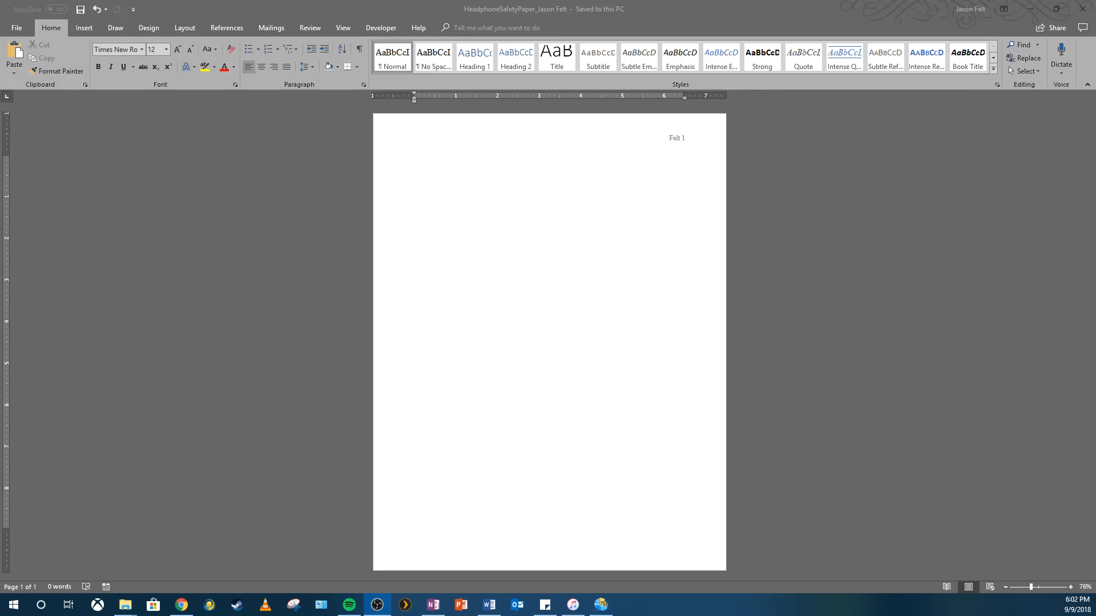
# Begin the paper's heading with separate lines for the student's name, the teacher's name and "Digital Information Technology"
pyautogui.click(354, 5)
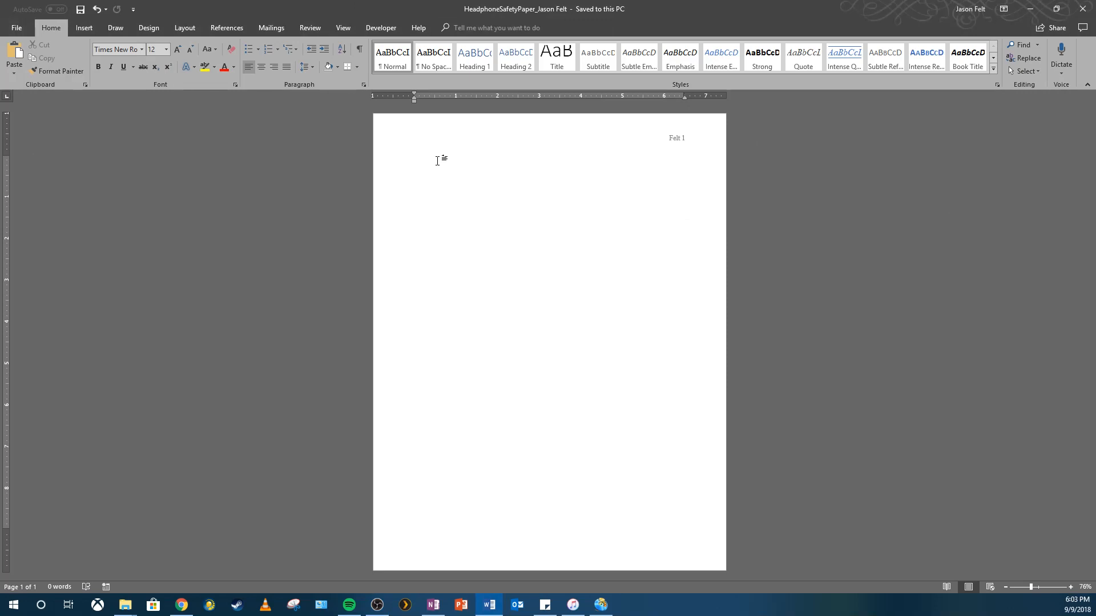
pyautogui.write('Jason Felt')
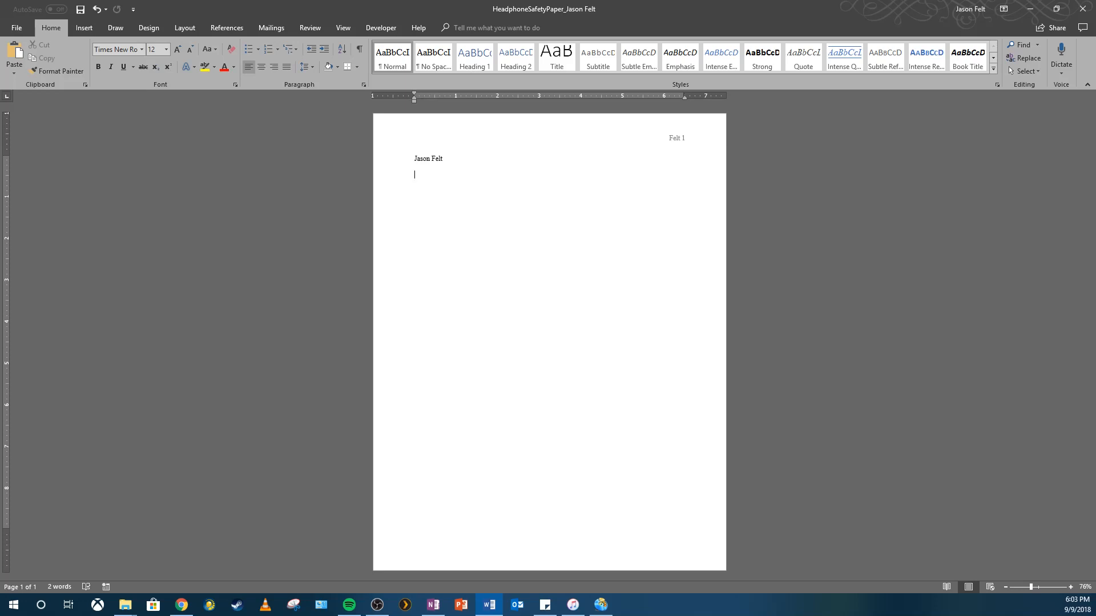
pyautogui.write('Mr. Felt')
pyautogui.press('Return')
pyautogui.write('Digital Information Technology')
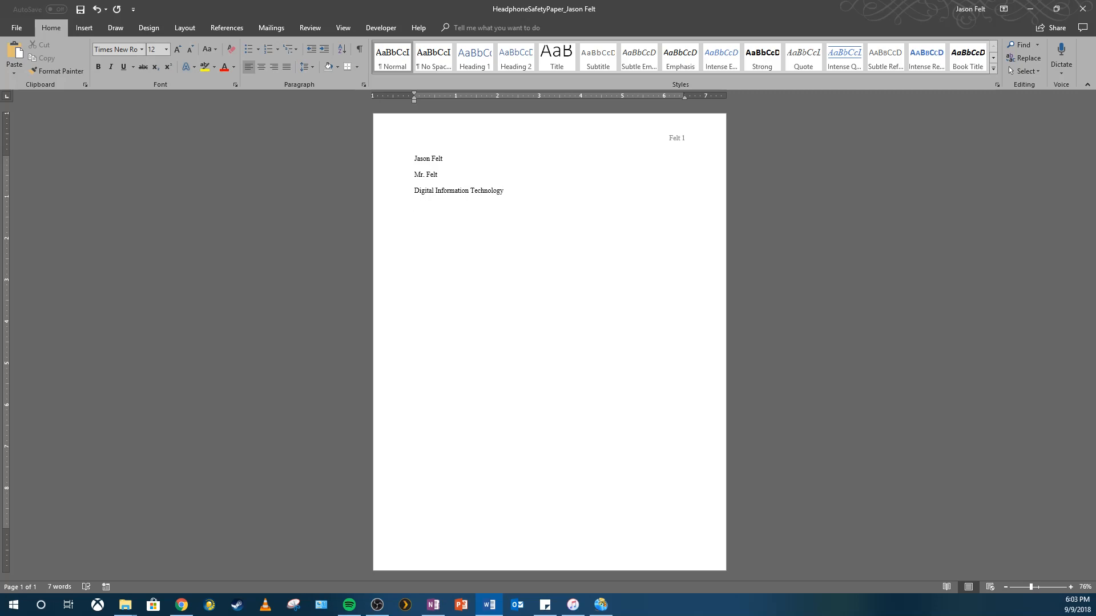
pyautogui.press('Return')
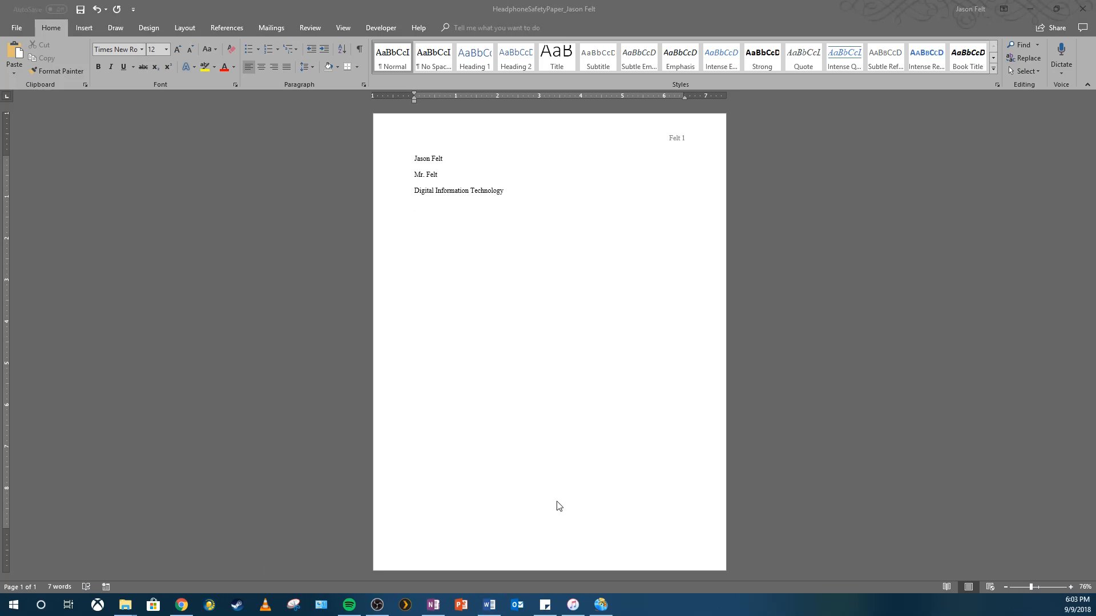
# Add the date "September 17, 2018" on the line below the course name
pyautogui.click(507, 202)
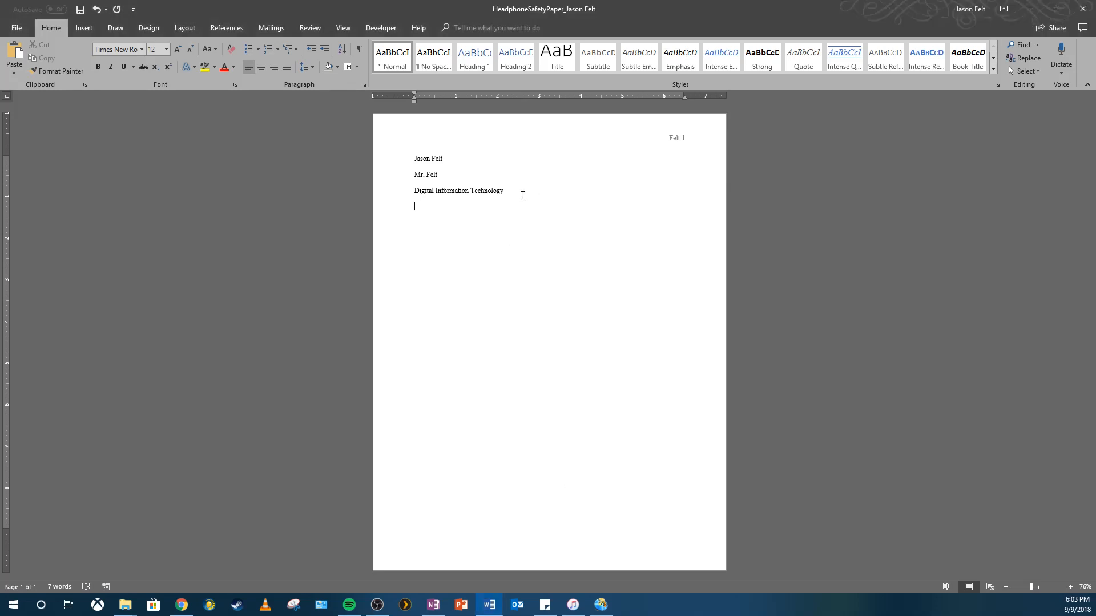
pyautogui.write('Stepmber')
pyautogui.press('BackSpace')
pyautogui.press('BackSpace')
pyautogui.press('BackSpace')
pyautogui.press('BackSpace')
pyautogui.press('BackSpace')
pyautogui.press('BackSpace')
pyautogui.press('BackSpace')
pyautogui.write('eptem')
pyautogui.press('Return')
pyautogui.write('17, 2018')
pyautogui.doubleClick(436, 159)
pyautogui.tripleClick(425, 159)
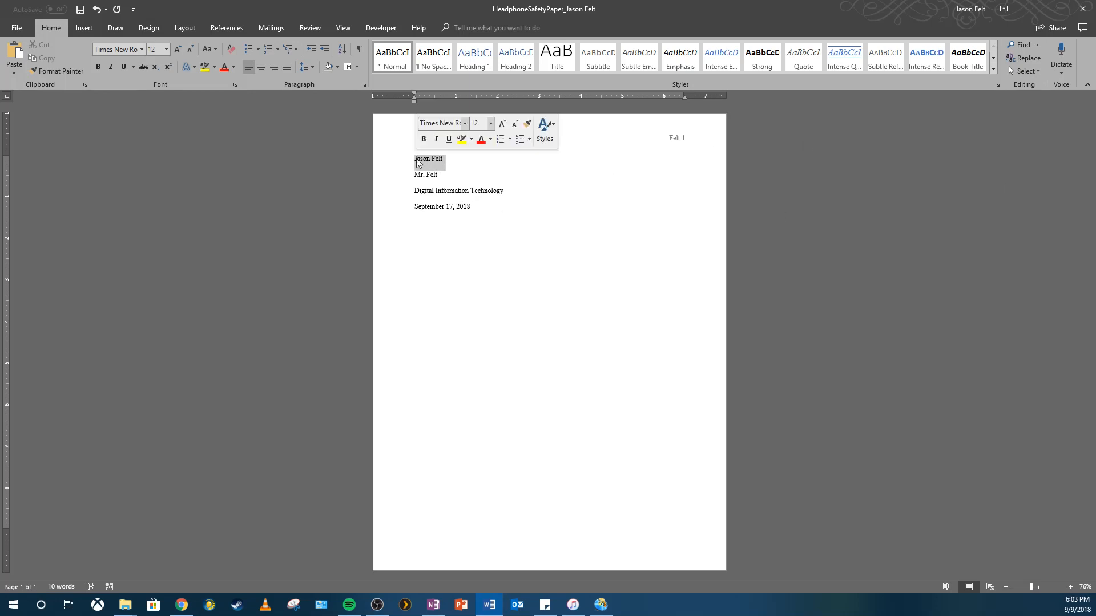
pyautogui.click(487, 198)
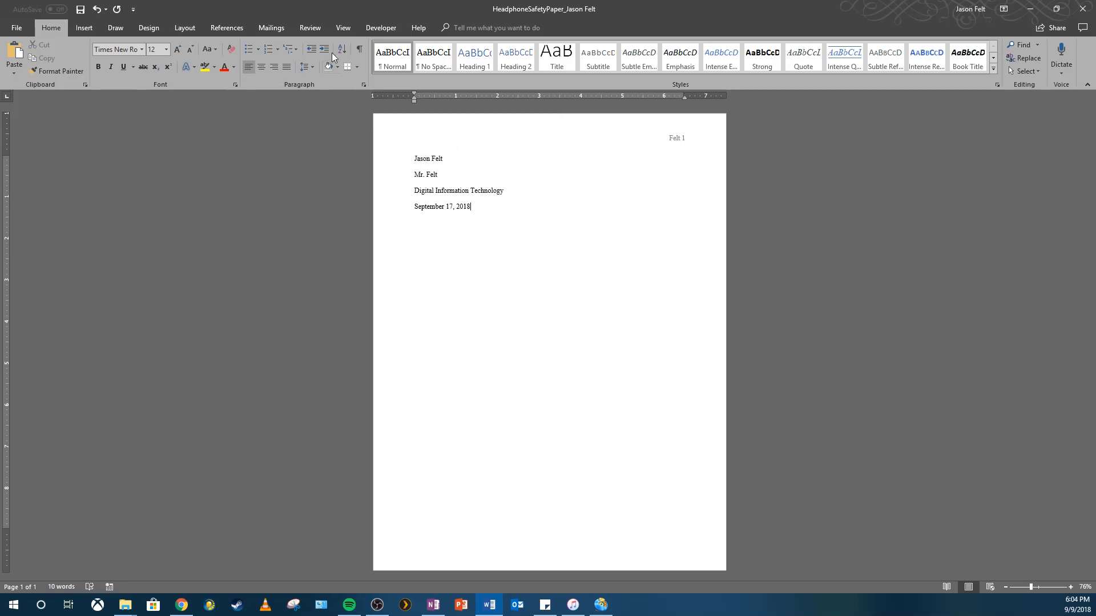
# Show the paragraph marks and other hidden formatting symbols in the document
pyautogui.click(360, 50)
pyautogui.click(343, 27)
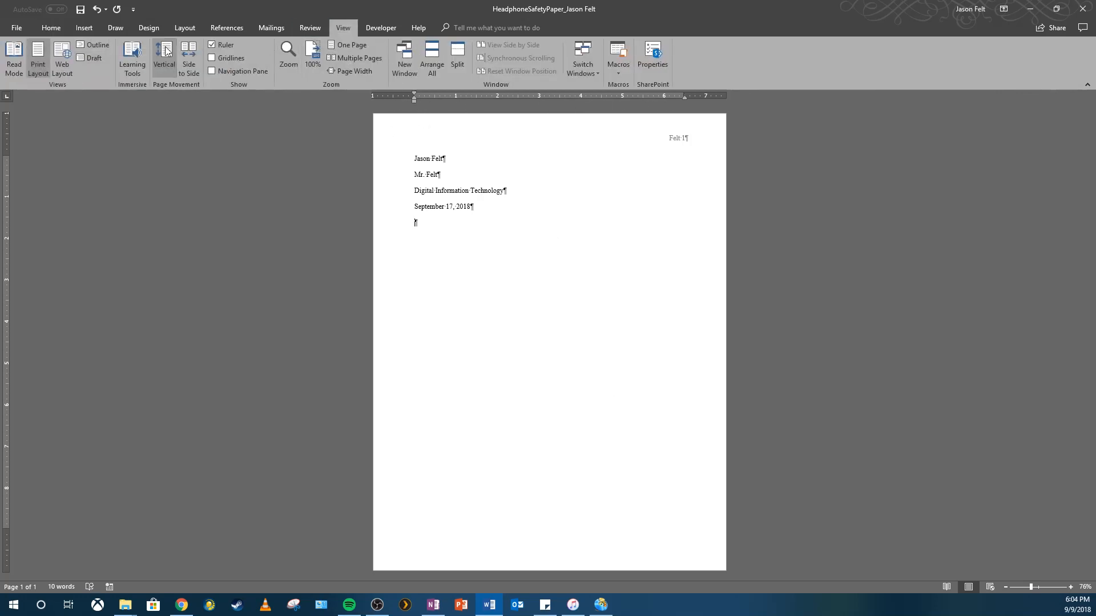
pyautogui.click(50, 28)
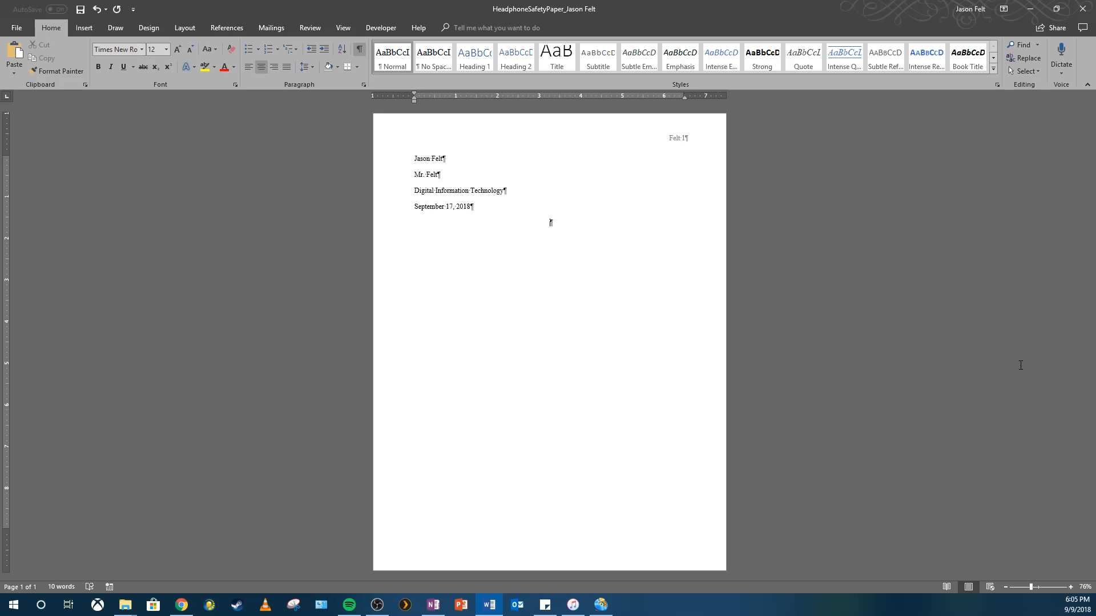
# Enter the centered title "Safely Using Headphones and Earbuds" below the date and start a new paragraph under it
pyautogui.write('Safely Using Headphones and Earbuds')
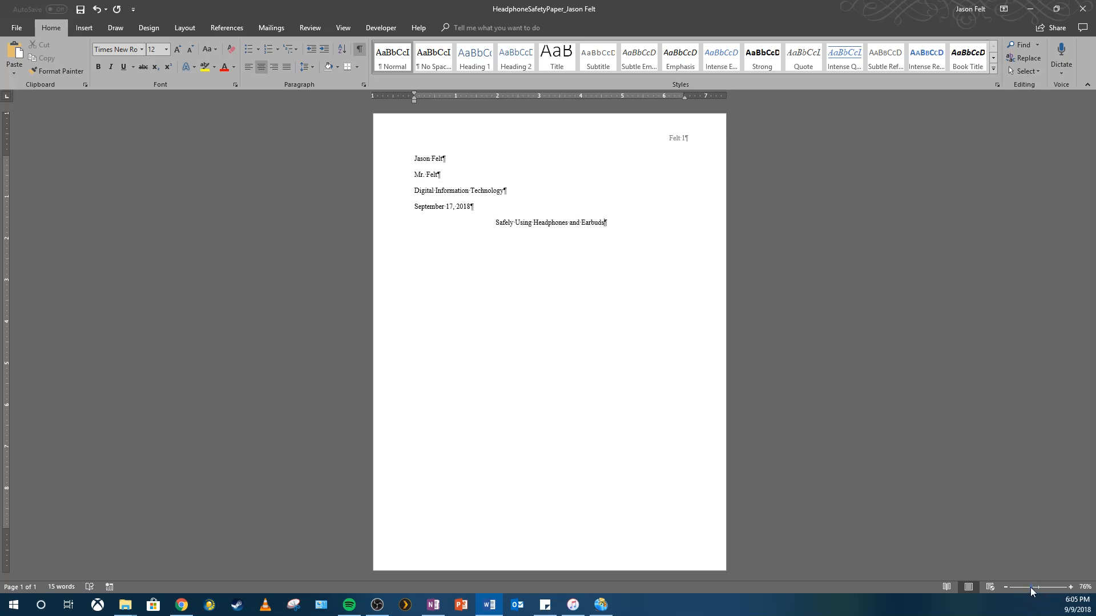
pyautogui.moveTo(1029, 587); pyautogui.dragTo(1038, 589)
pyautogui.scroll(3, 874, 481)
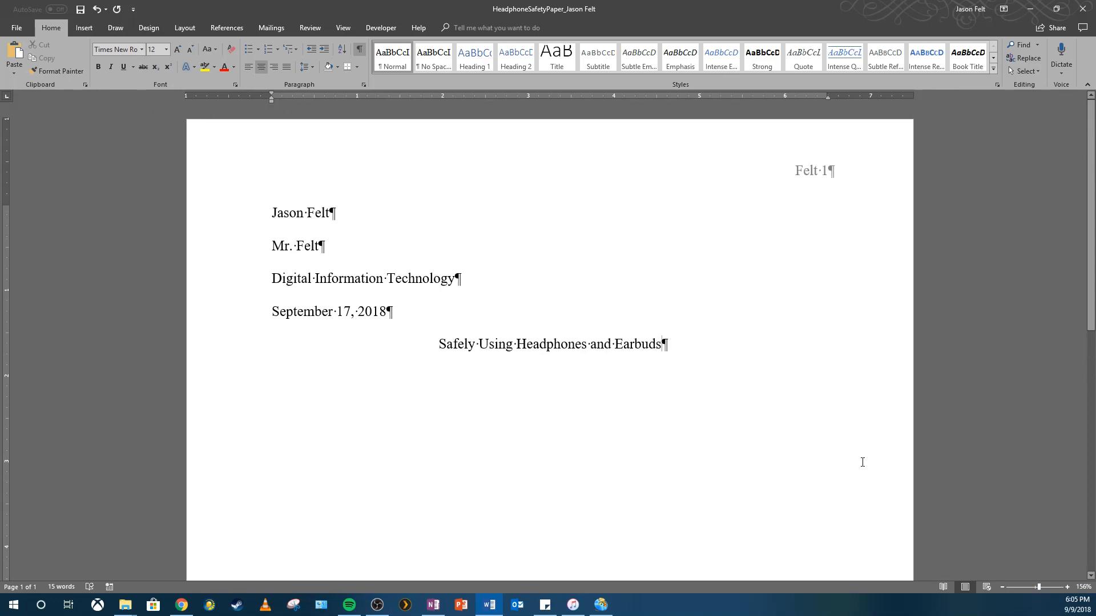
pyautogui.press('Return')
# Hide the ruler and show it again
pyautogui.click(344, 29)
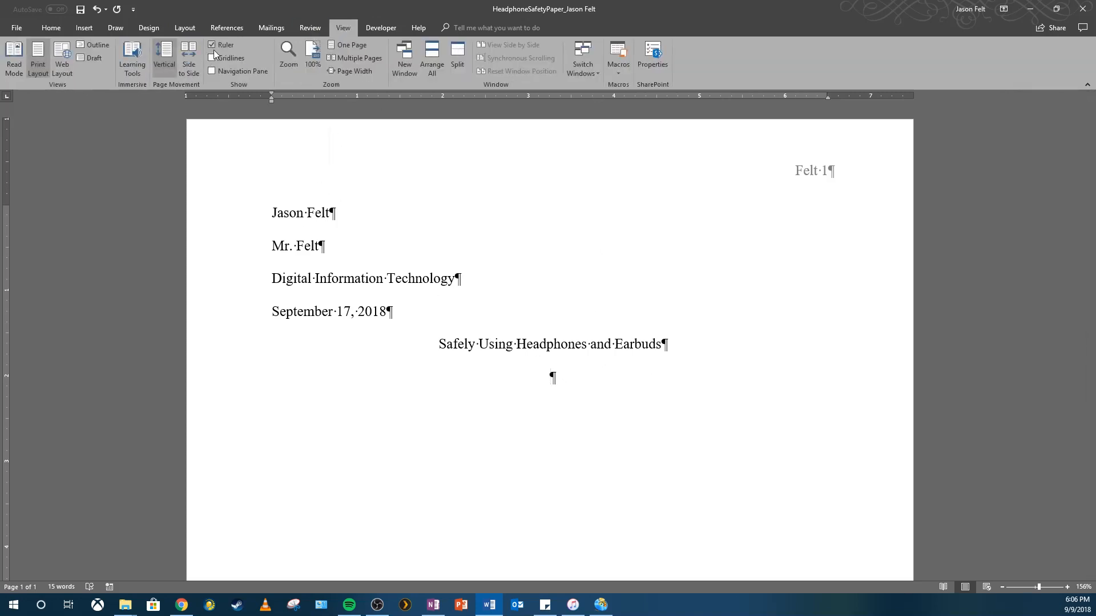
pyautogui.click(231, 48)
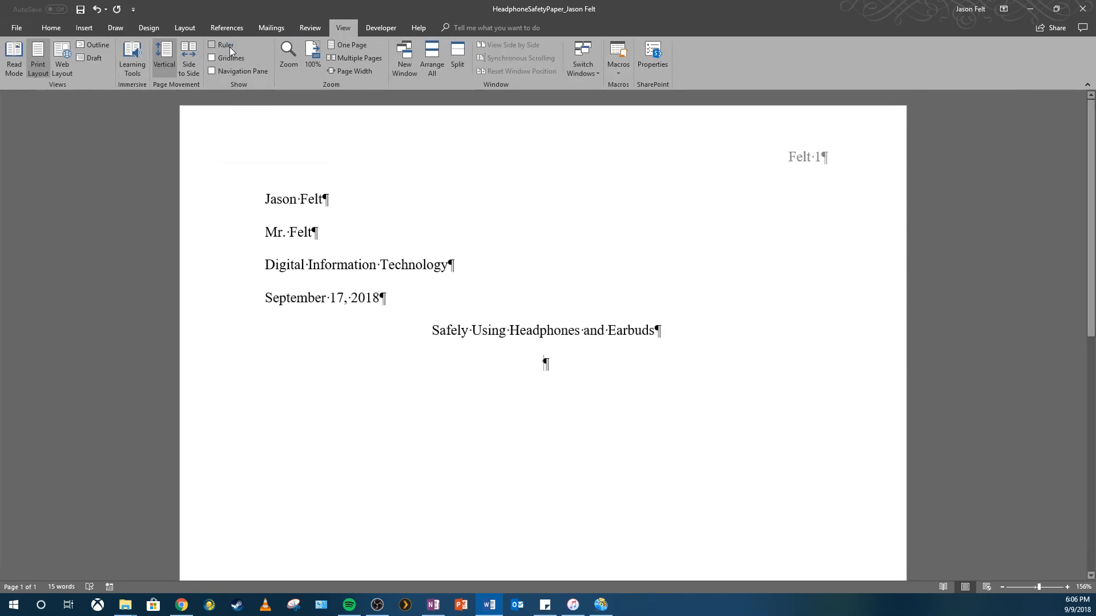
pyautogui.click(229, 47)
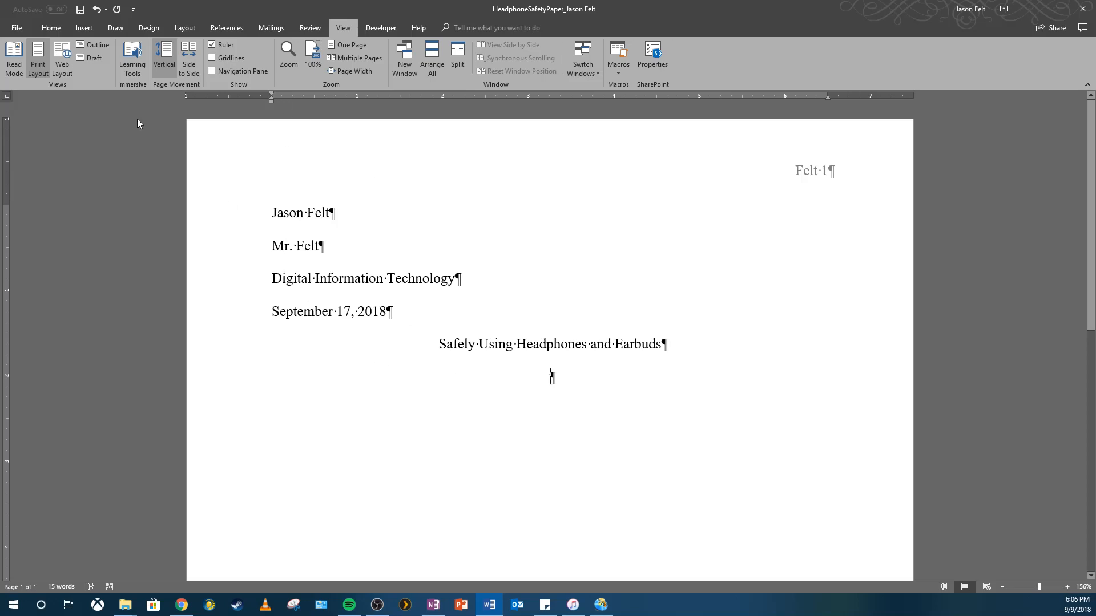
# Left-align the empty paragraph below the title and give it a 0.5-inch first-line indent
pyautogui.click(51, 28)
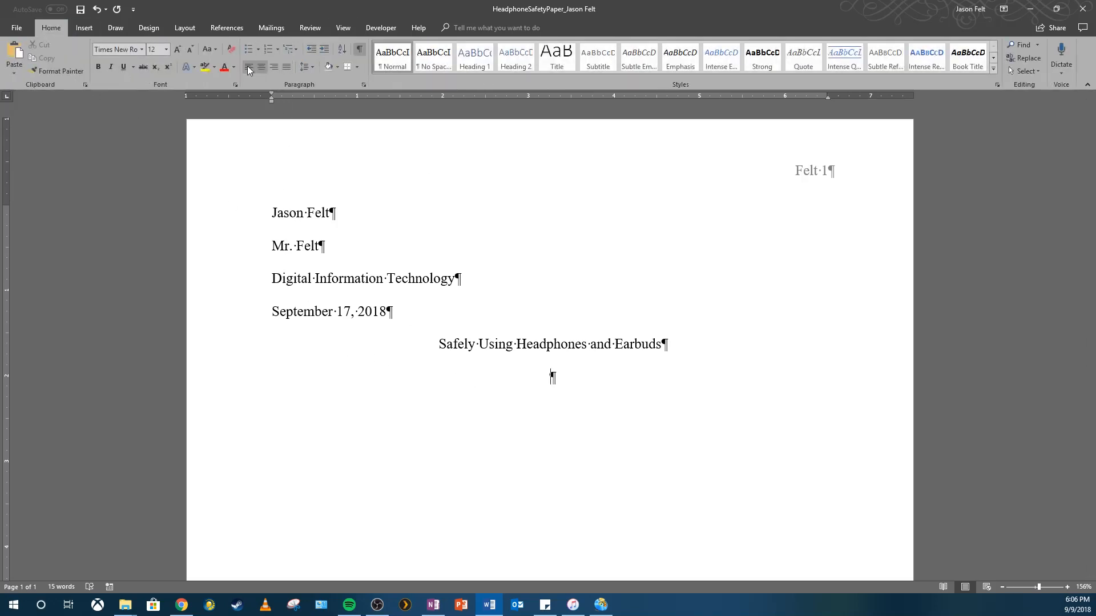
pyautogui.click(249, 70)
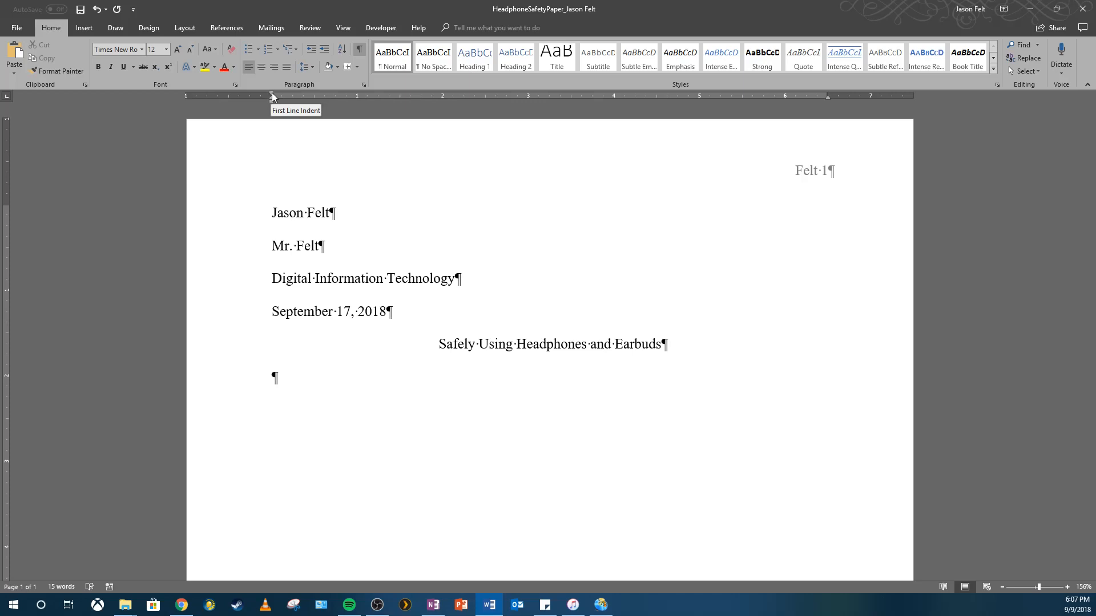
pyautogui.moveTo(271, 93); pyautogui.dragTo(313, 101)
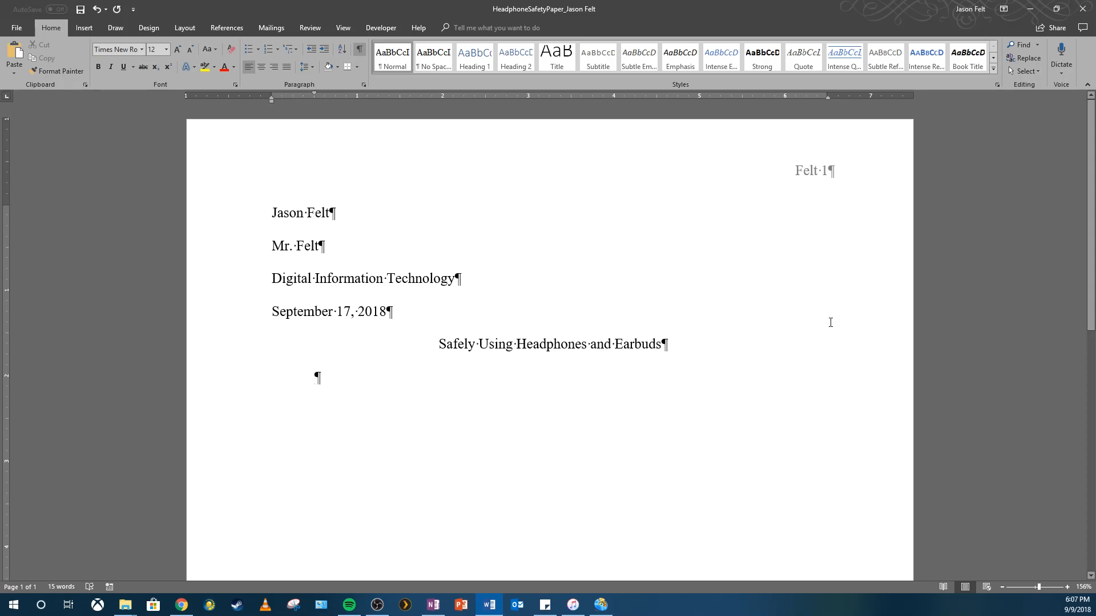
# Write the first body sentence: "People often listen to sound from their computers or portable devices through headphones or earbuds."
pyautogui.write('People o')
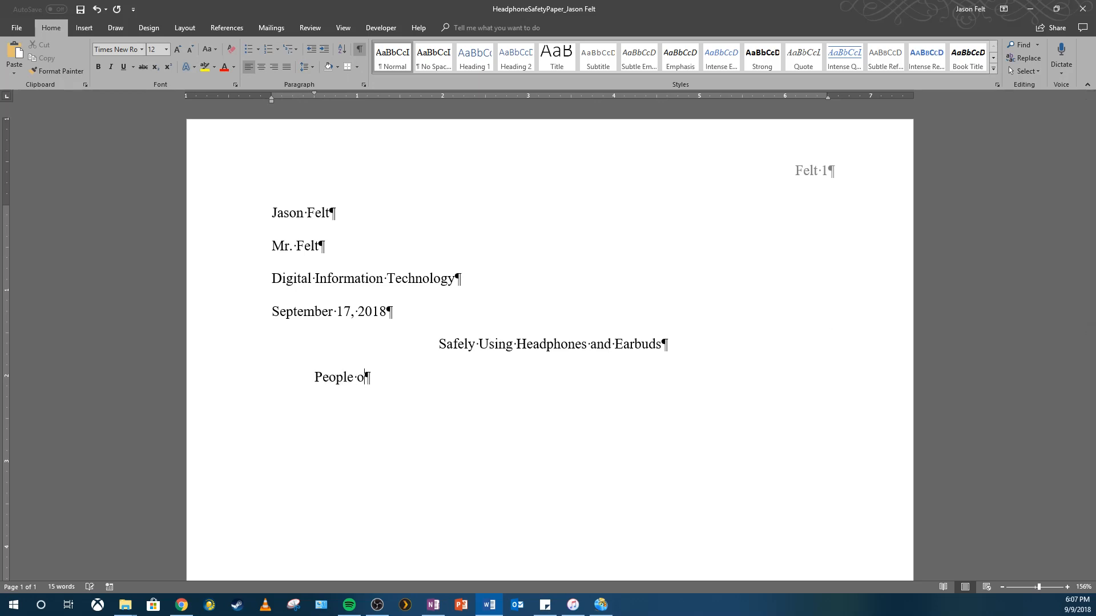
pyautogui.write('ften listen to sound from ')
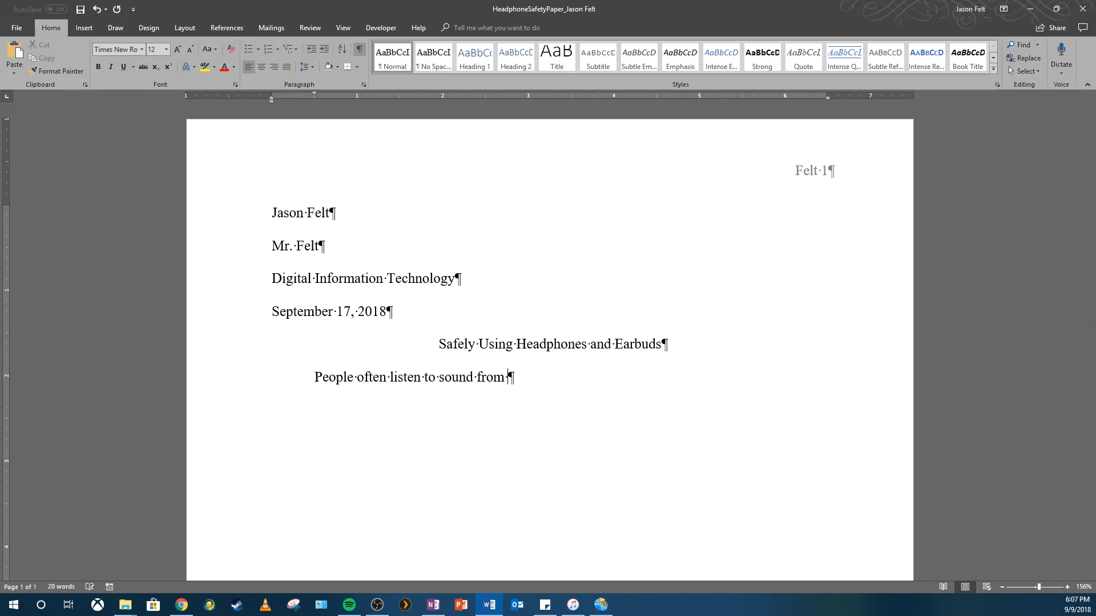
pyautogui.write('their computers o')
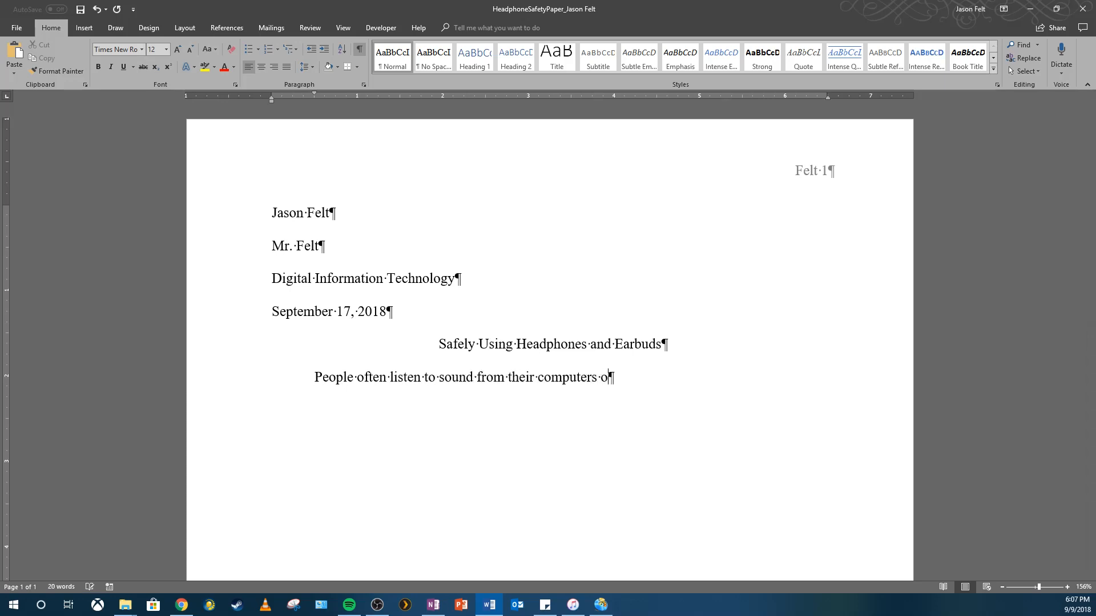
pyautogui.write('r portable devices through ')
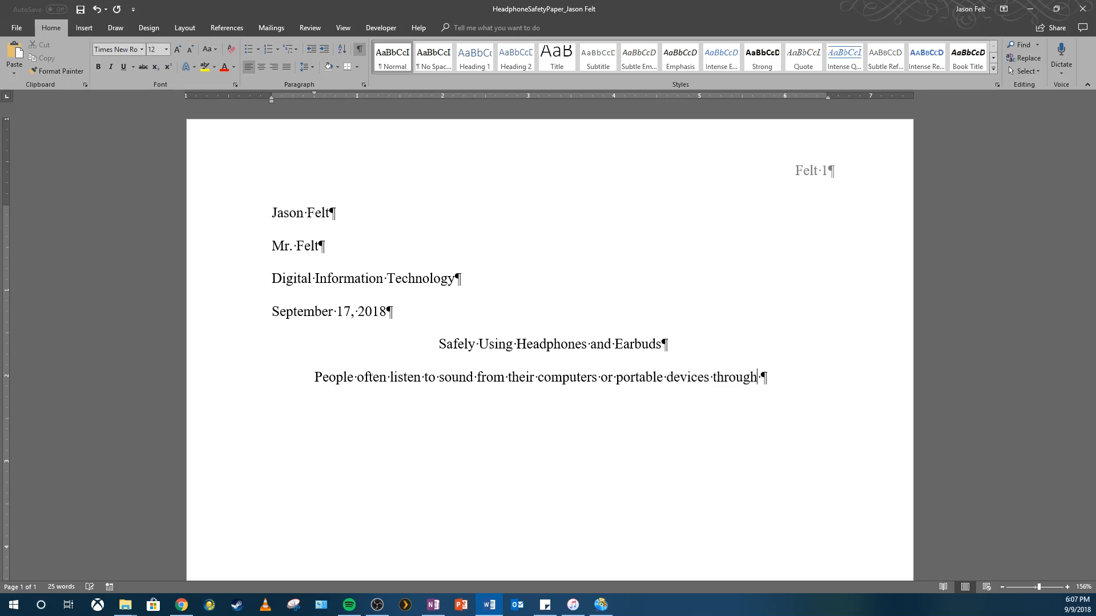
pyautogui.write('headphones ore')
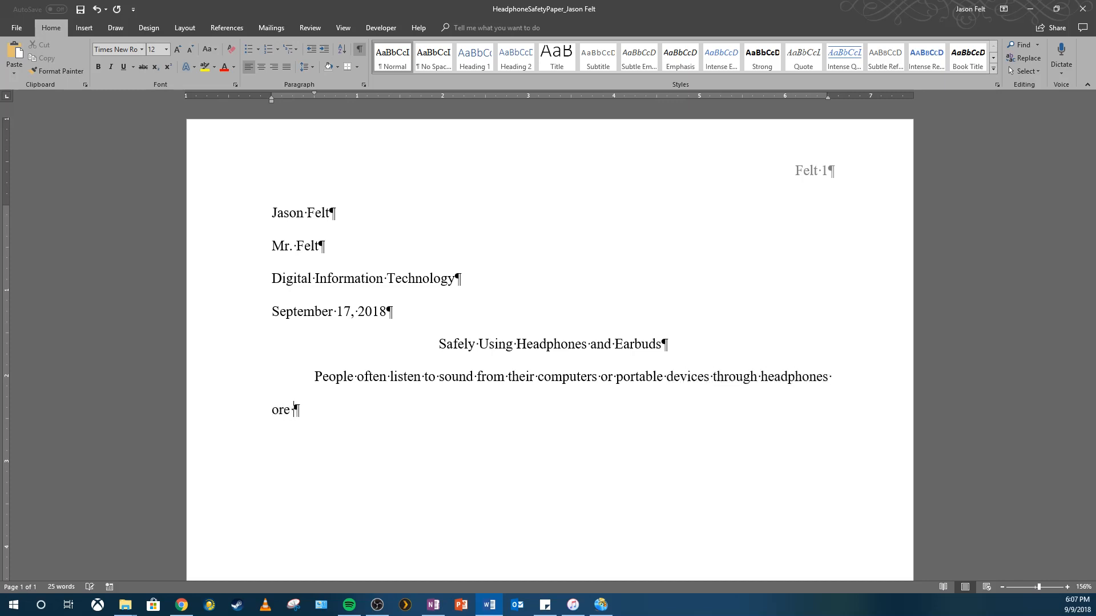
pyautogui.press('BackSpace')
pyautogui.write('earbuds.')
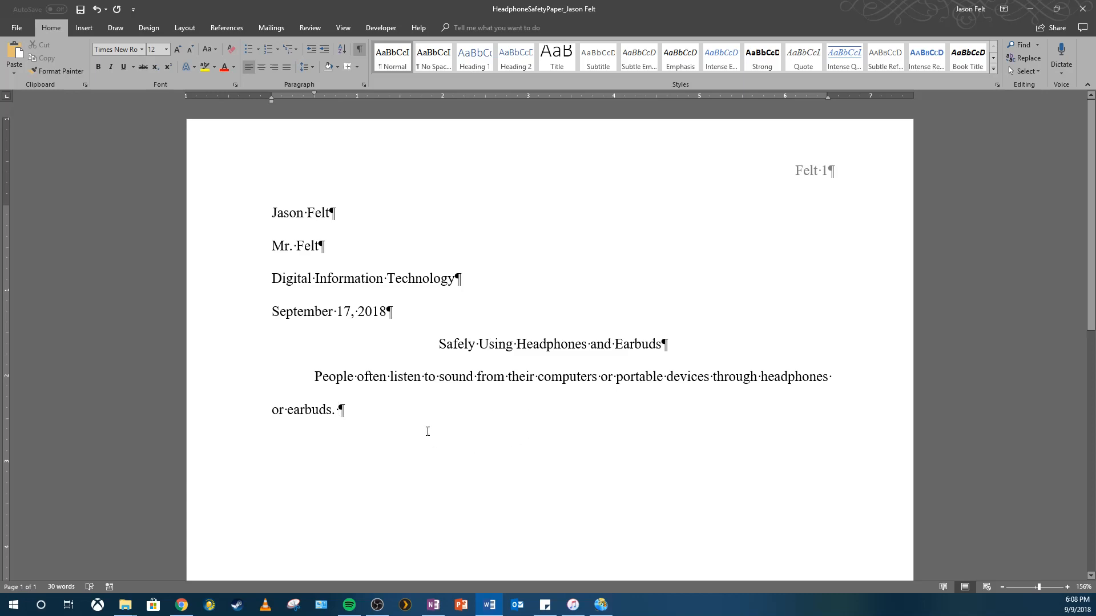
# Continue the paragraph with "Headphones cover or are placed outside of the ear, whereas earbuds rest inside the ear canal."
pyautogui.write('Head')
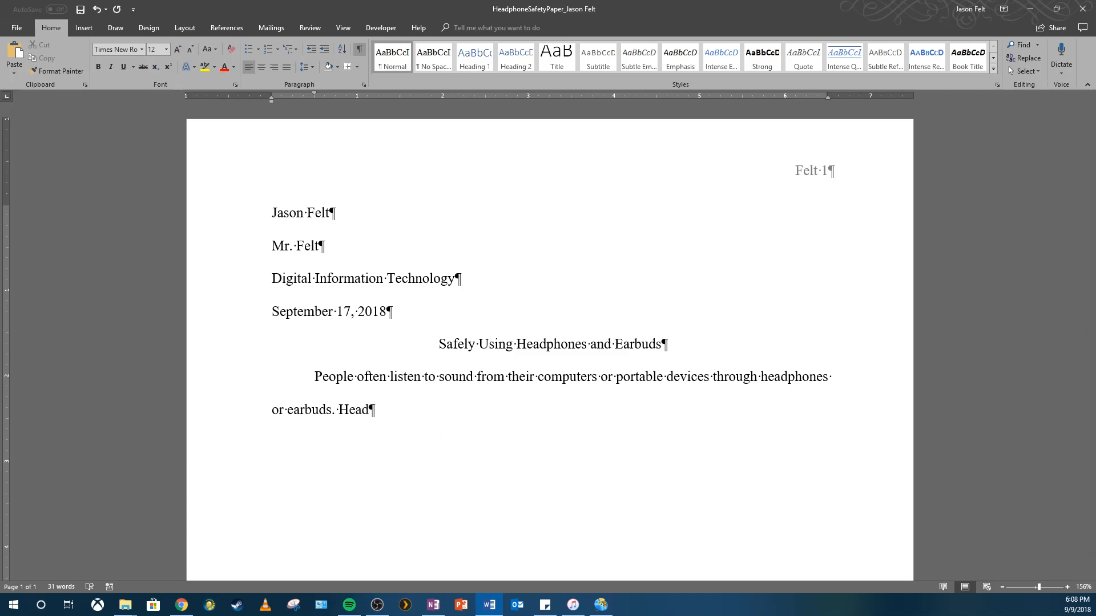
pyautogui.write('phones cover or are')
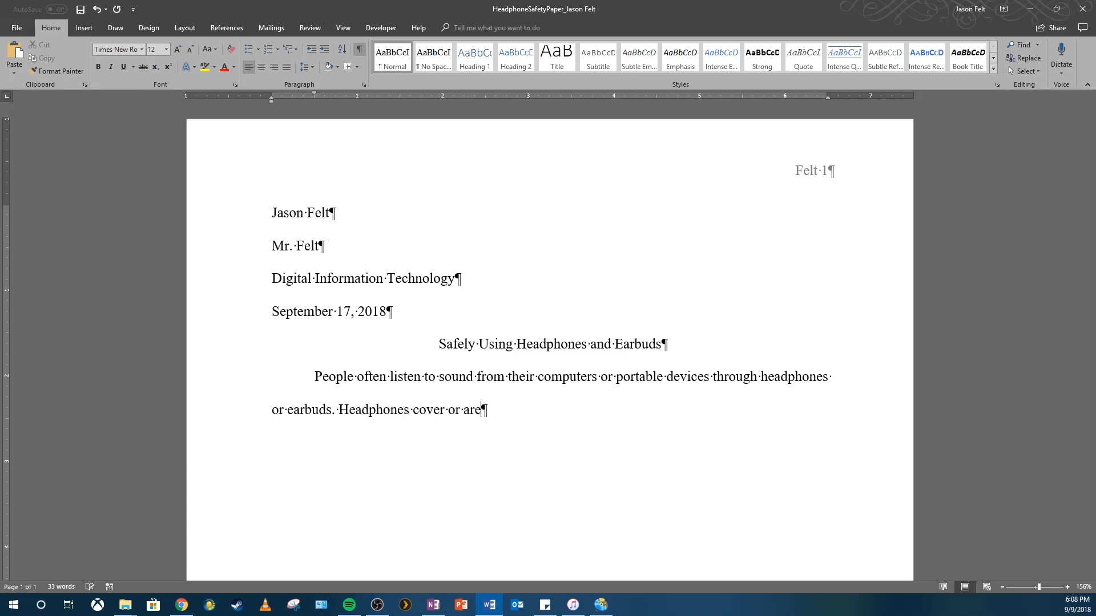
pyautogui.write(' placed outside of')
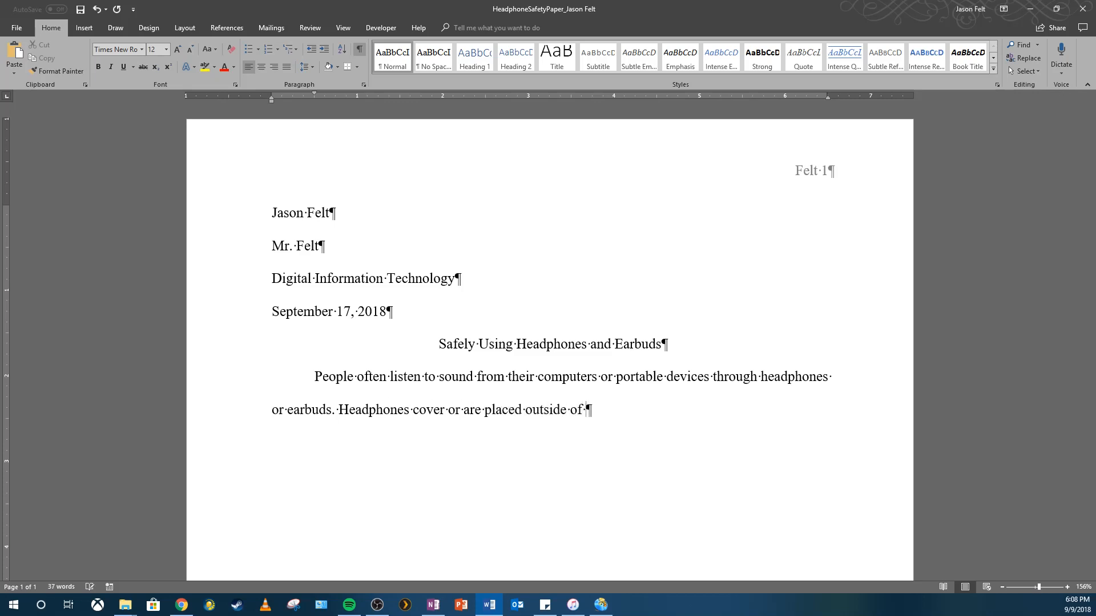
pyautogui.write(' teh')
pyautogui.write('ear, whera')
pyautogui.press('BackSpace')
pyautogui.write('eas earbuds rest i')
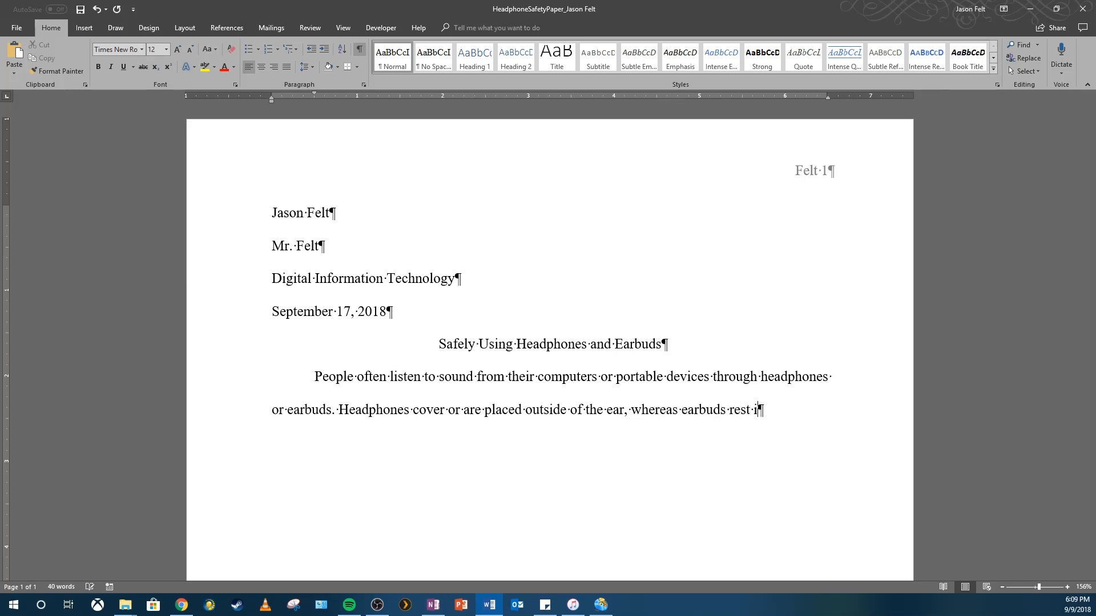
pyautogui.write('nside the ear cana')
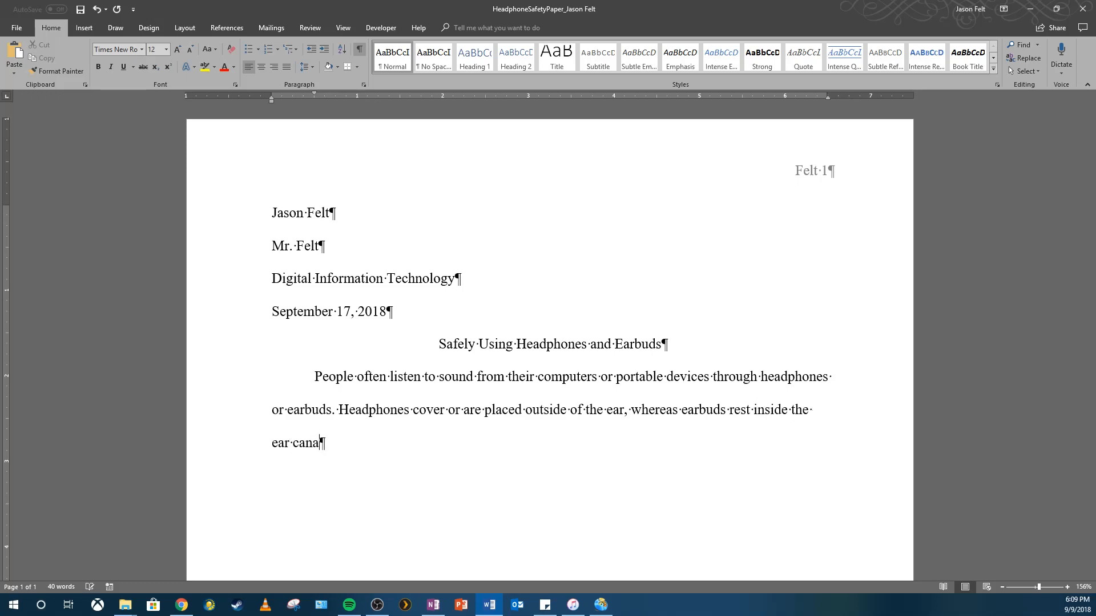
pyautogui.write('l.')
# Redefine the AutoCorrect entry in the proofing options so that "comptuer" is replaced with "computer"
pyautogui.click(27, 29)
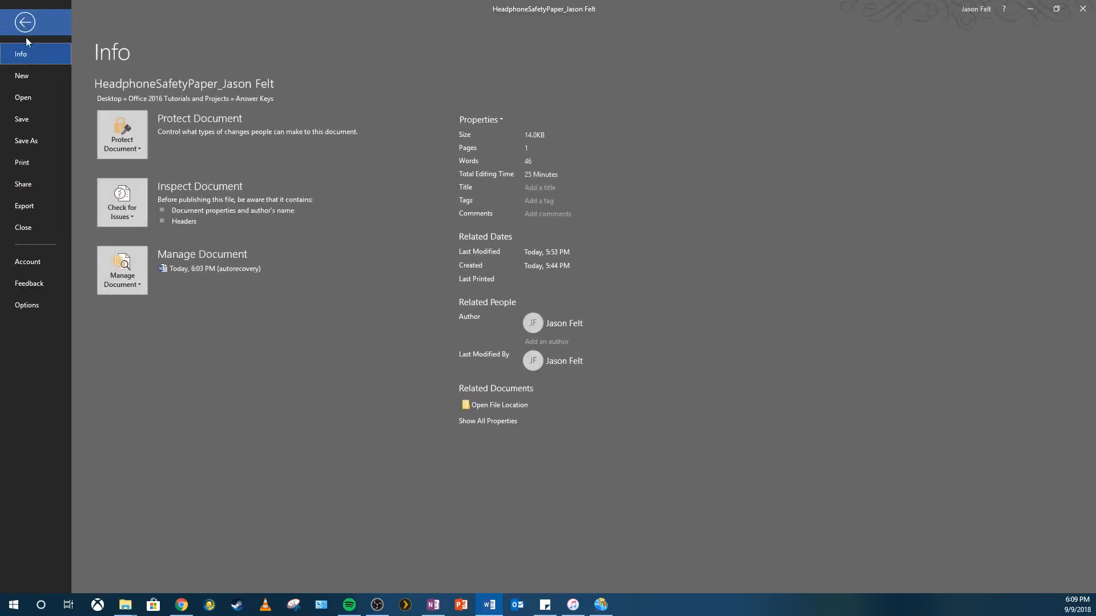
pyautogui.click(27, 305)
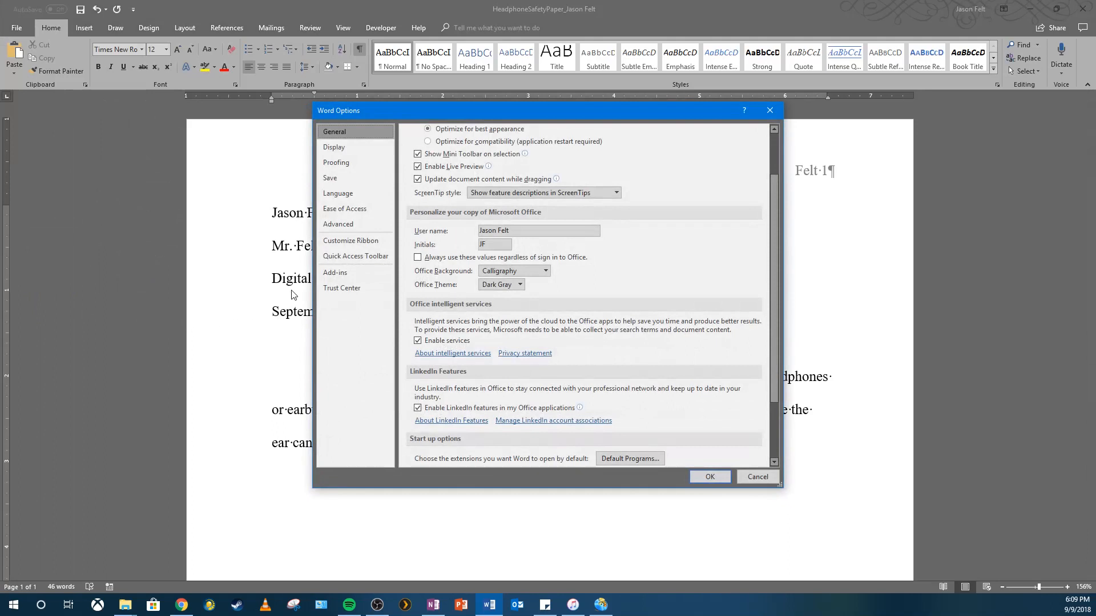
pyautogui.click(346, 163)
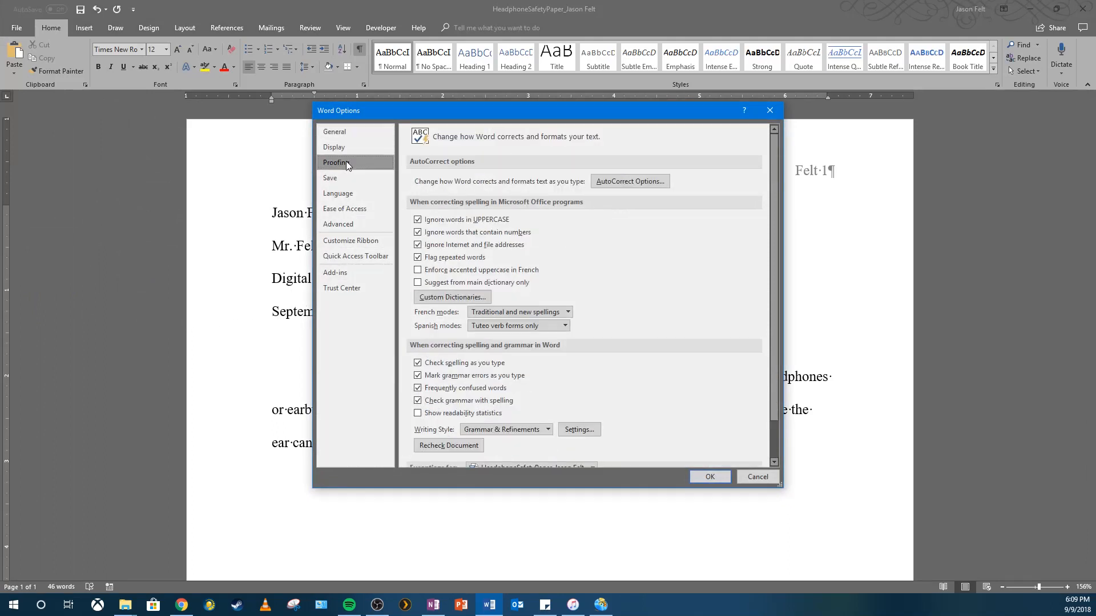
pyautogui.click(603, 180)
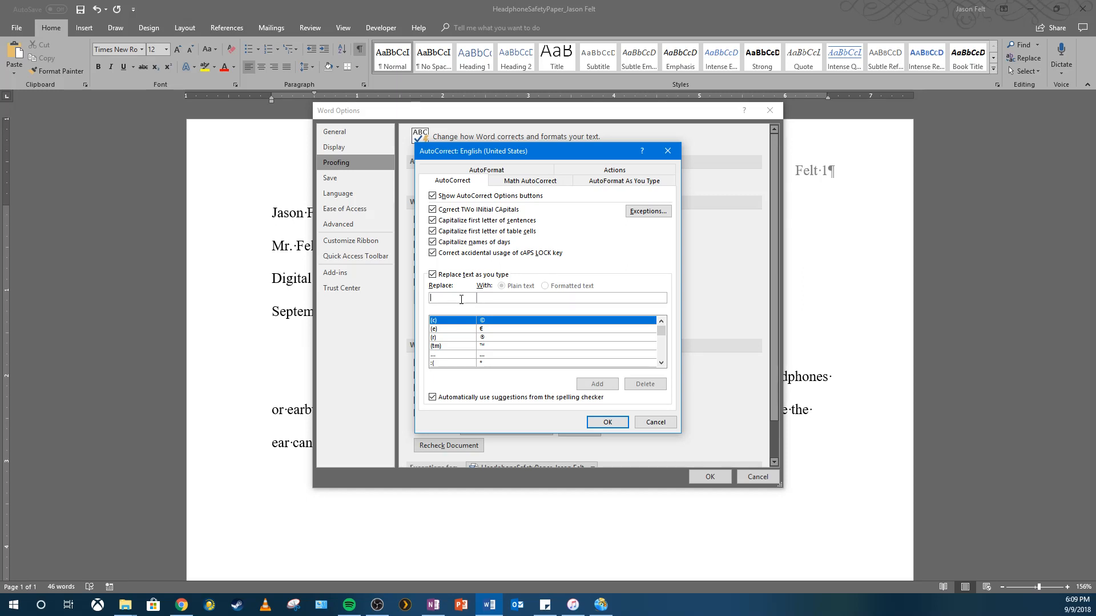
pyautogui.write('comp')
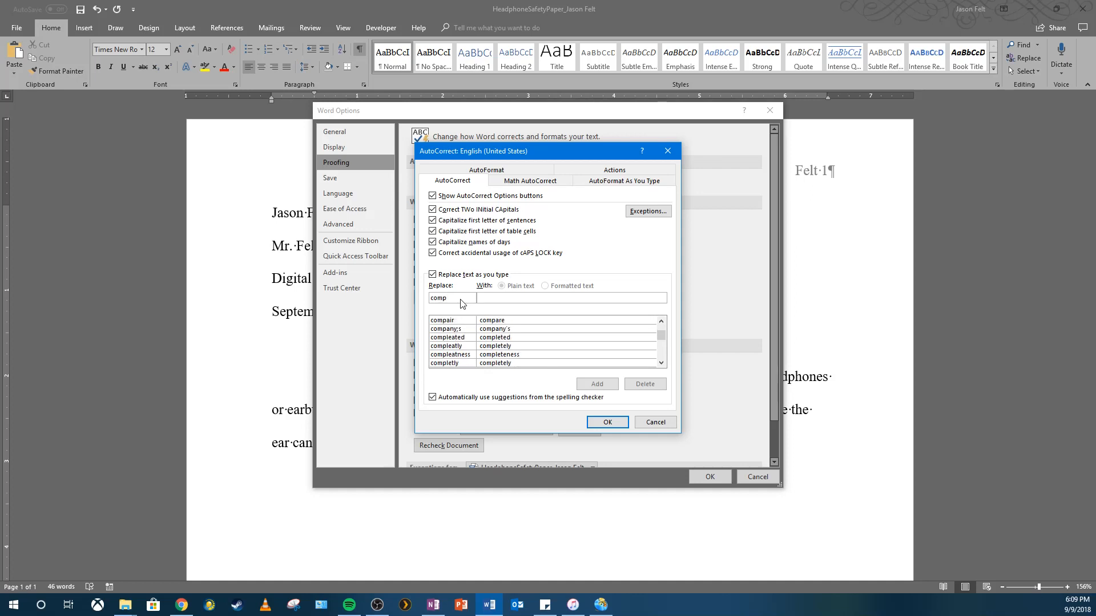
pyautogui.write('tuer')
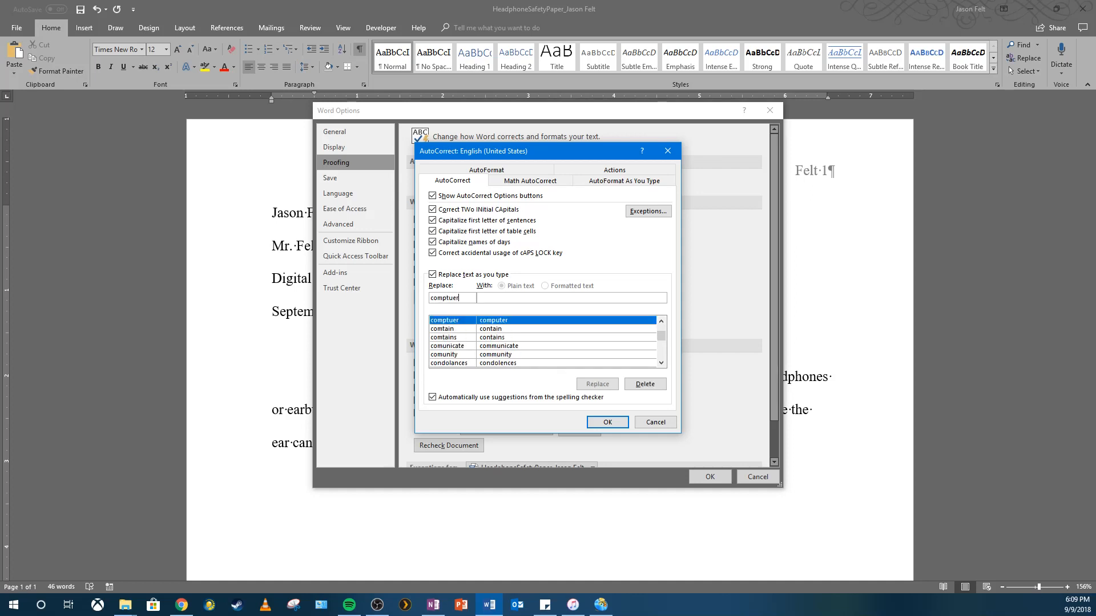
pyautogui.press('Tab')
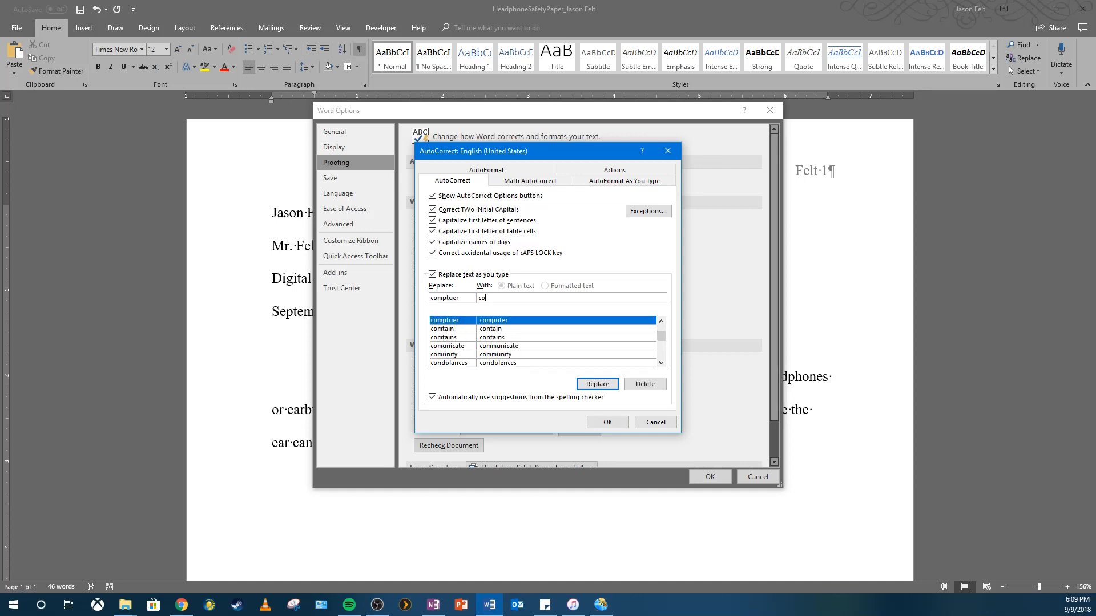
pyautogui.write('computer')
pyautogui.click(617, 386)
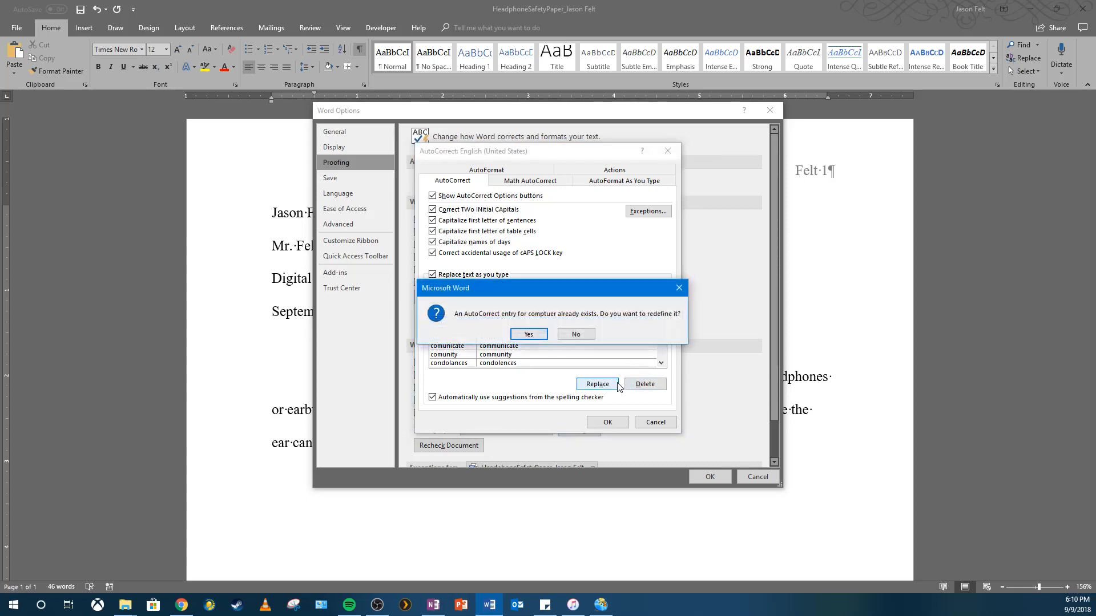
pyautogui.click(524, 334)
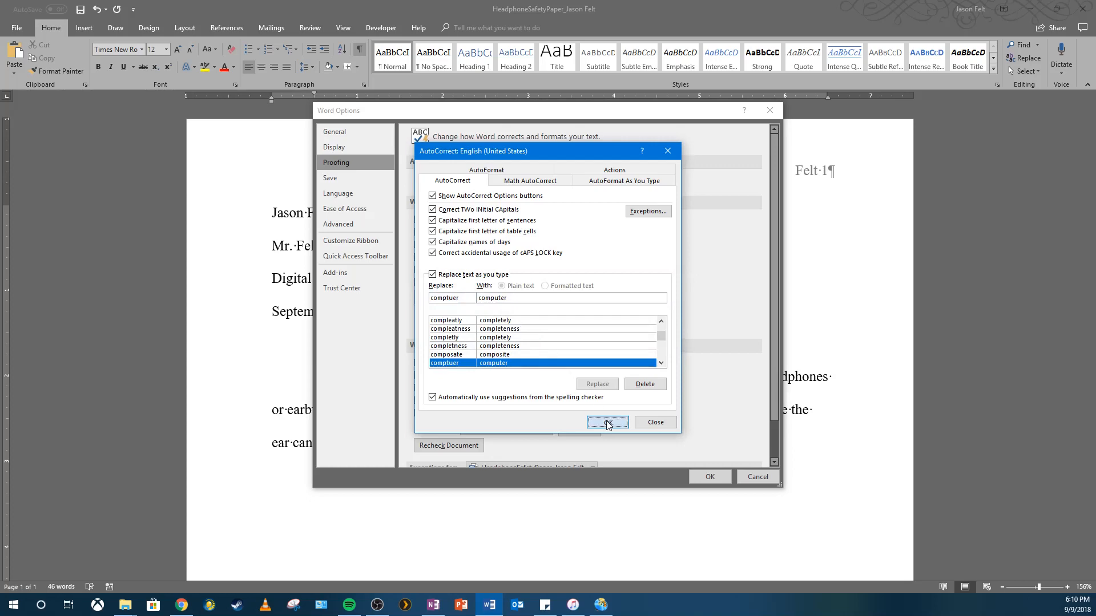
pyautogui.click(607, 422)
pyautogui.click(703, 476)
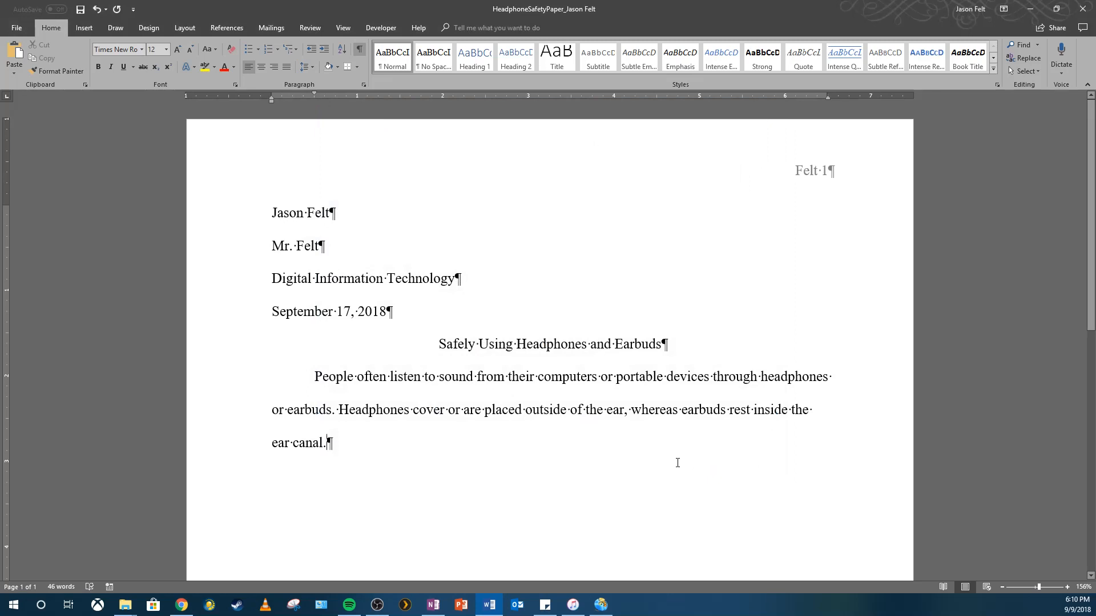
# Try out the AutoCorrect entry by writing "Comtuer" after the last sentence, and erase the word
pyautogui.write('canal. Com')
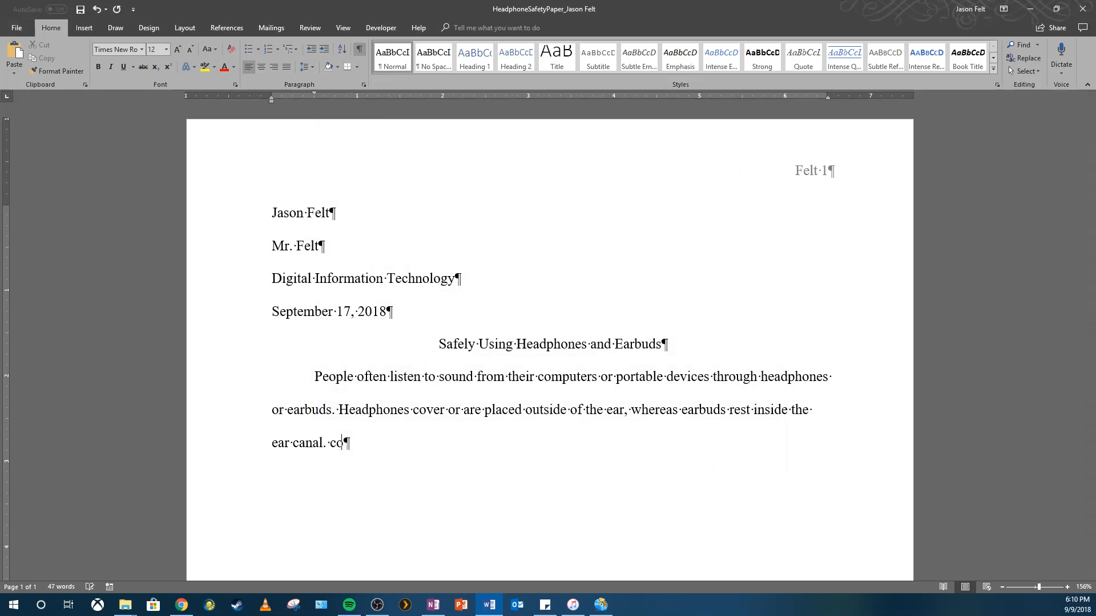
pyautogui.write('tuer')
pyautogui.press('BackSpace')
pyautogui.click(334, 451)
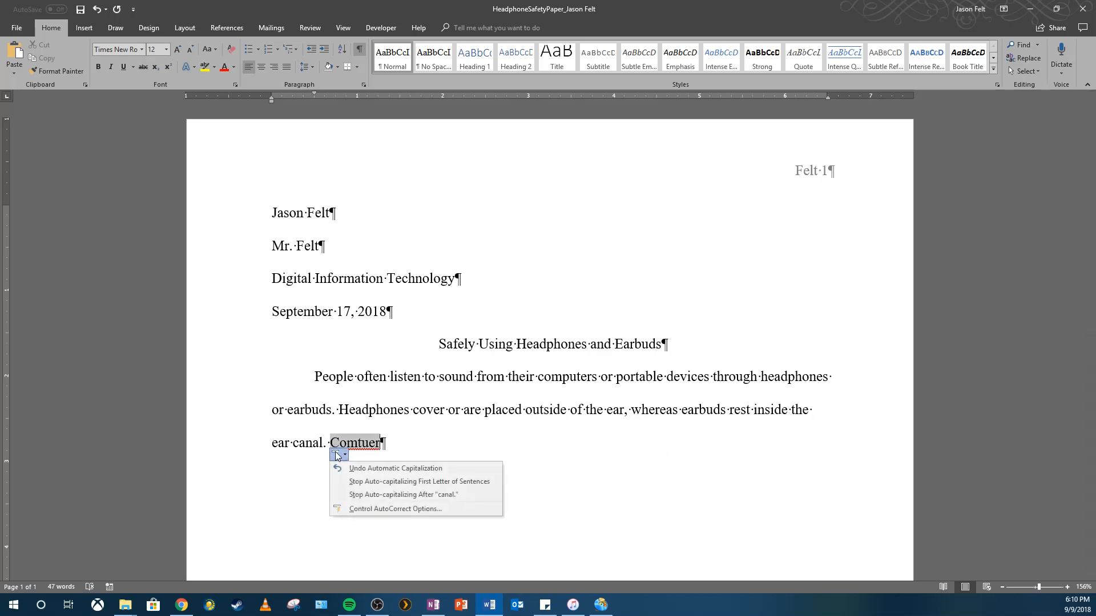
pyautogui.click(365, 443)
pyautogui.moveTo(379, 443); pyautogui.dragTo(338, 441)
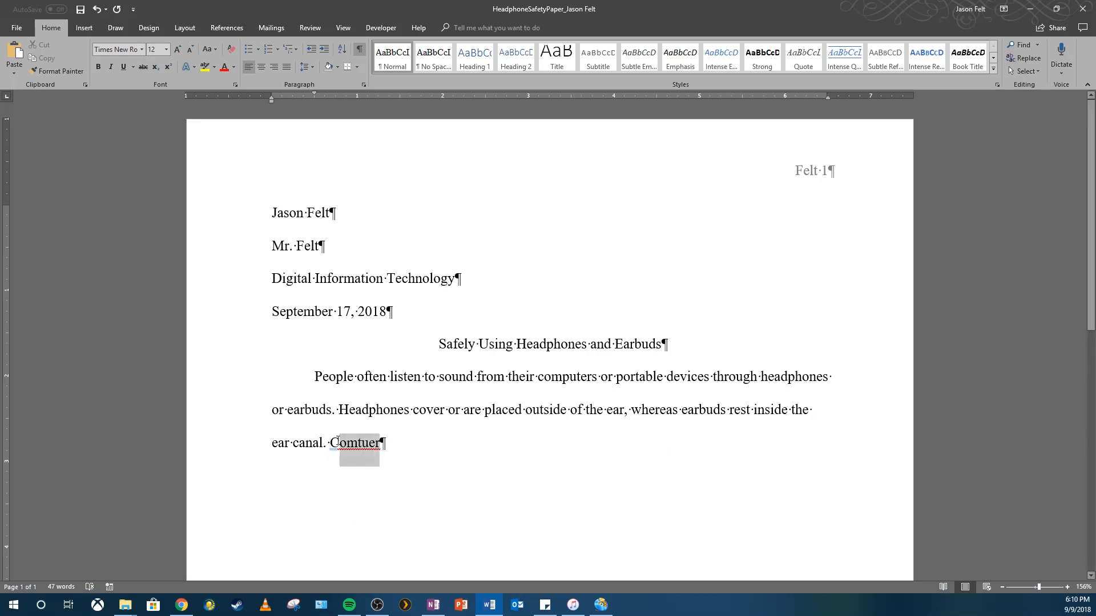
pyautogui.press('BackSpace')
pyautogui.press('BackSpace')
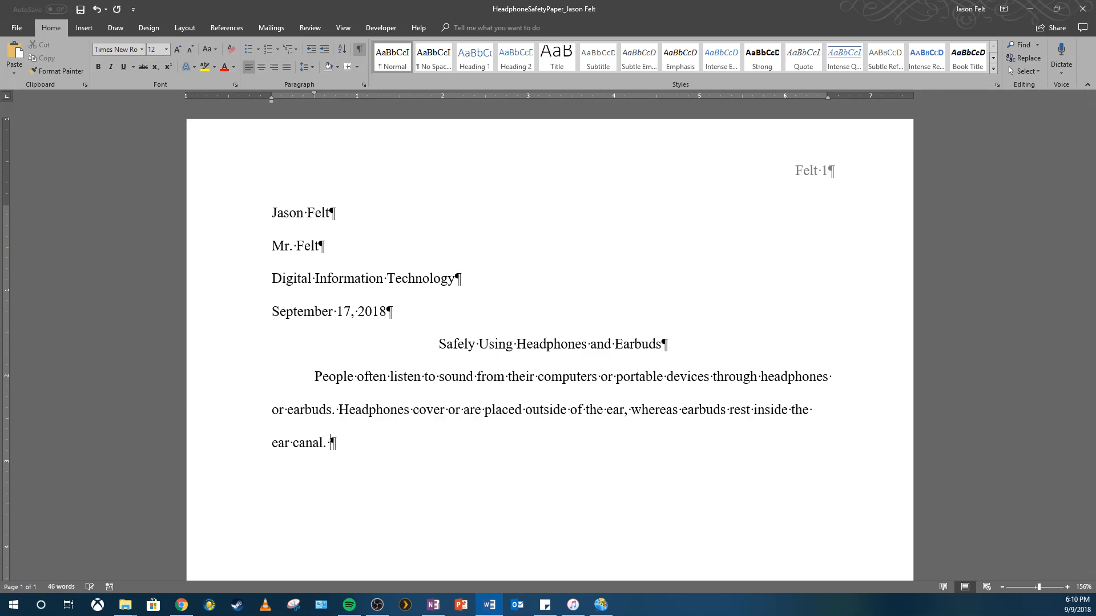
# Look up "comptuer" in the AutoCorrect replacement list to check its spelling, and close the options
pyautogui.click(20, 27)
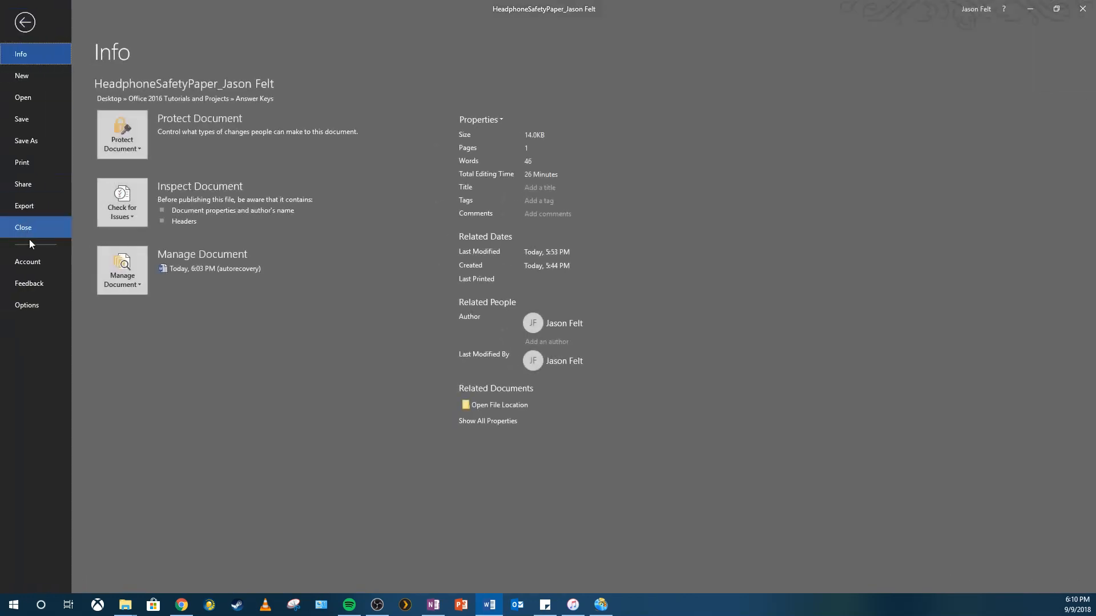
pyautogui.click(29, 303)
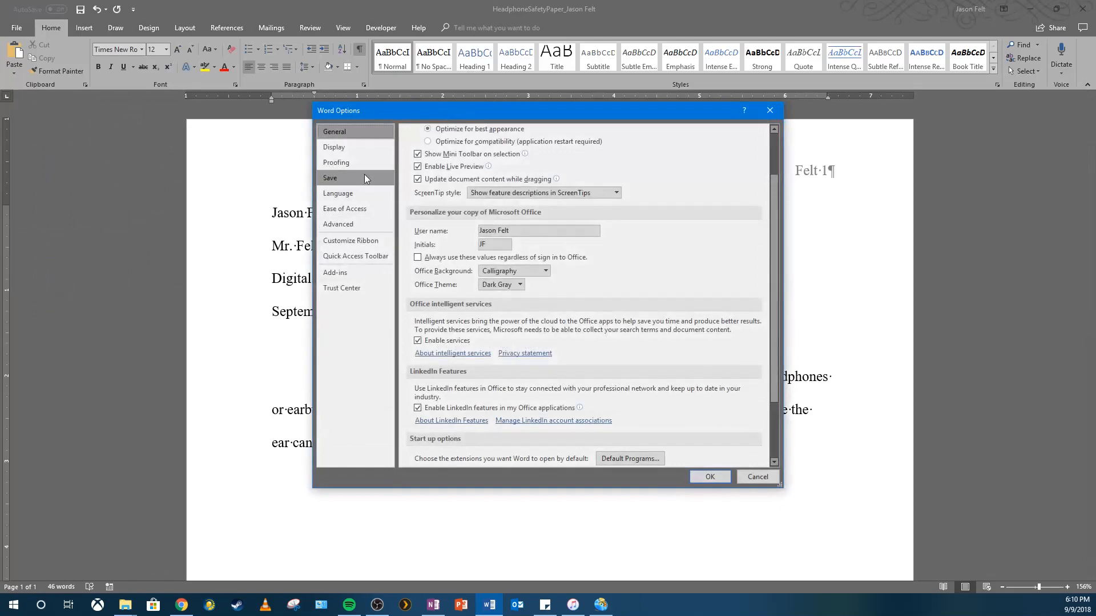
pyautogui.click(351, 161)
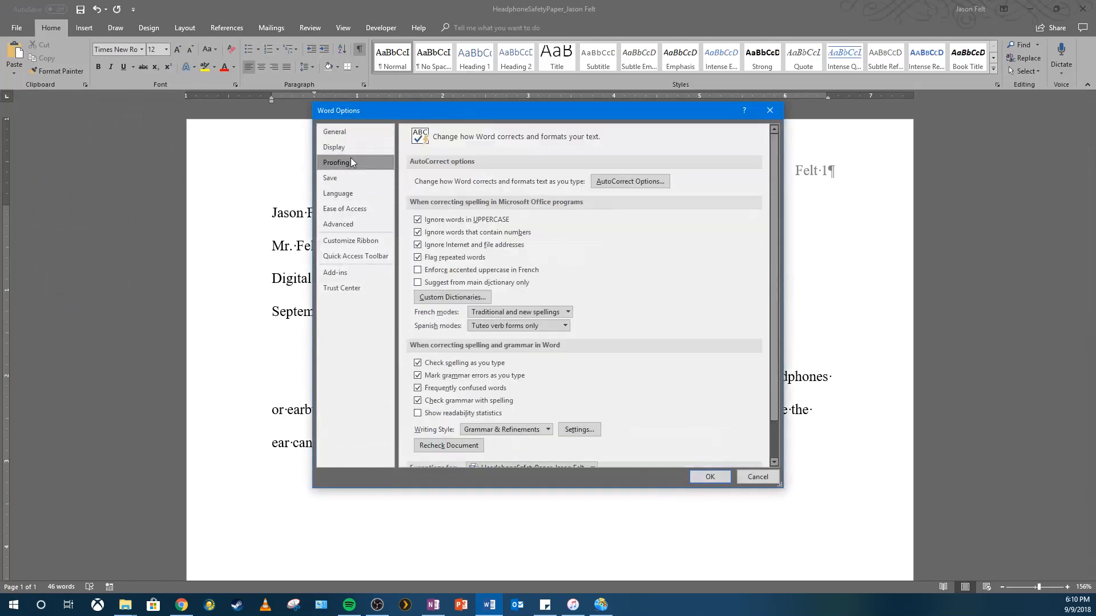
pyautogui.click(609, 181)
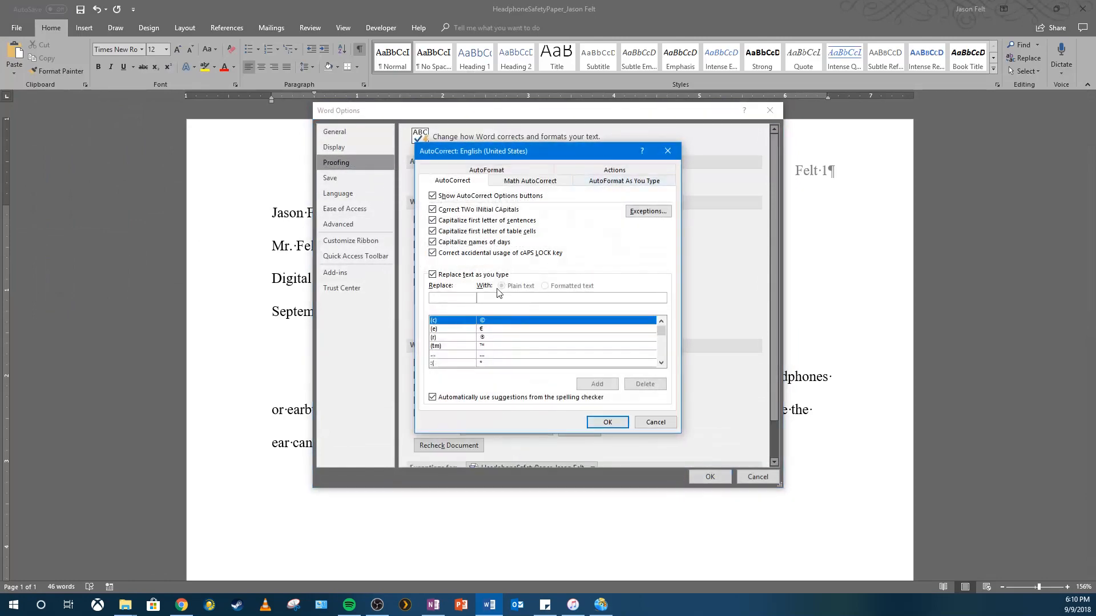
pyautogui.write('comptu')
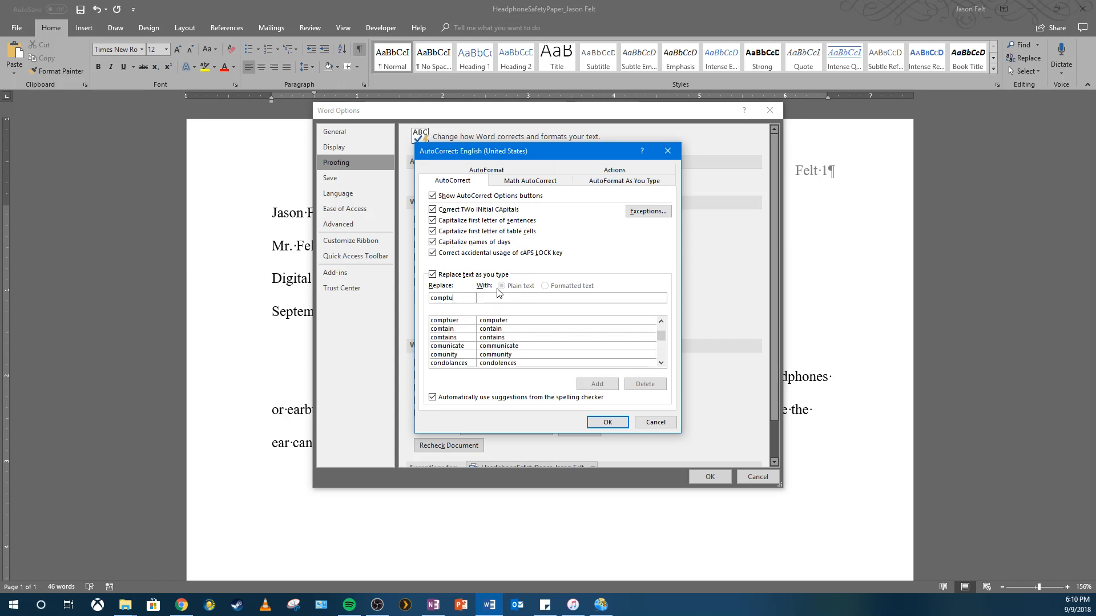
pyautogui.write('er')
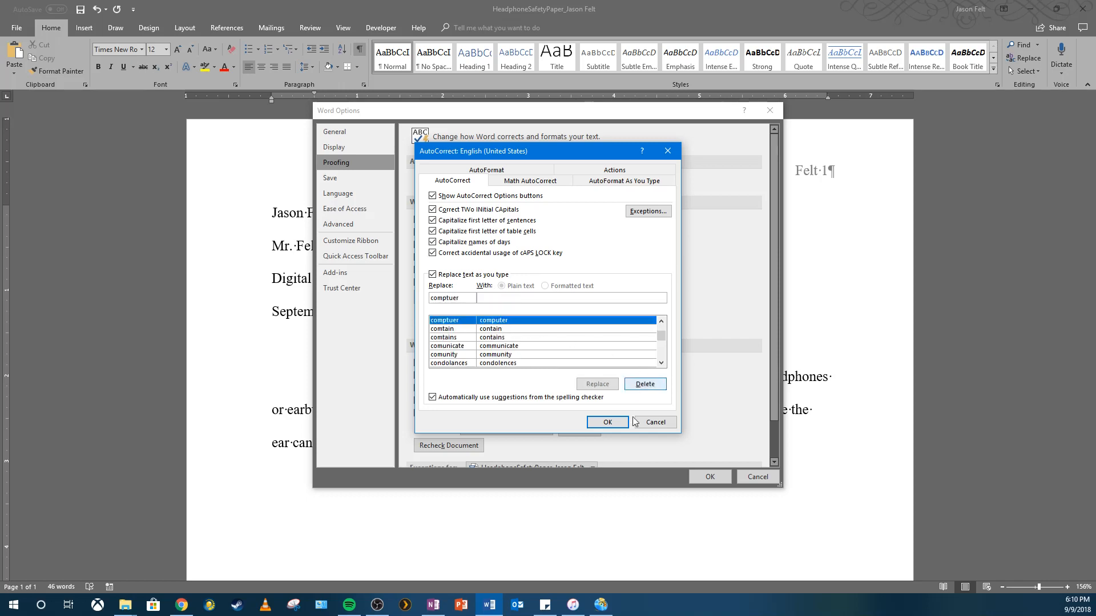
pyautogui.click(615, 421)
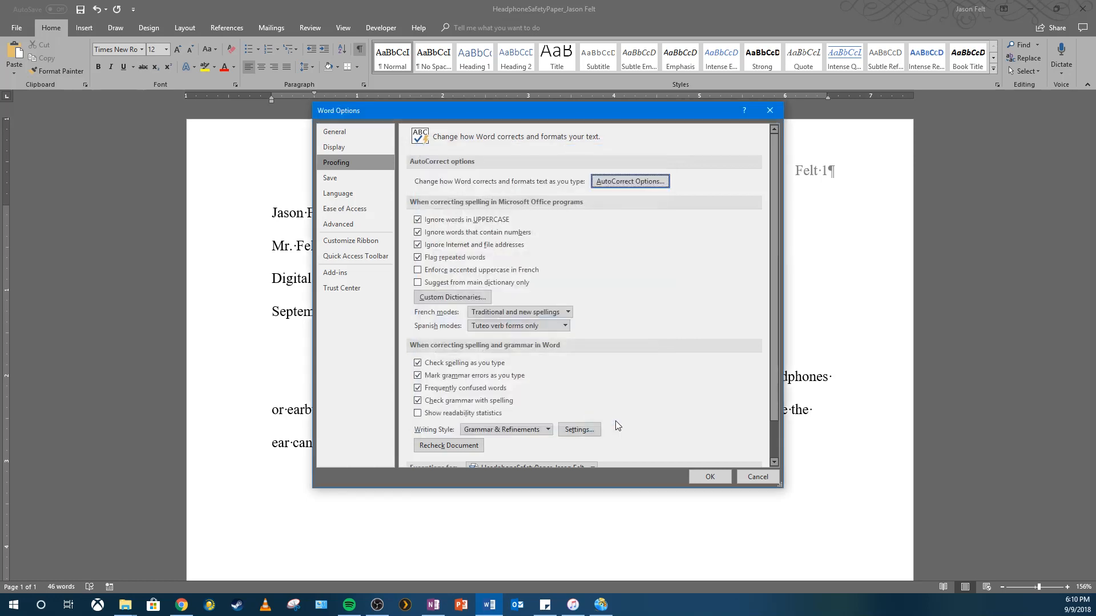
pyautogui.click(711, 477)
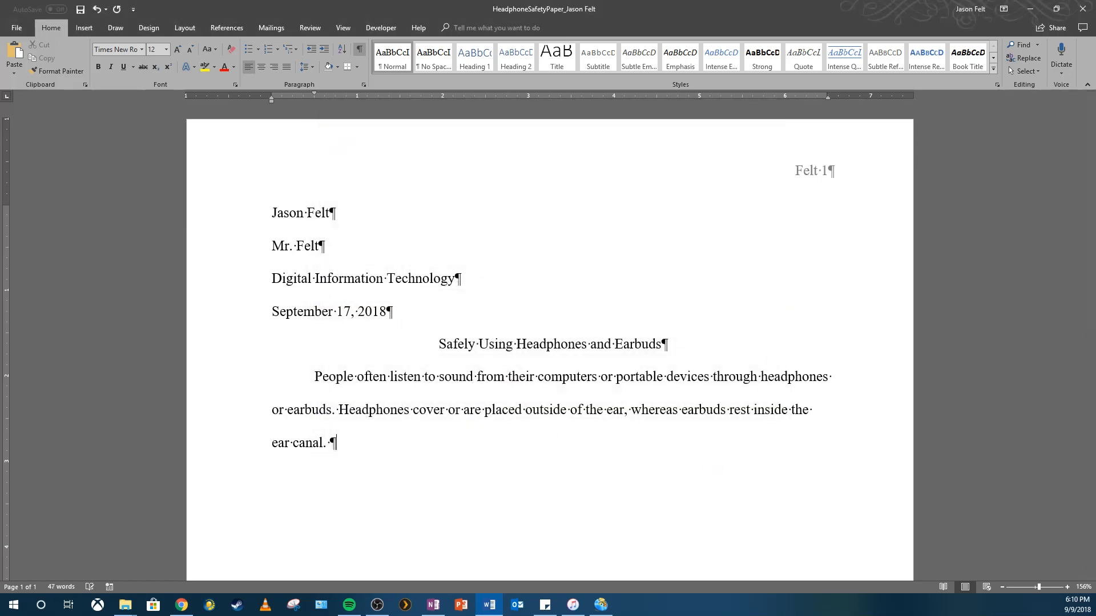
# Test the automatic correction once more with the misspelled word at the paragraph's end, and erase the test word
pyautogui.write('Com')
pyautogui.write('tuer')
pyautogui.press('BackSpace')
pyautogui.press('BackSpace')
pyautogui.press('BackSpace')
pyautogui.press('BackSpace')
pyautogui.press('BackSpace')
pyautogui.press('BackSpace')
pyautogui.press('BackSpace')
pyautogui.press('BackSpace')
pyautogui.press('BackSpace')
pyautogui.press('BackSpace')
# Continue the paragraph with "With these listening devices, only the individual wearing the device hears the sould."
pyautogui.write('With these lis')
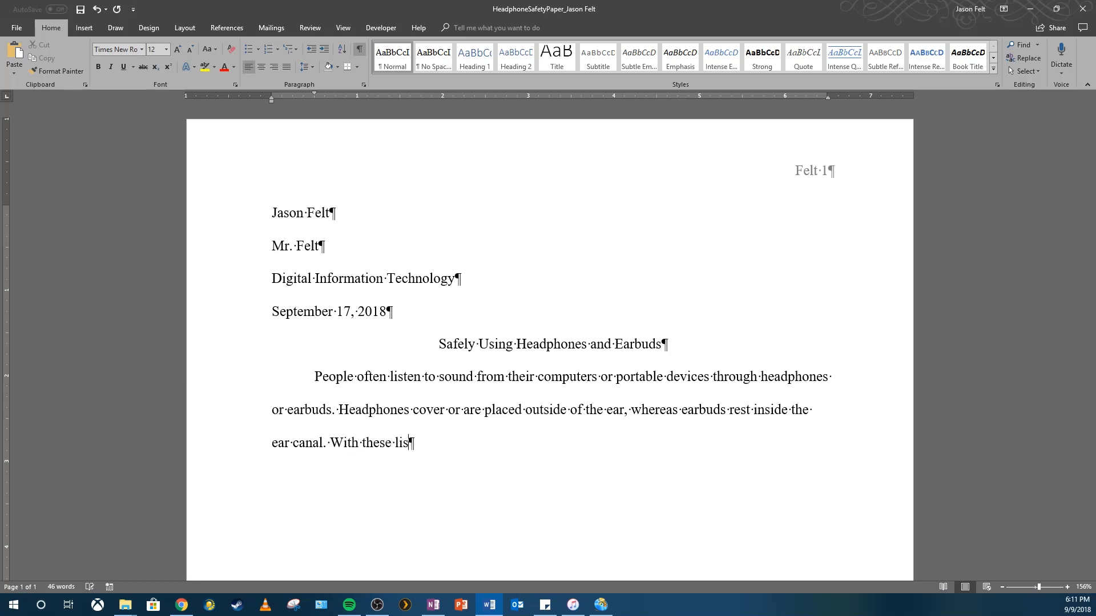
pyautogui.write('tening devcie')
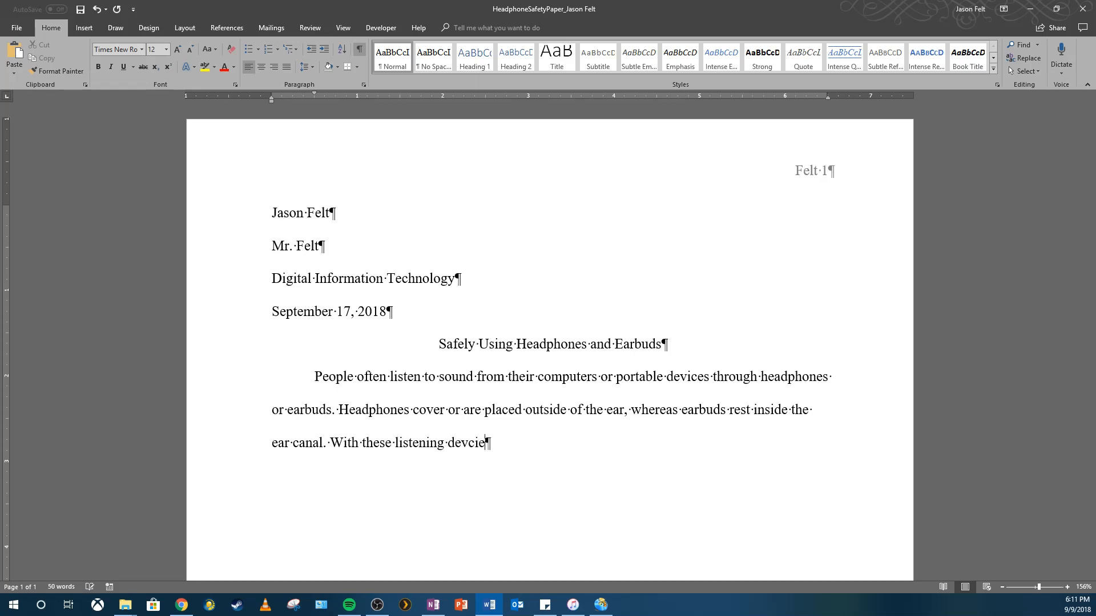
pyautogui.press('BackSpace')
pyautogui.press('BackSpace')
pyautogui.press('BackSpace')
pyautogui.write('ices, only tr')
pyautogui.press('BackSpace')
pyautogui.write('he individua')
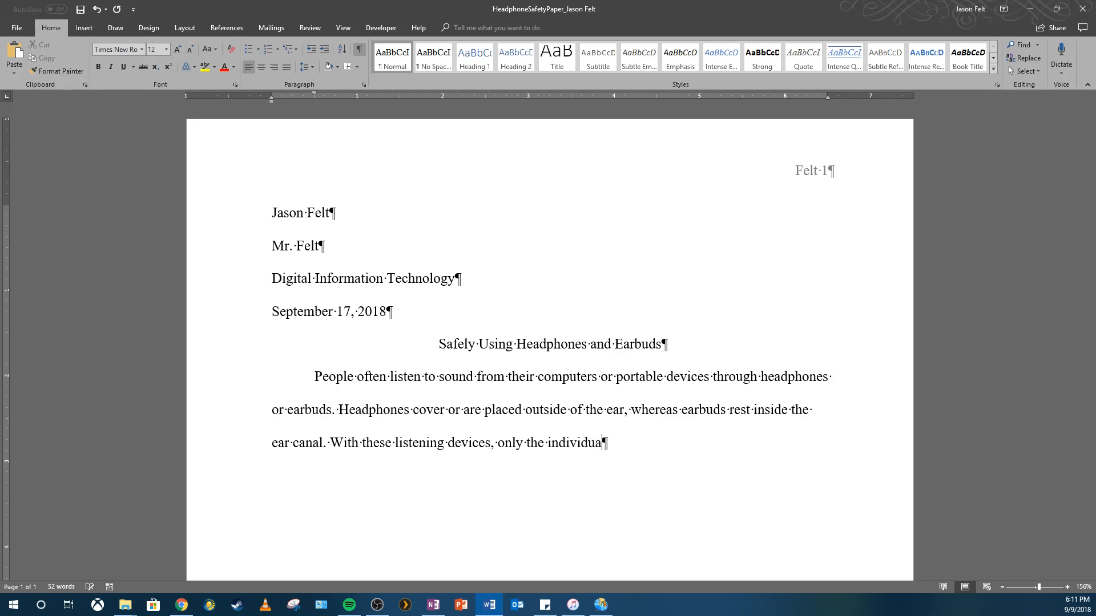
pyautogui.write('l wearing the device he')
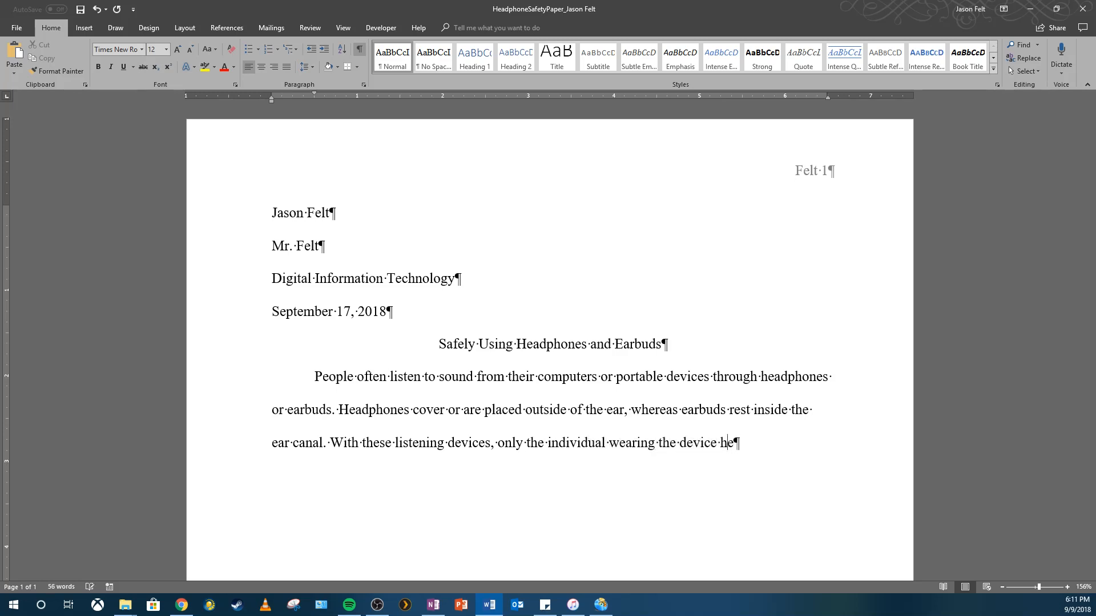
pyautogui.write('ars the sould. ')
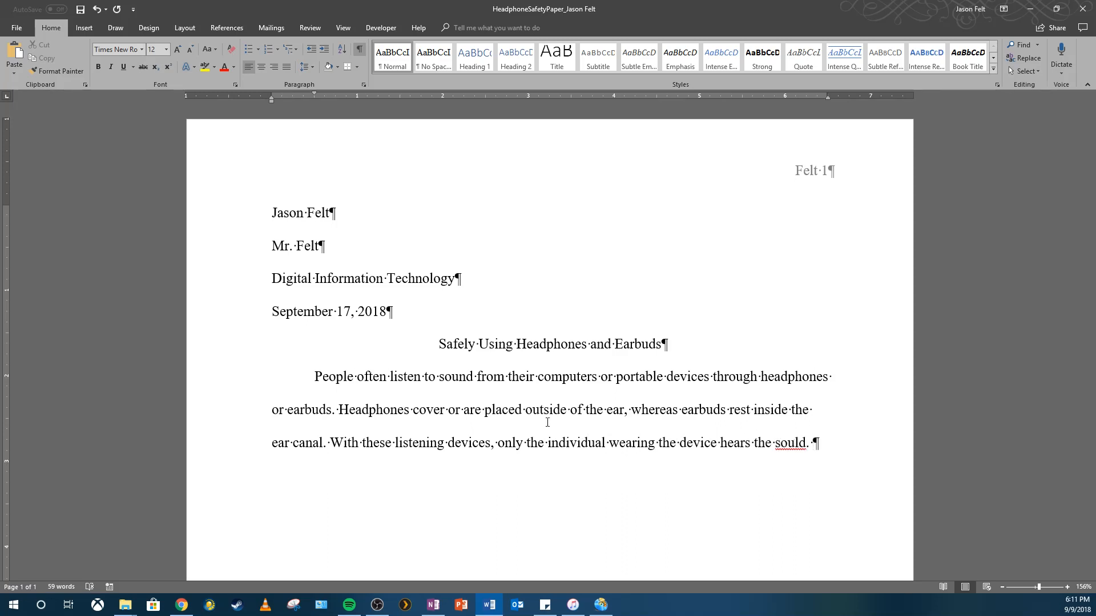
# Add the sentence "Using headphones or earbuds improperly can lead to permanent hearing loss."
pyautogui.write('Using headpo')
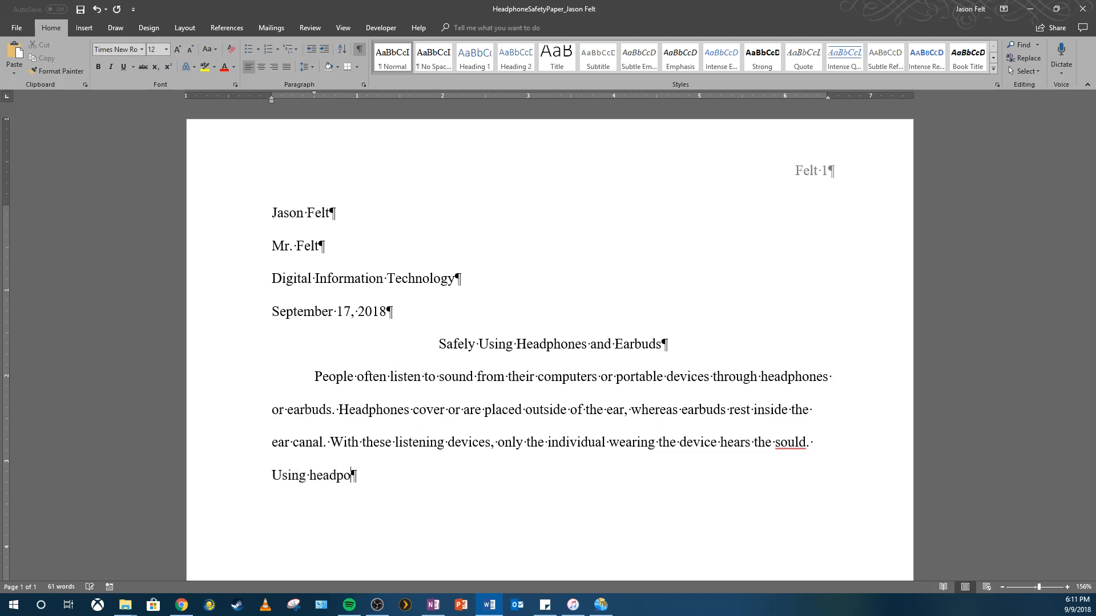
pyautogui.press('BackSpace')
pyautogui.write('hones or earbuds i')
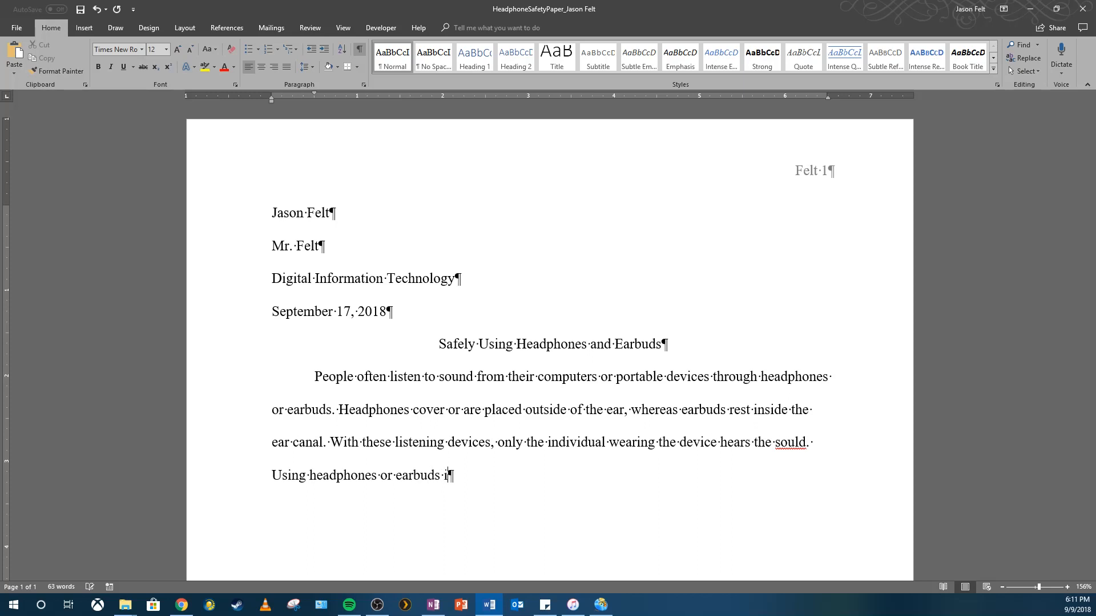
pyautogui.write('mproperly can lead t')
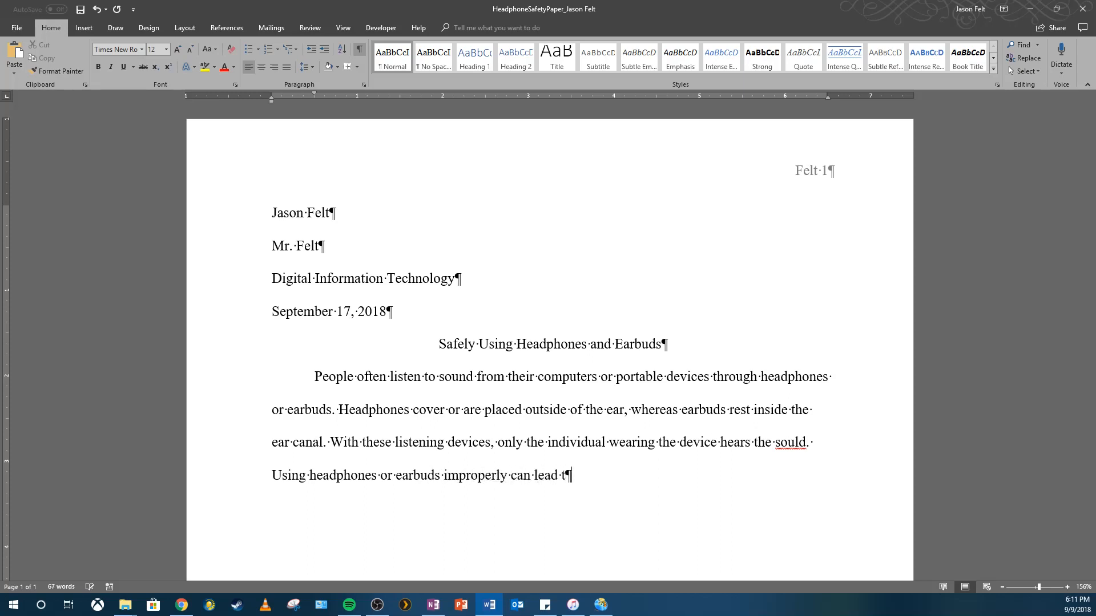
pyautogui.write('o permanent hearing loss. ')
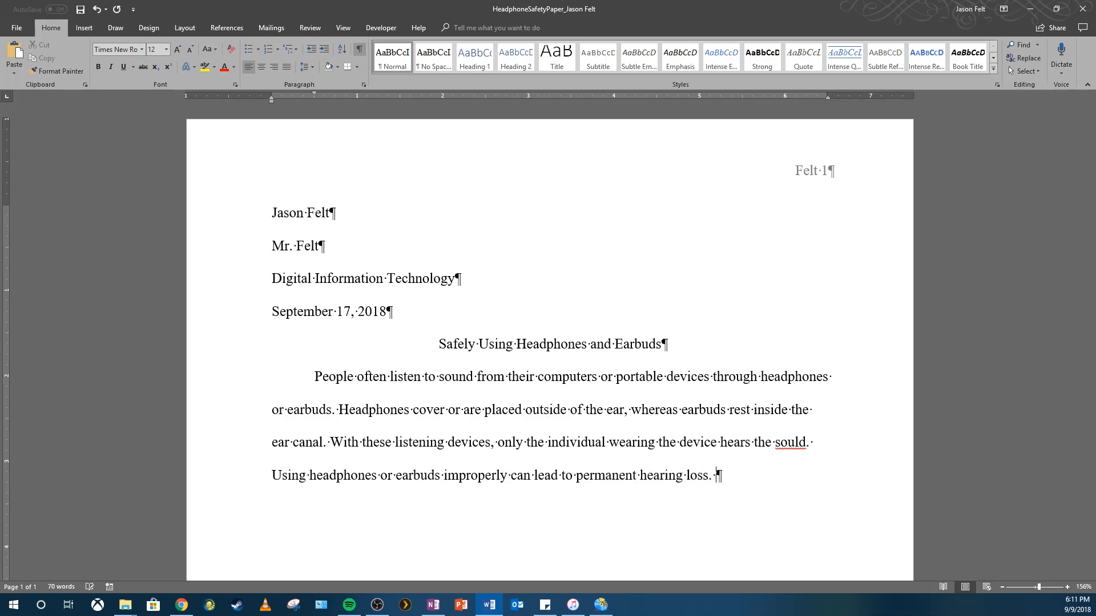
# Add the sentence "Items that may protect hearing include quality of these devices and volume levels." to the end of the first paragraph
pyautogui.write('Items that may prot')
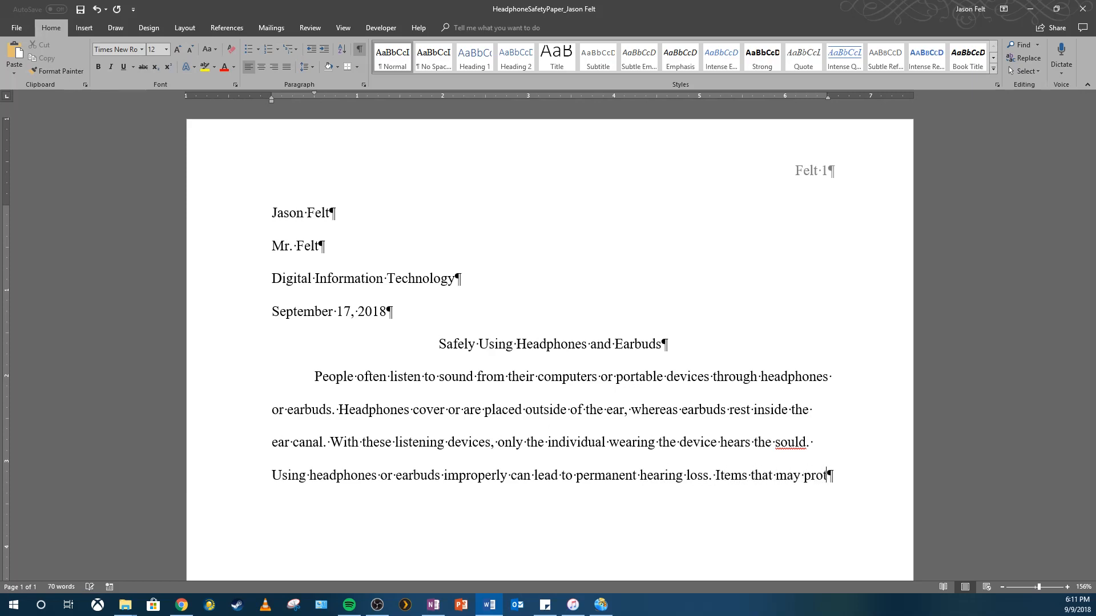
pyautogui.write('ect hearing incvl')
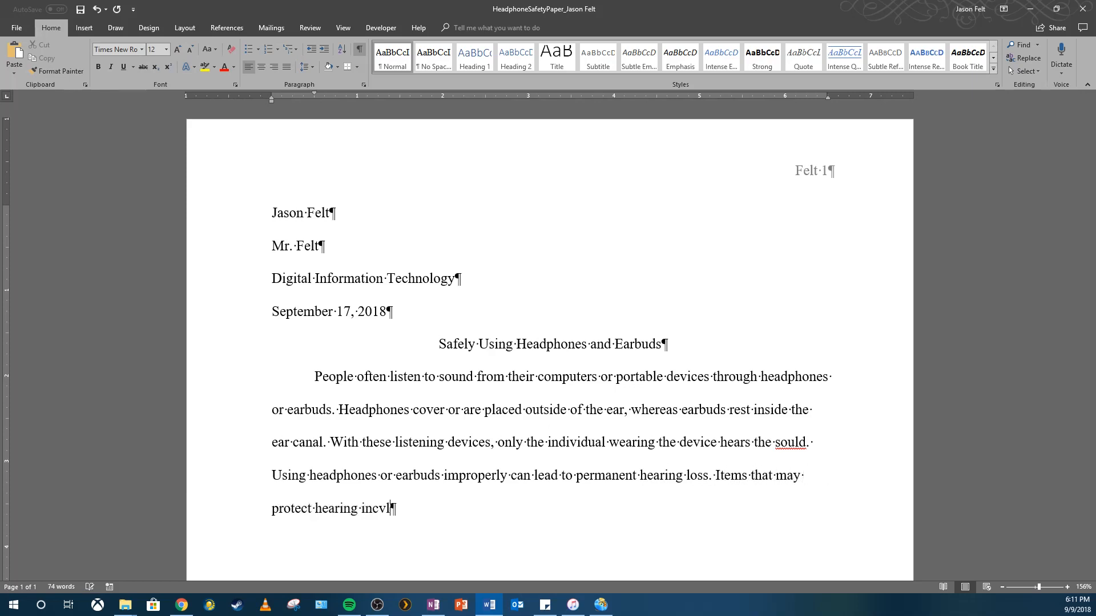
pyautogui.press('BackSpace')
pyautogui.press('BackSpace')
pyautogui.write('luding')
pyautogui.press('BackSpace')
pyautogui.press('BackSpace')
pyautogui.press('BackSpace')
pyautogui.write('e quality ')
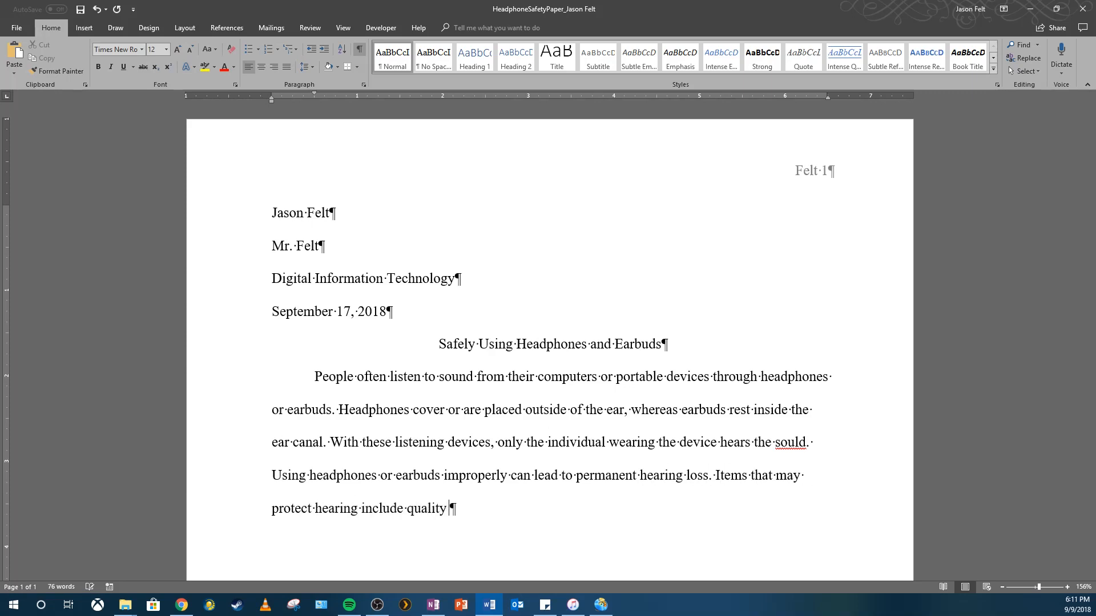
pyautogui.write('of these devices and volum')
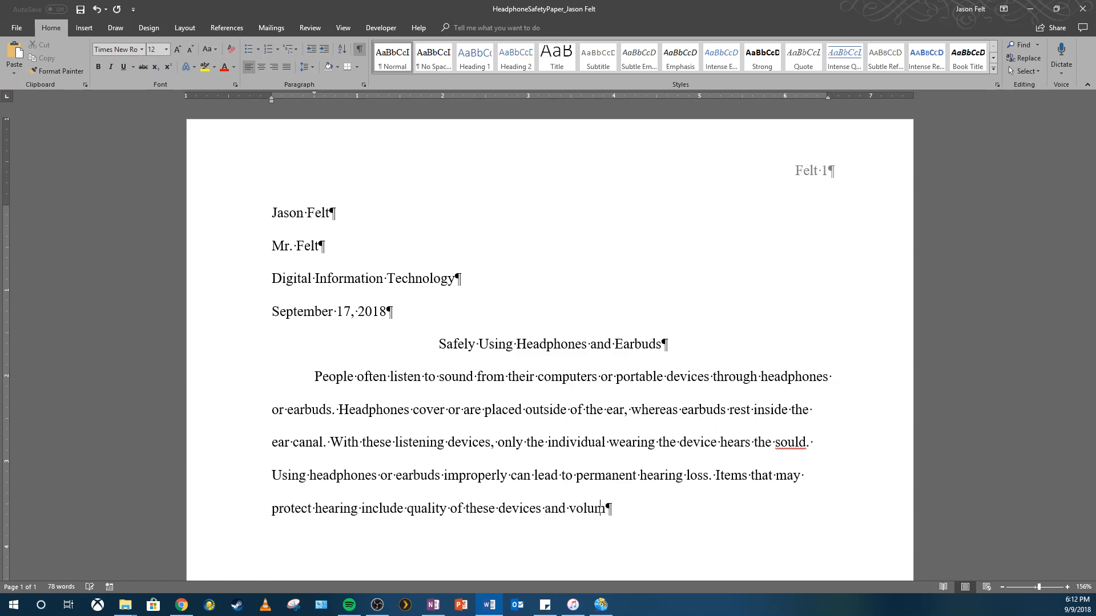
pyautogui.write('e levels.')
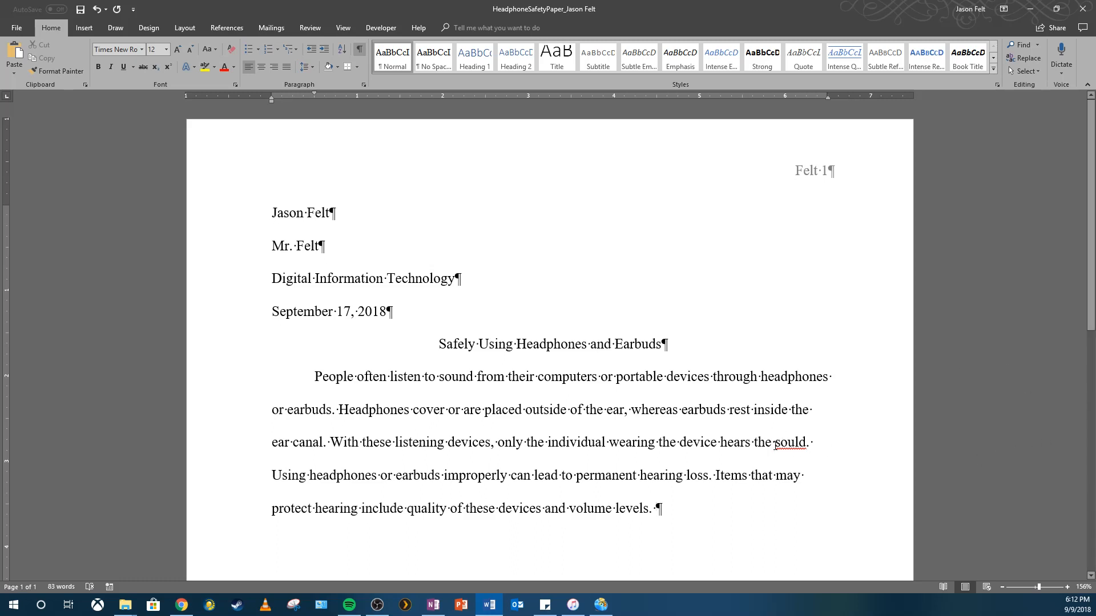
pyautogui.moveTo(775, 445); pyautogui.dragTo(814, 445)
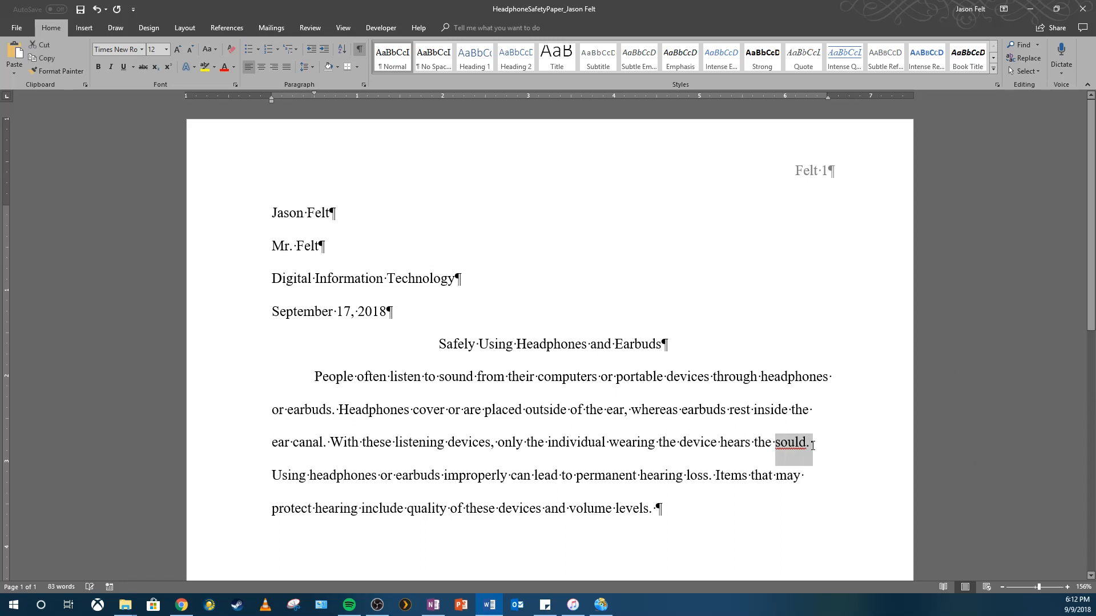
pyautogui.click(814, 445)
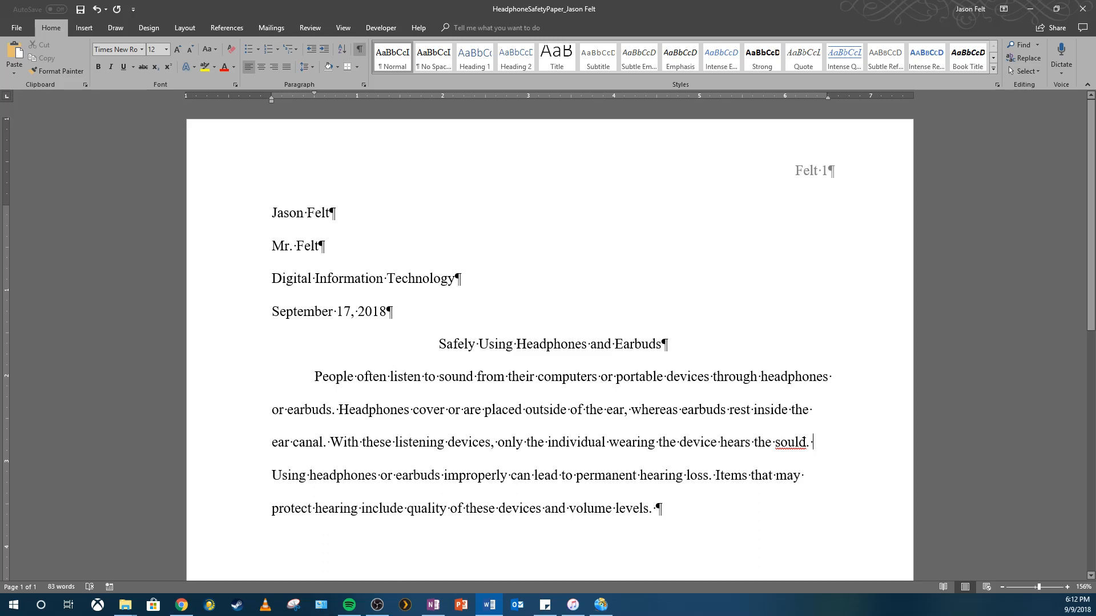
# Start a second body paragraph with "The features of certain headphones and earbuds can help to prevent hearing loss."
pyautogui.click(657, 507)
pyautogui.press('Return')
pyautogui.write('The f')
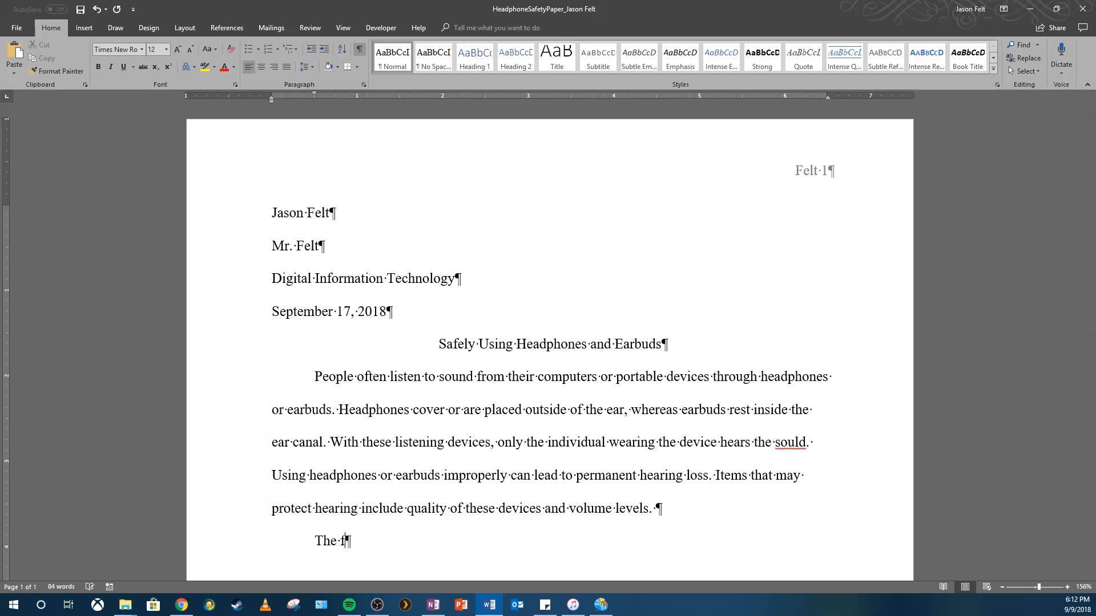
pyautogui.write('eatures of certai')
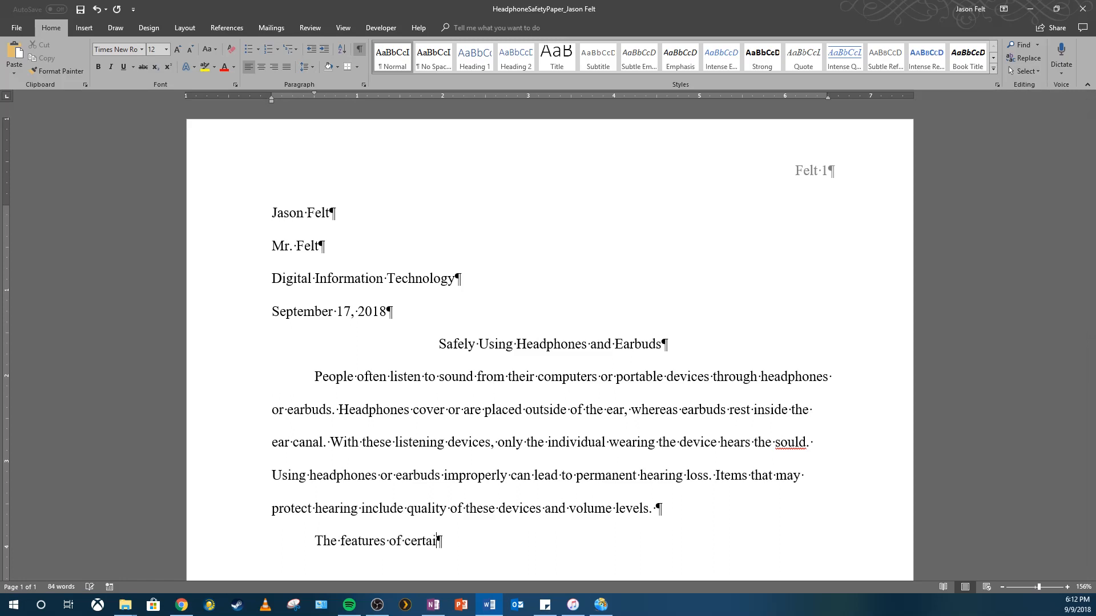
pyautogui.write('n headphones and earb')
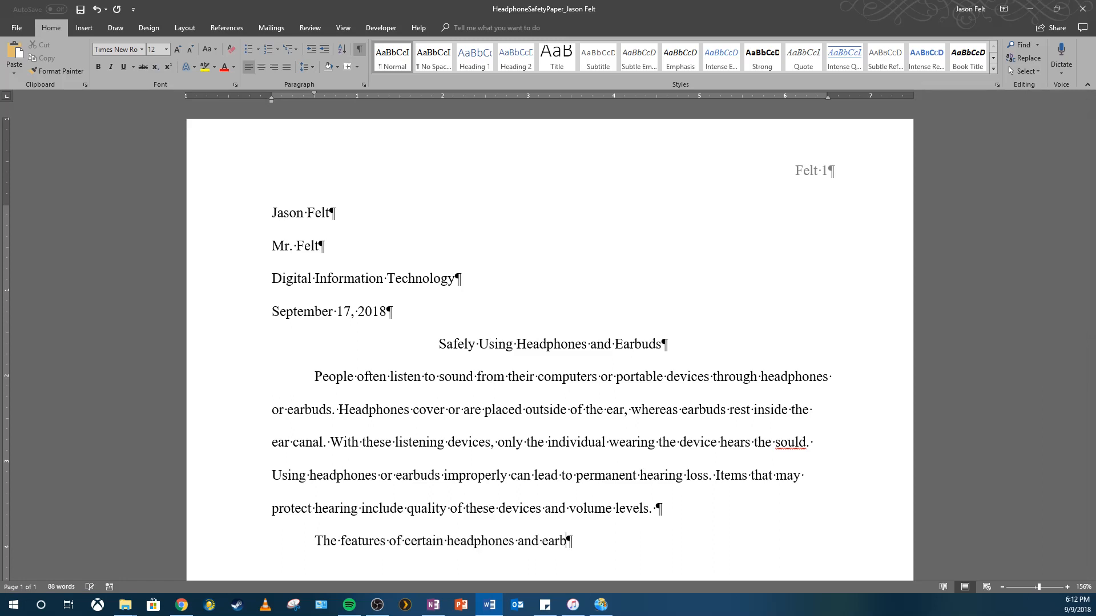
pyautogui.write('uds can help to prevent ')
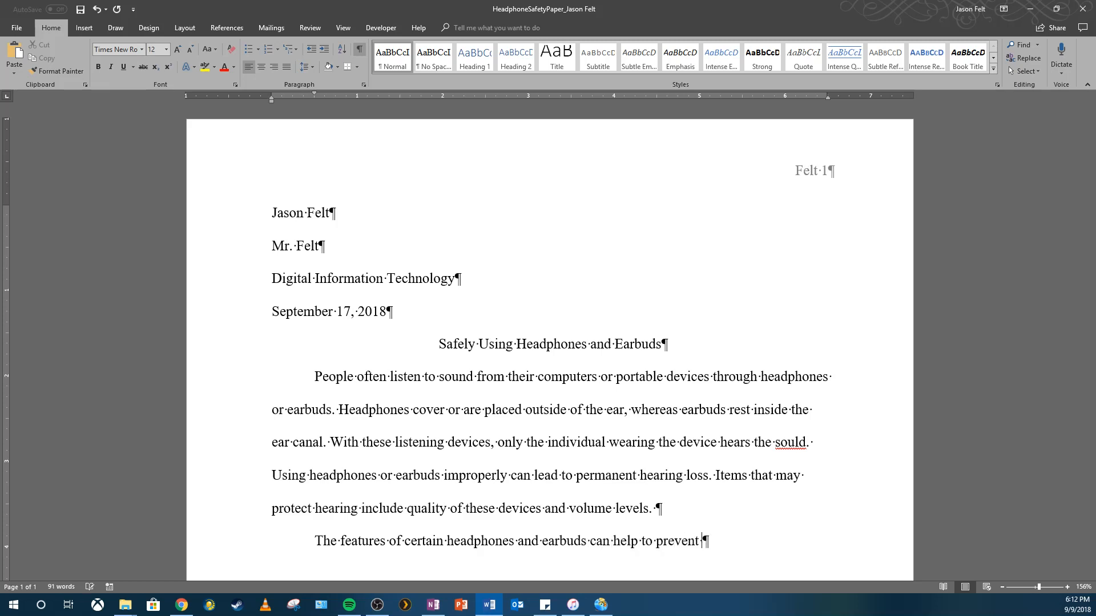
pyautogui.write('hearing loss. H')
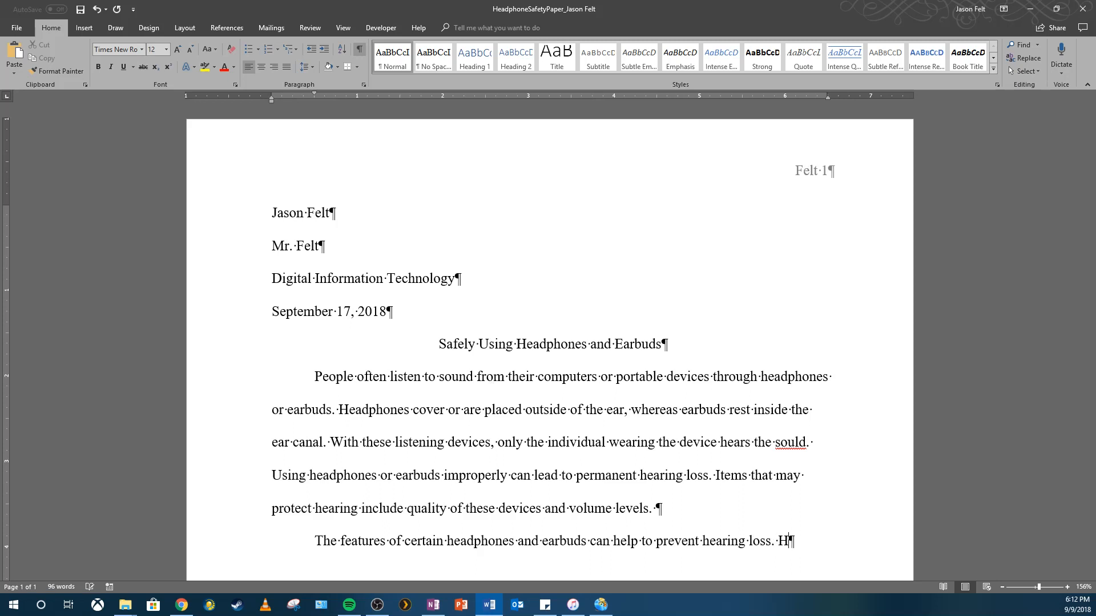
# Continue the second paragraph with "Higher-quality headphones and earbuds tend to produce a clearer sound, enabling wearers to listen at a lower volume"
pyautogui.write('igher-quality headphones')
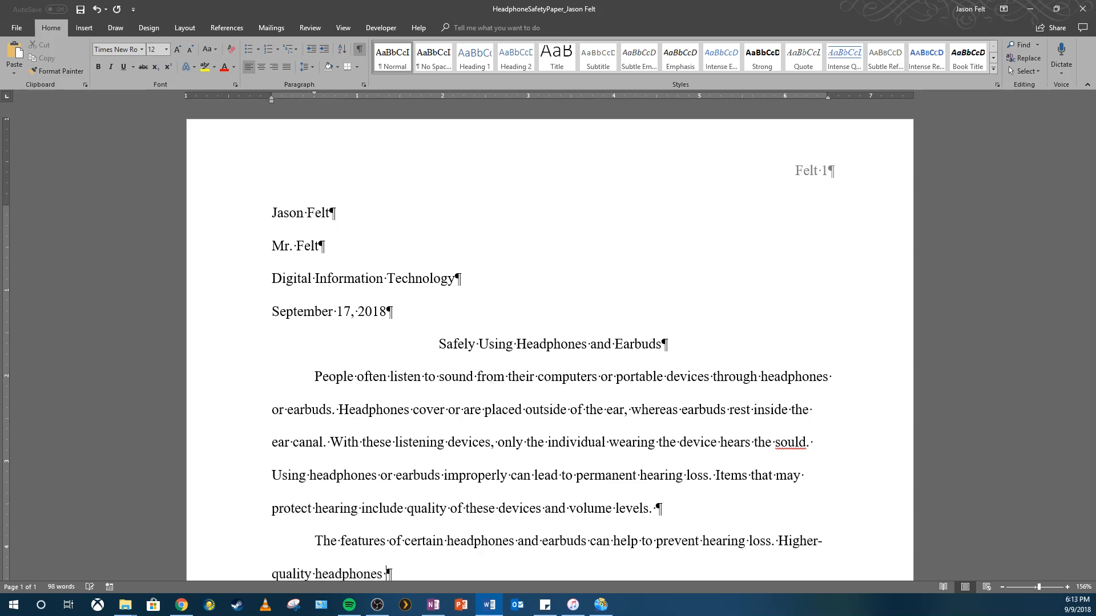
pyautogui.write(' and earbuds tend t')
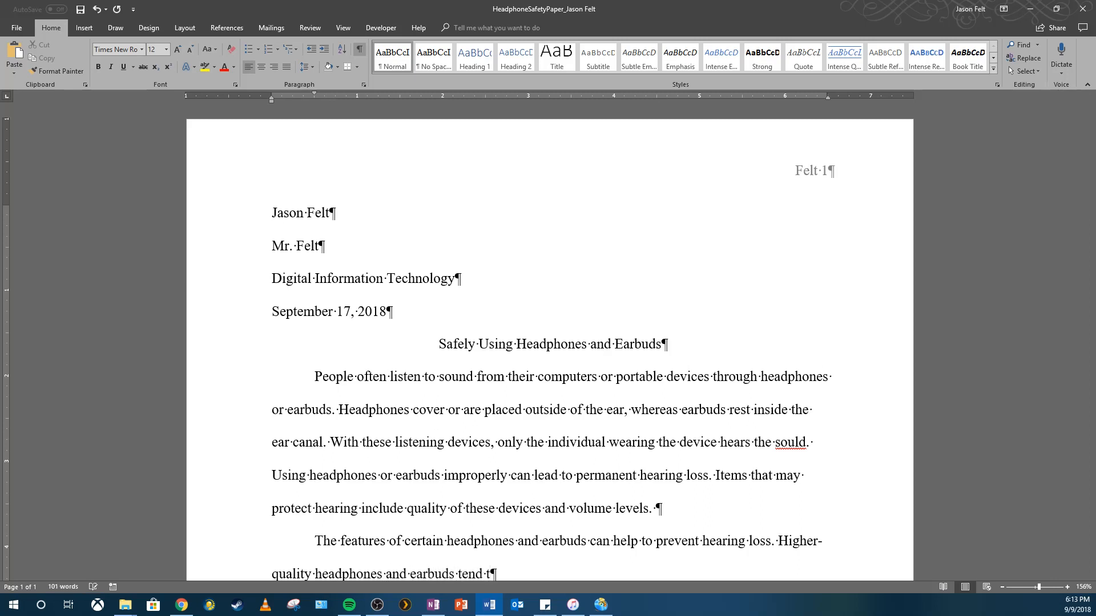
pyautogui.write('o produce a clearer sound')
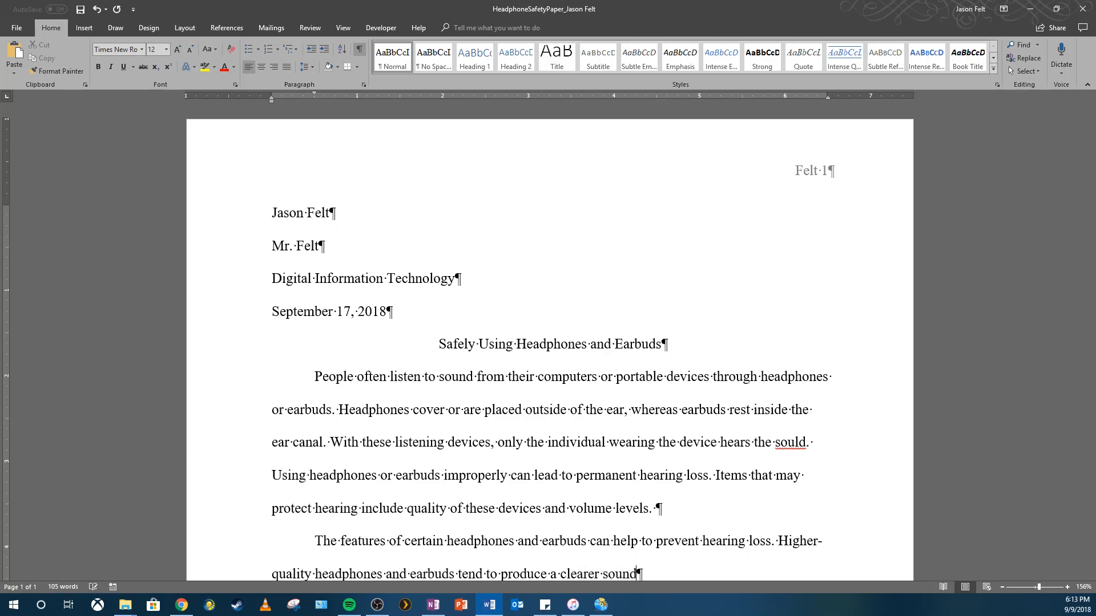
pyautogui.write(', enma')
pyautogui.press('BackSpace')
pyautogui.press('BackSpace')
pyautogui.write('abling wearers ')
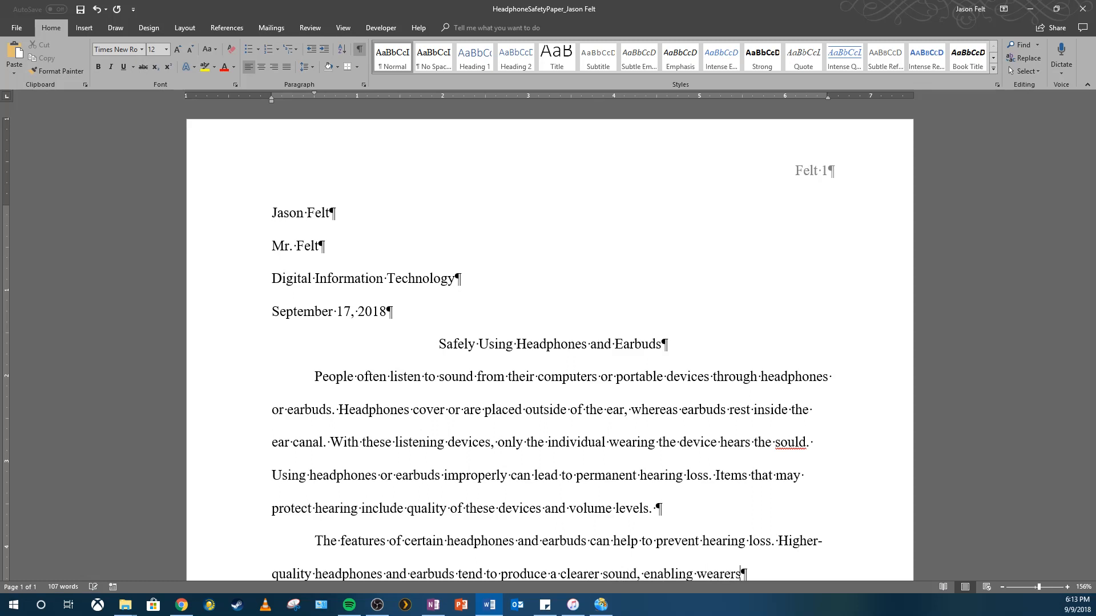
pyautogui.write('to listen at a')
pyautogui.write(' lower volume')
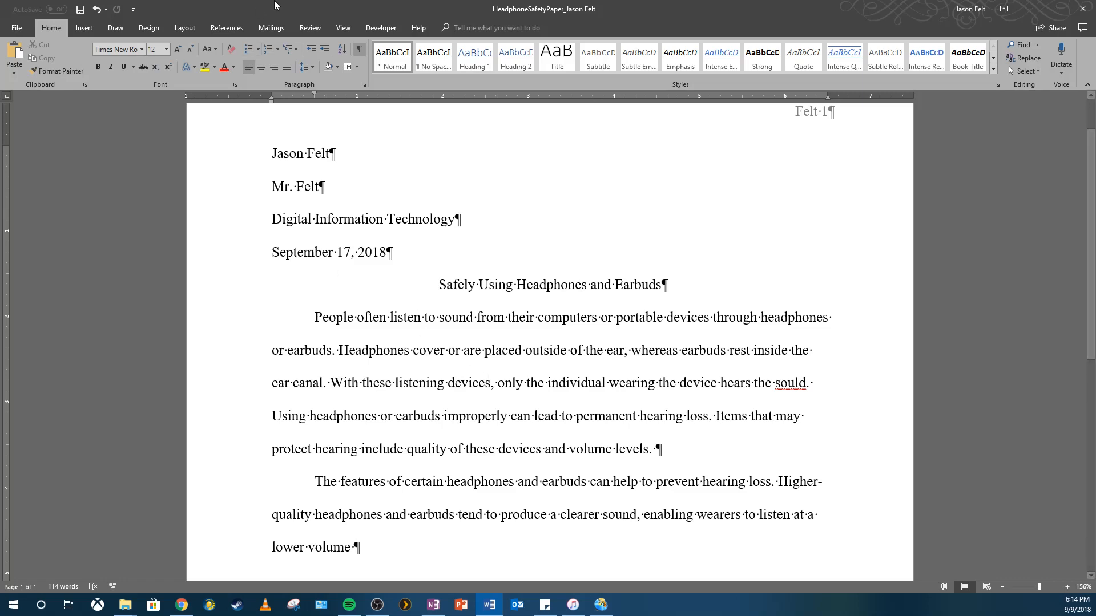
# Set the document's citation and bibliography style to MLA Seventh Edition
pyautogui.click(227, 29)
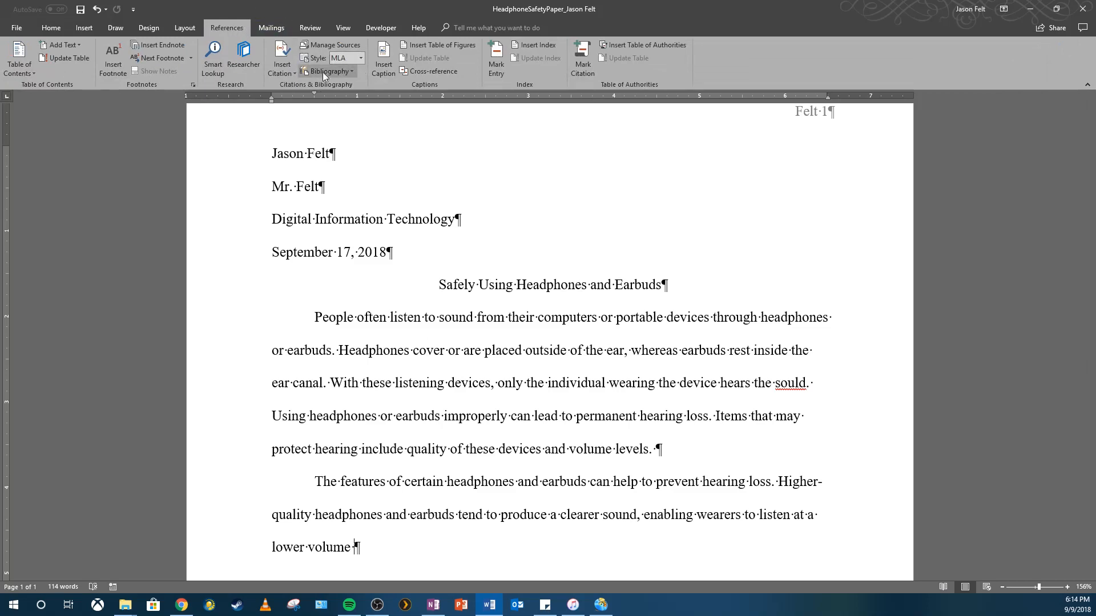
pyautogui.click(363, 57)
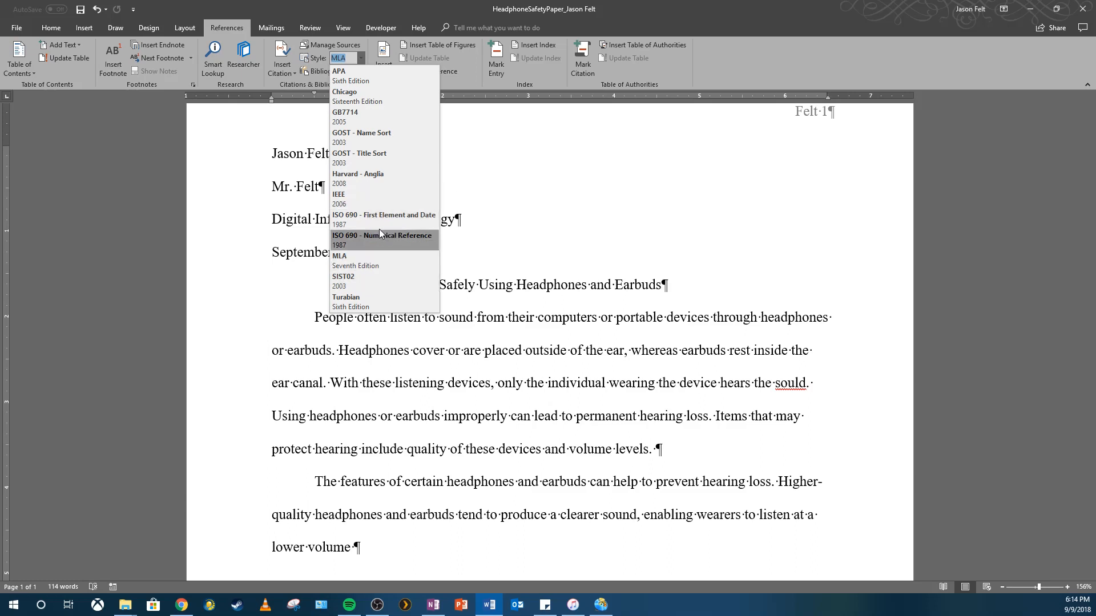
pyautogui.click(388, 260)
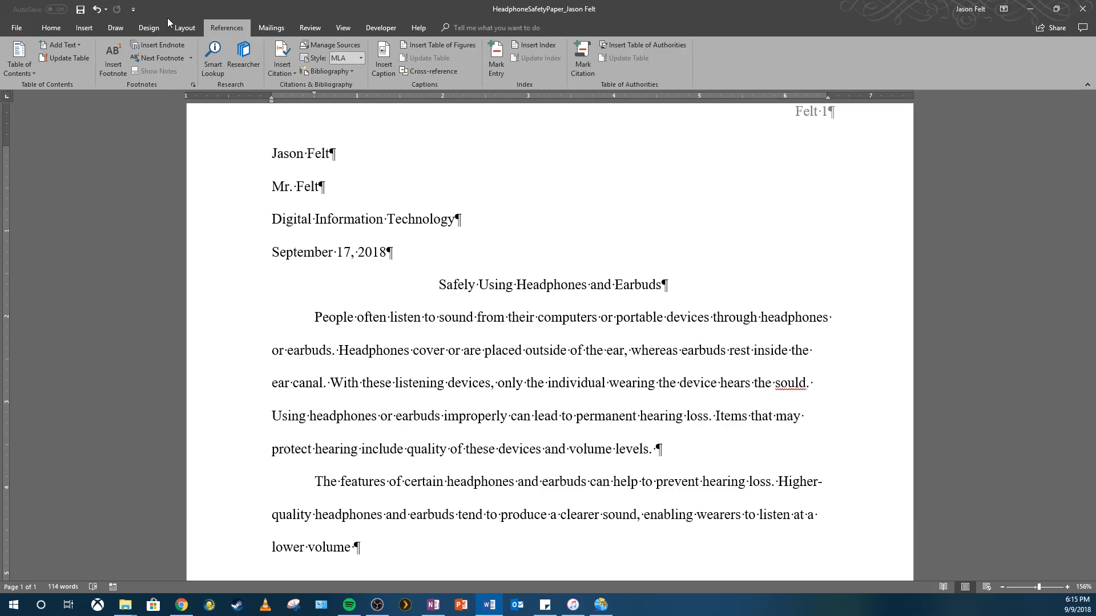
# Begin a citation with a new source after "lower volume" and set the source type to Article in a Periodical
pyautogui.click(285, 73)
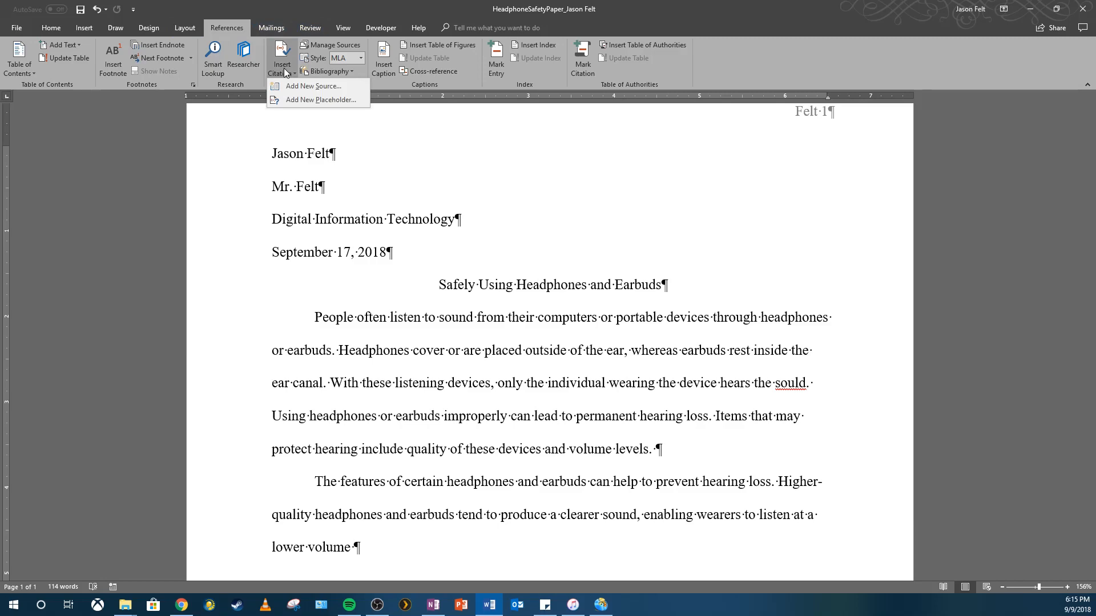
pyautogui.click(297, 87)
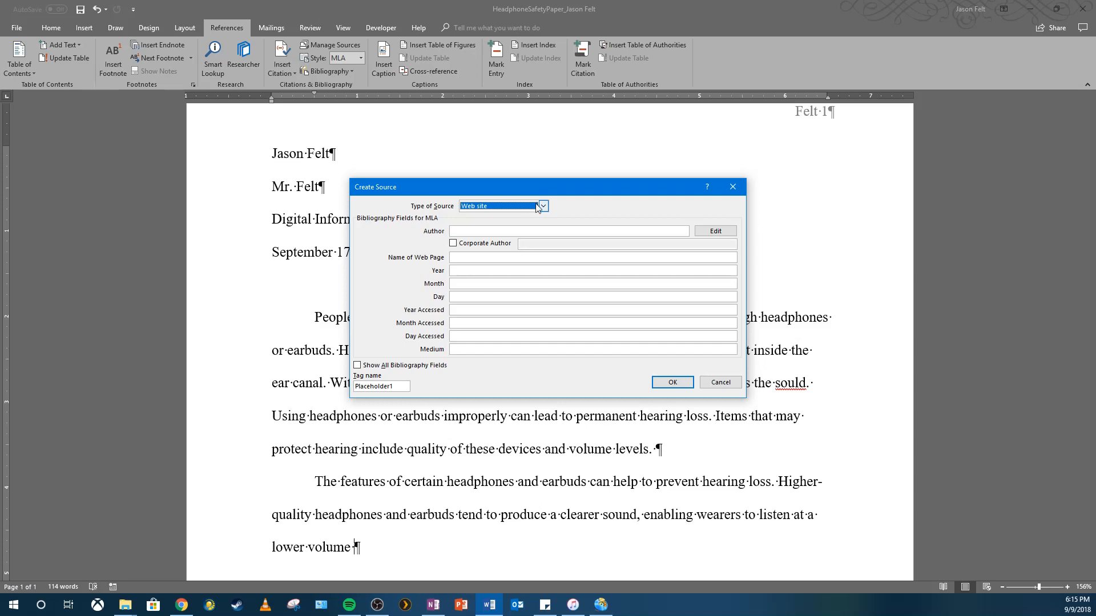
pyautogui.click(543, 206)
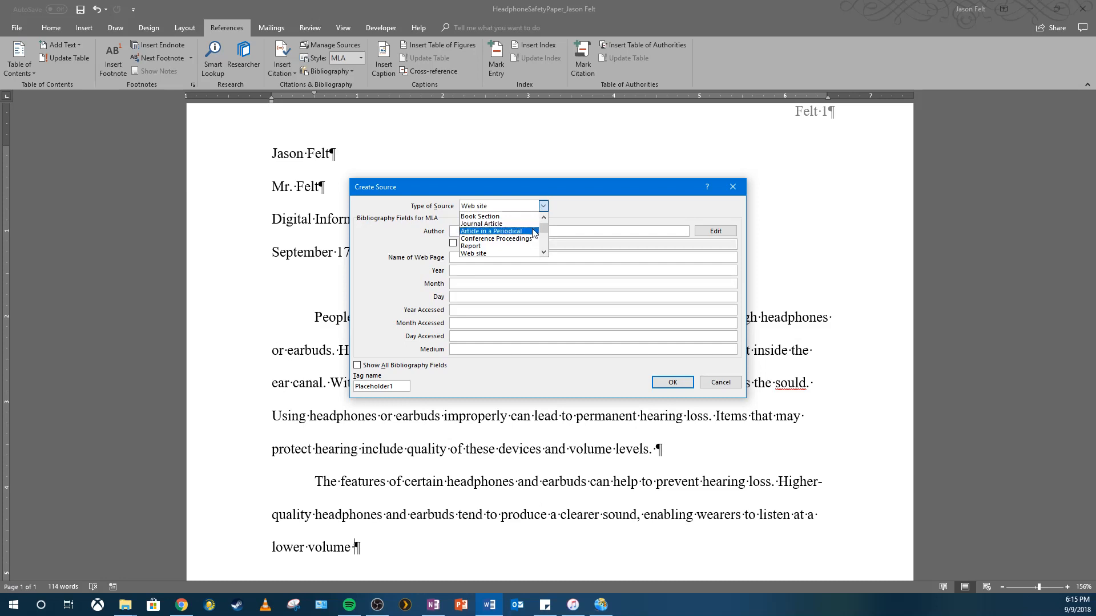
pyautogui.click(533, 232)
pyautogui.click(536, 208)
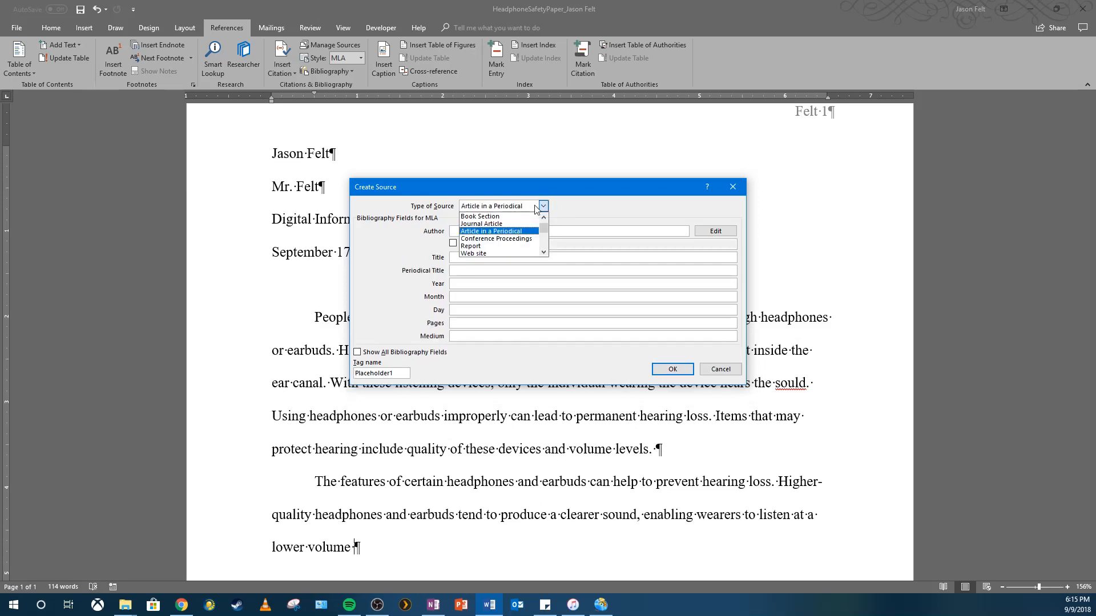
pyautogui.click(581, 204)
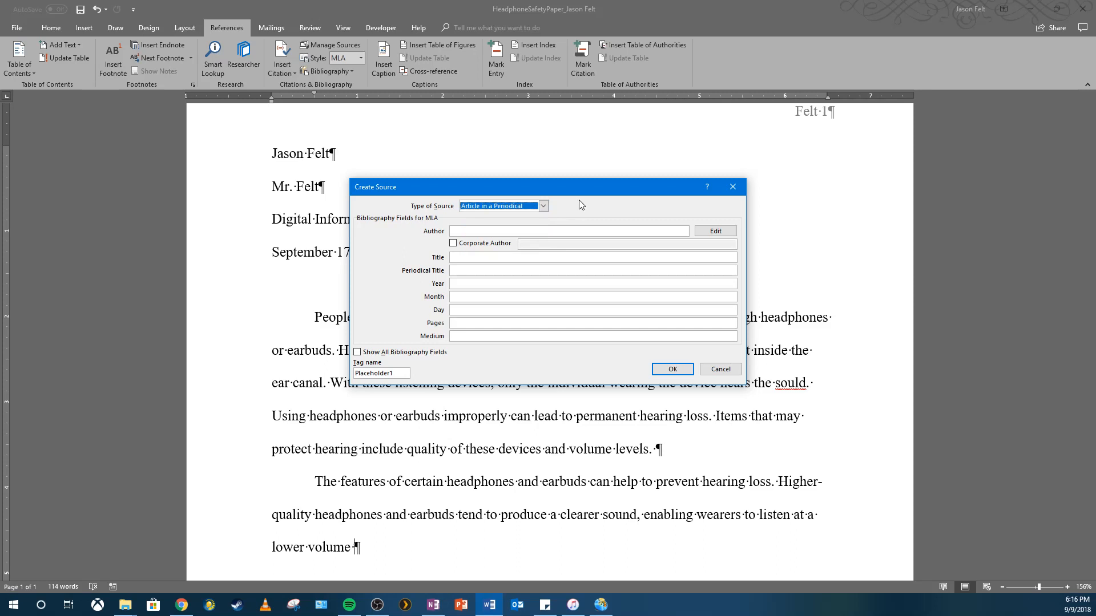
# Enter the source author's name, the title "Headphones and Earbuds" and the periodical title "Technology and Trends Today"
pyautogui.click(460, 230)
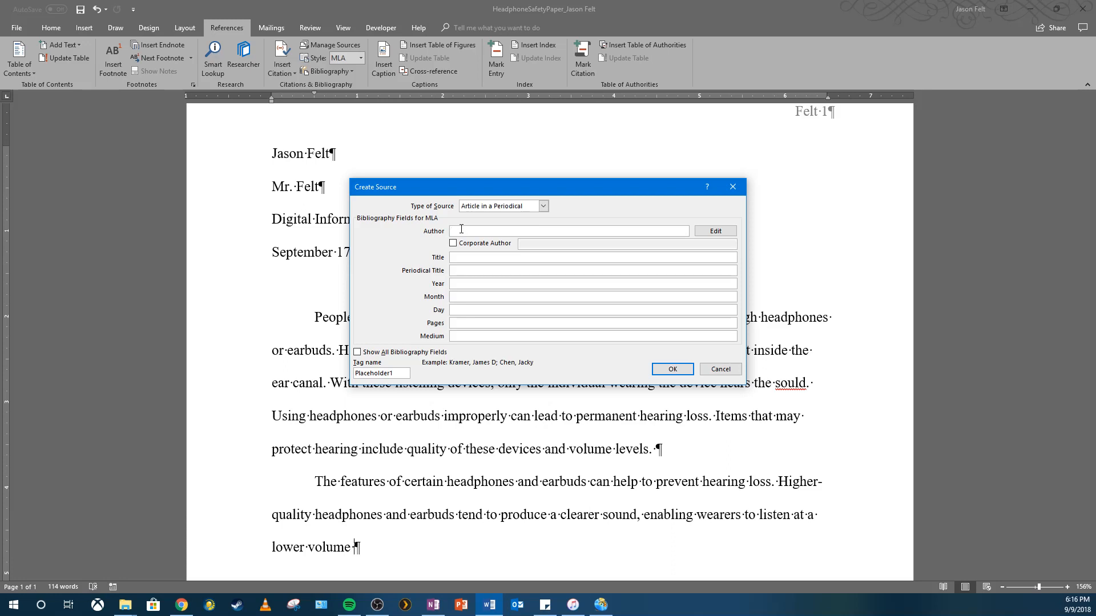
pyautogui.write('Tu, Mingzhu Lin')
pyautogui.click(554, 257)
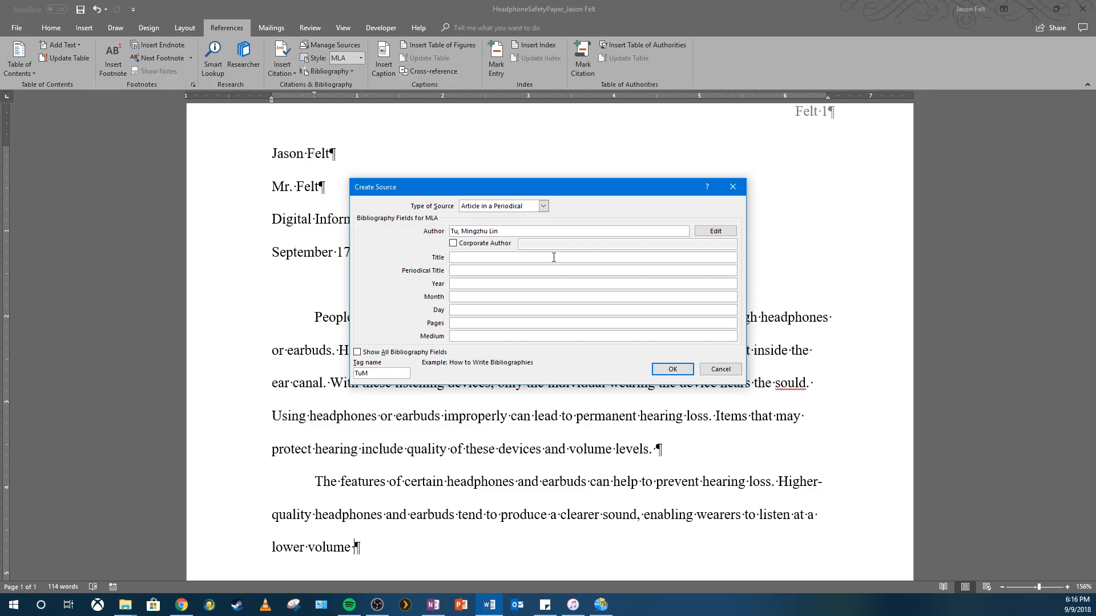
pyautogui.write('Headphones and Earbuds')
pyautogui.click(594, 269)
pyautogui.write('Technology ')
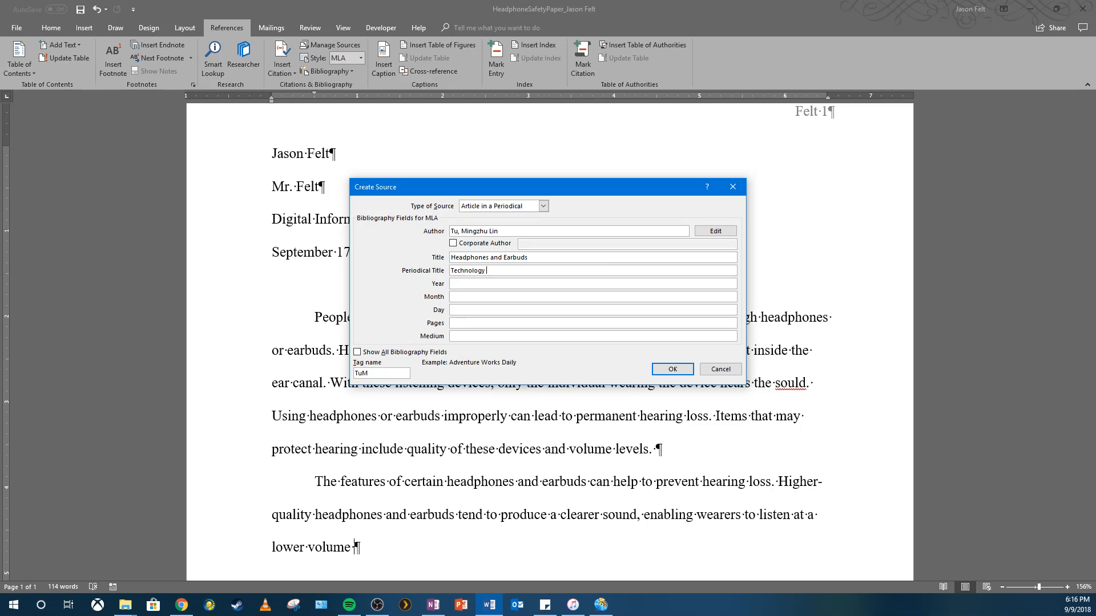
pyautogui.write('and Trends Today')
# Fill in the source's year as 2017, month as "Aug.", pages as "n. pag." and medium as "Web"
pyautogui.press('Tab')
pyautogui.write('2017')
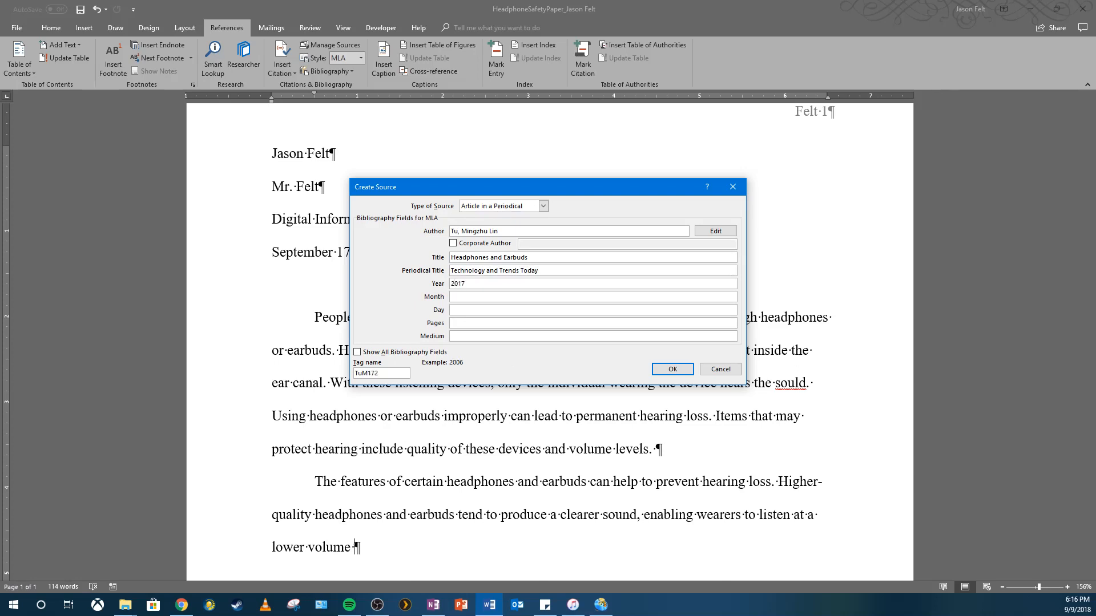
pyautogui.press('Tab')
pyautogui.write('Aug')
pyautogui.press('Tab')
pyautogui.press('Tab')
pyautogui.write('n. p')
pyautogui.press('Tab')
pyautogui.write('We')
# Show all bibliography fields for the source and look through the full list down to the access-date fields
pyautogui.click(357, 352)
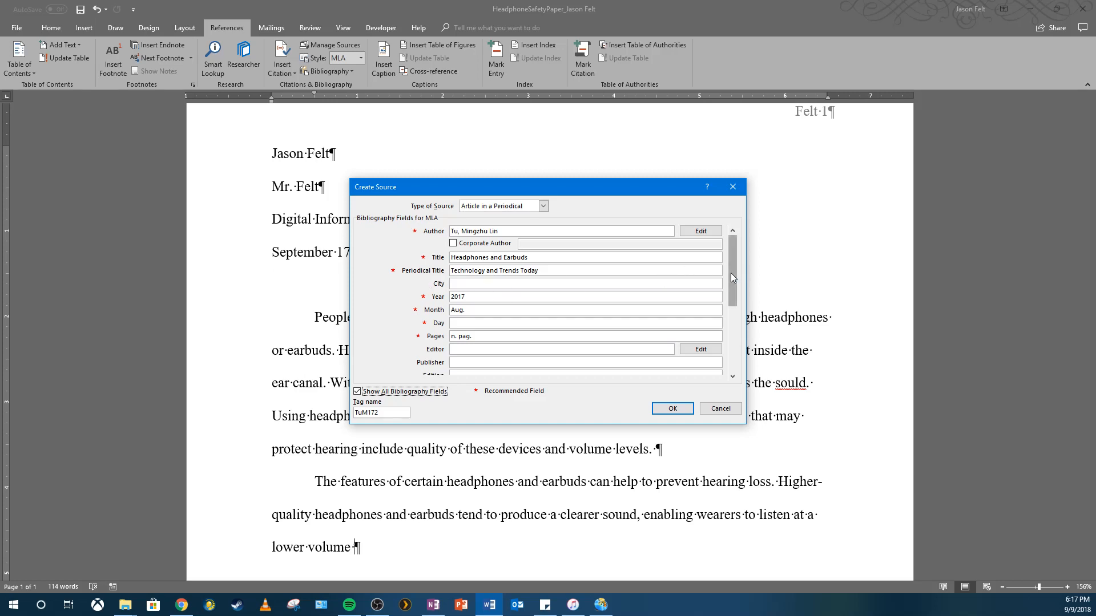
pyautogui.moveTo(732, 278); pyautogui.dragTo(732, 343)
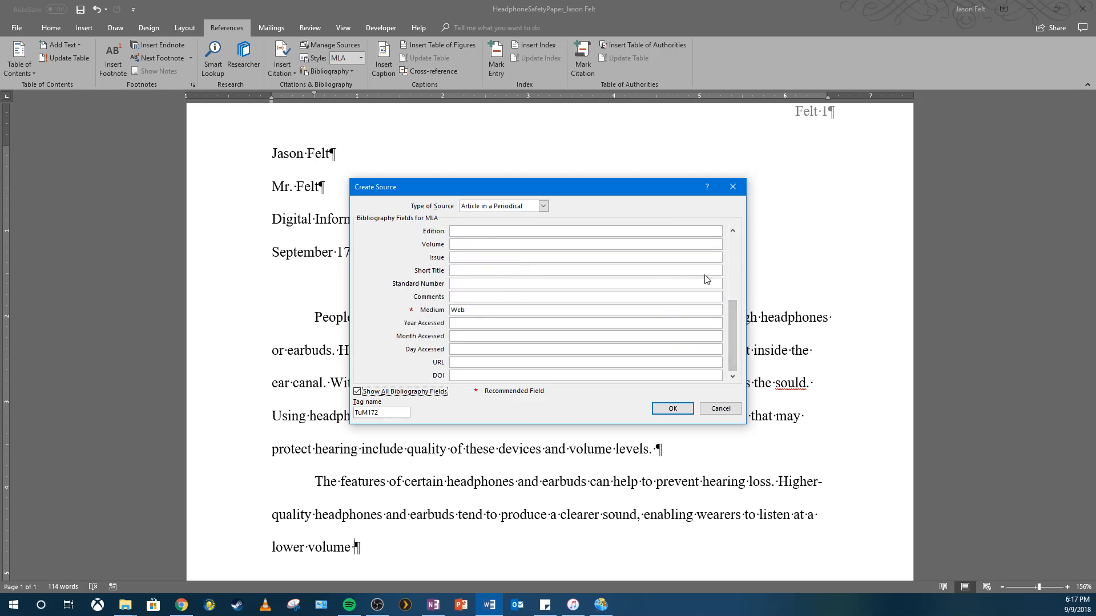
pyautogui.click(732, 231)
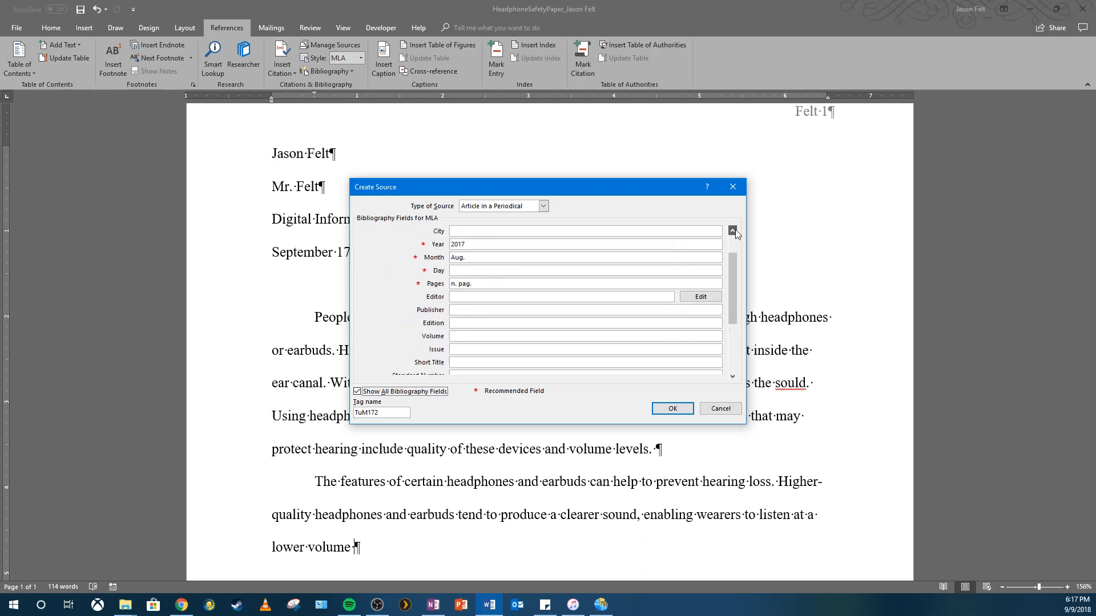
pyautogui.click(733, 231)
pyautogui.click(732, 231)
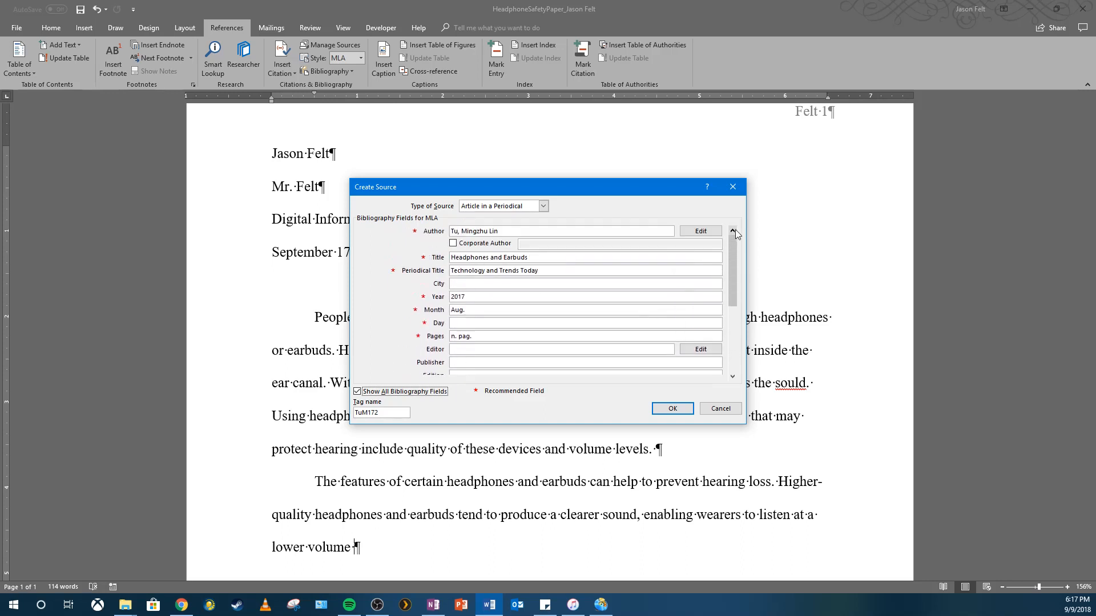
pyautogui.moveTo(735, 288); pyautogui.dragTo(737, 317)
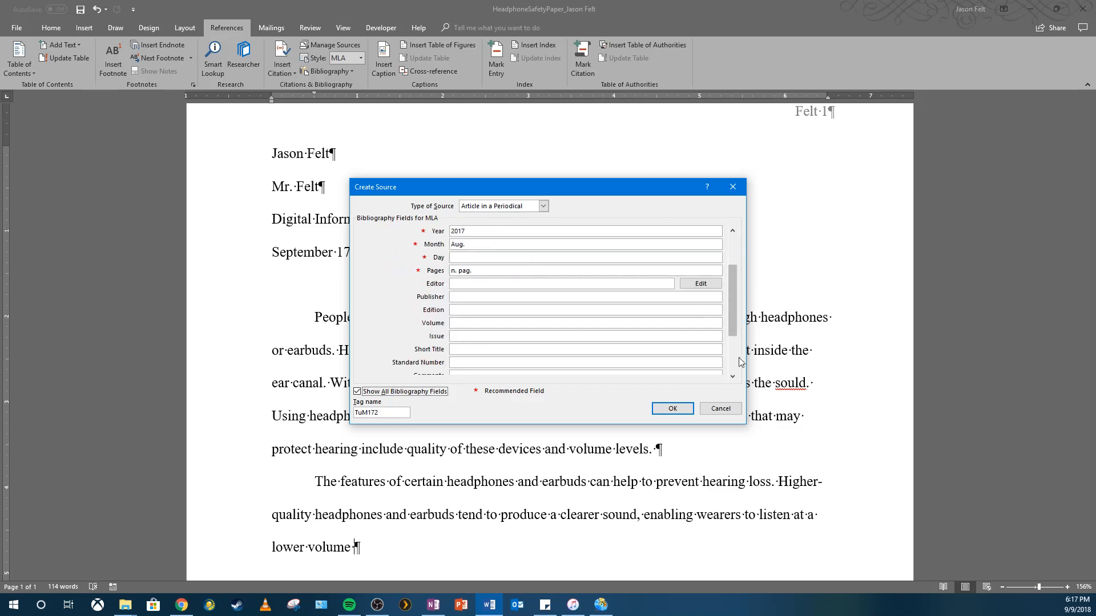
pyautogui.click(733, 377)
pyautogui.click(732, 376)
pyautogui.click(732, 376)
pyautogui.click(733, 376)
pyautogui.click(733, 376)
pyautogui.click(733, 376)
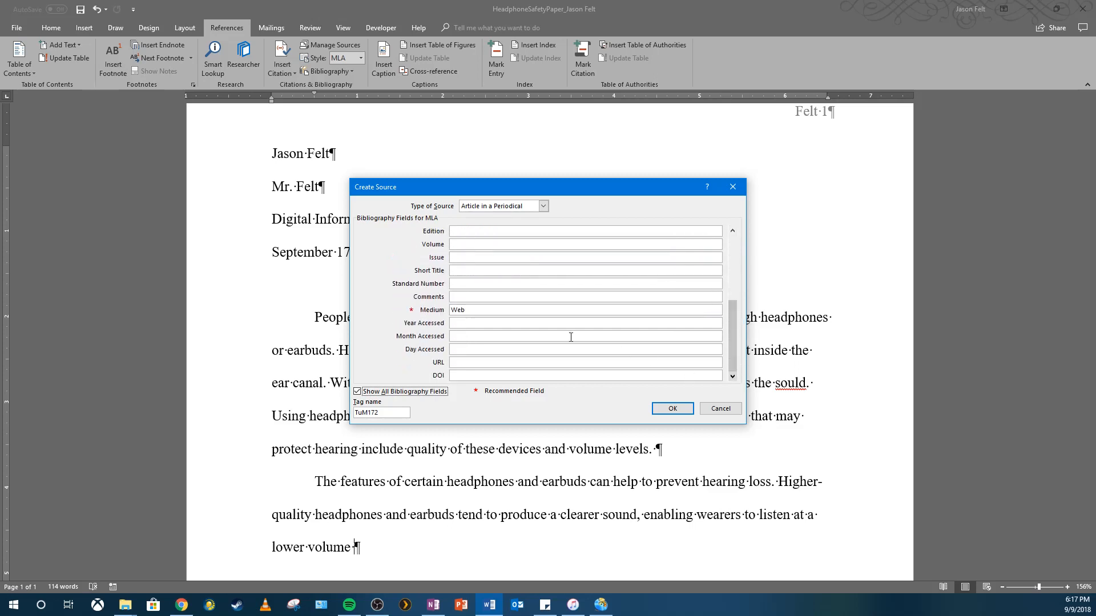
# Set the source's access date to October 3, 2017 and finish creating the source
pyautogui.click(501, 323)
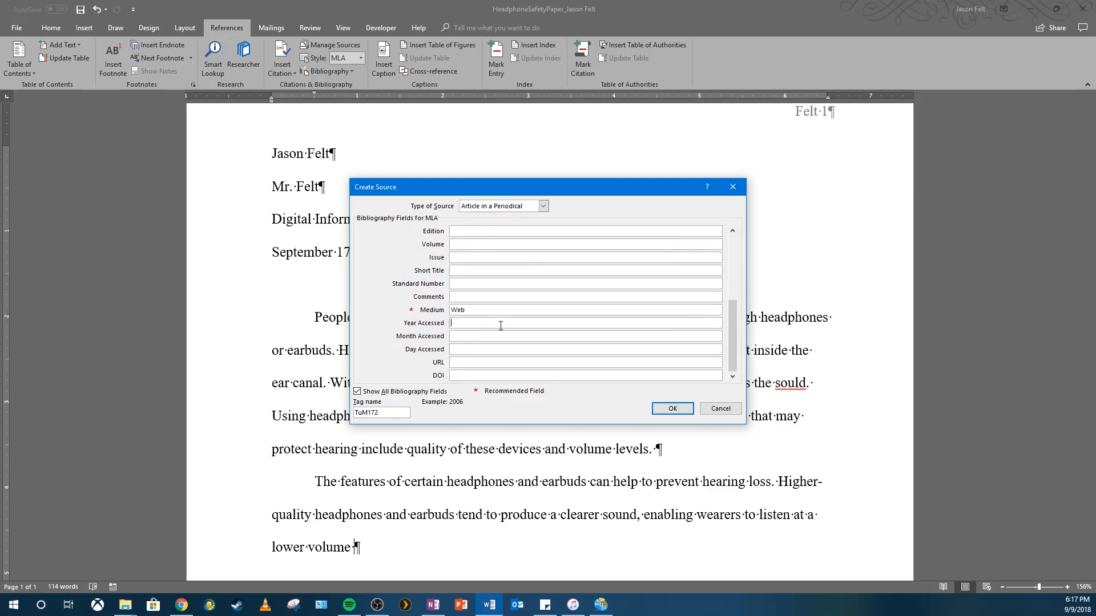
pyautogui.write('2017')
pyautogui.press('Tab')
pyautogui.write('Oc')
pyautogui.press('Tab')
pyautogui.write('3')
pyautogui.click(673, 408)
# Check the list of available citations for the newly created source
pyautogui.scroll(-2, 342, 452)
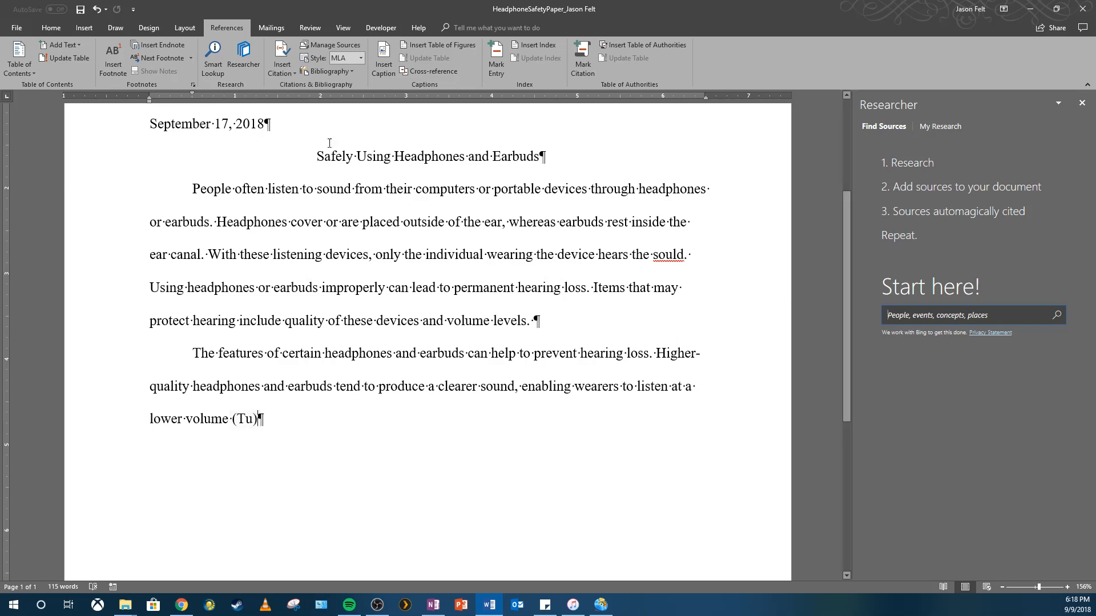
pyautogui.click(282, 66)
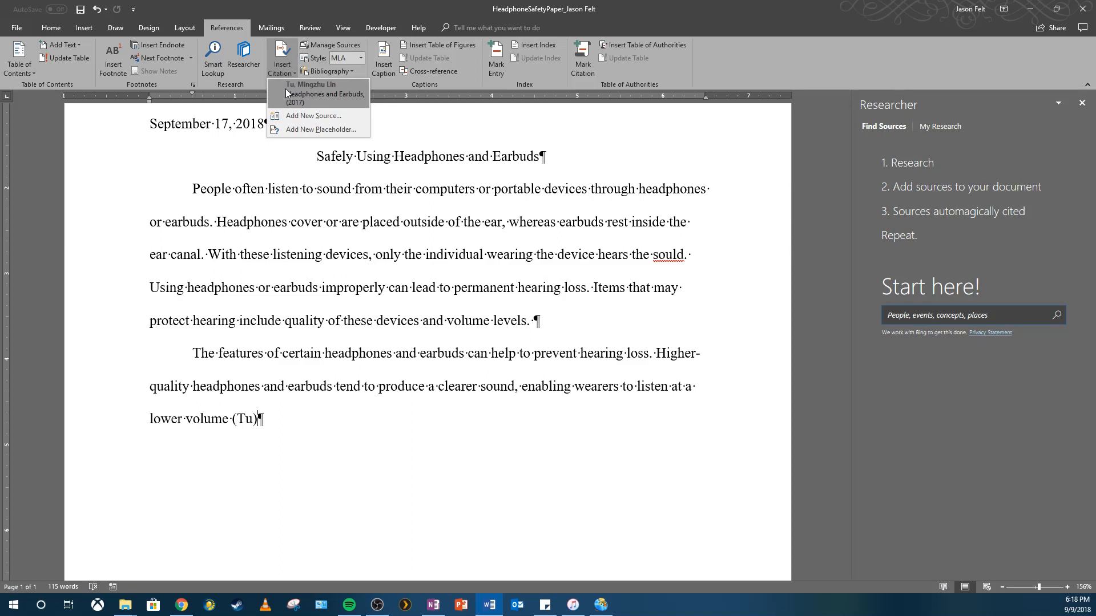
pyautogui.click(367, 4)
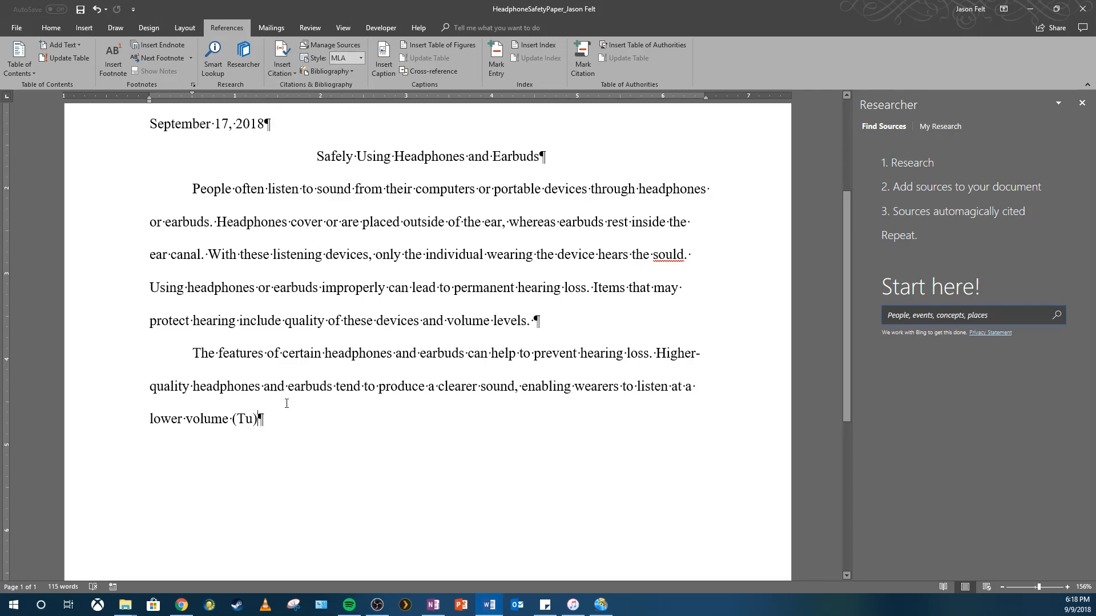
# End the cited sentence with a period and add "Properly designed headphones should have a close fit for optimal listening."
pyautogui.write('.')
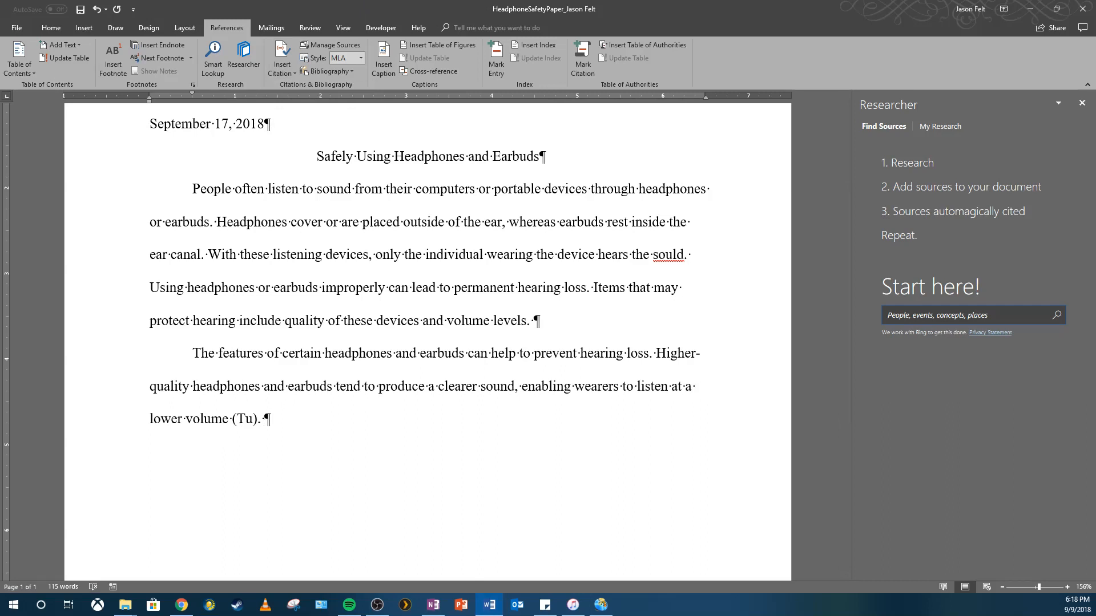
pyautogui.write(' {')
pyautogui.press('BackSpace')
pyautogui.write('Properly desg')
pyautogui.press('BackSpace')
pyautogui.write('ig')
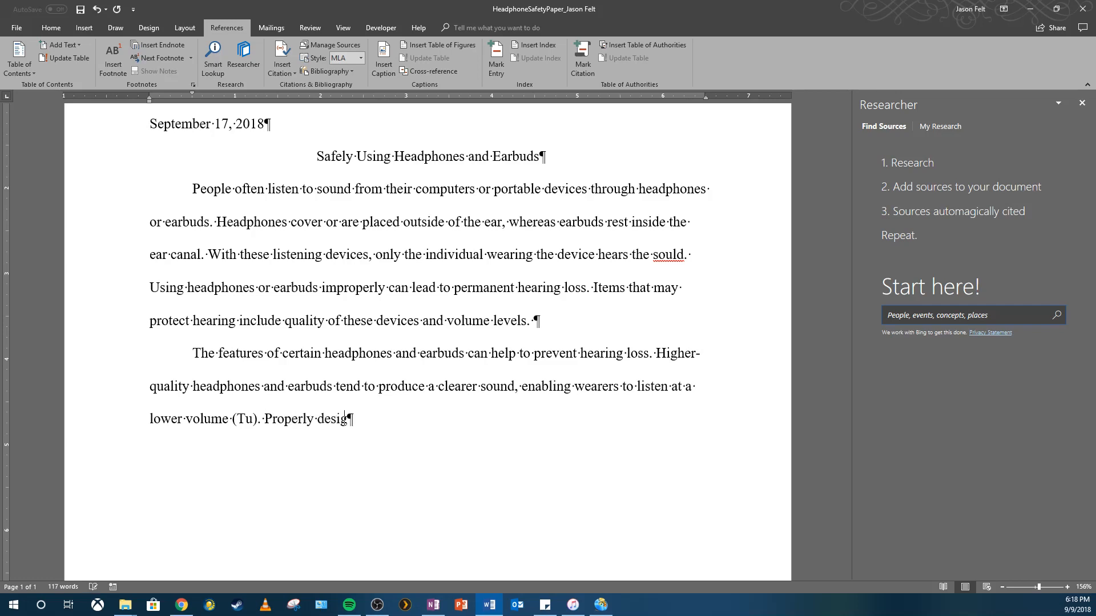
pyautogui.write('ned headphones')
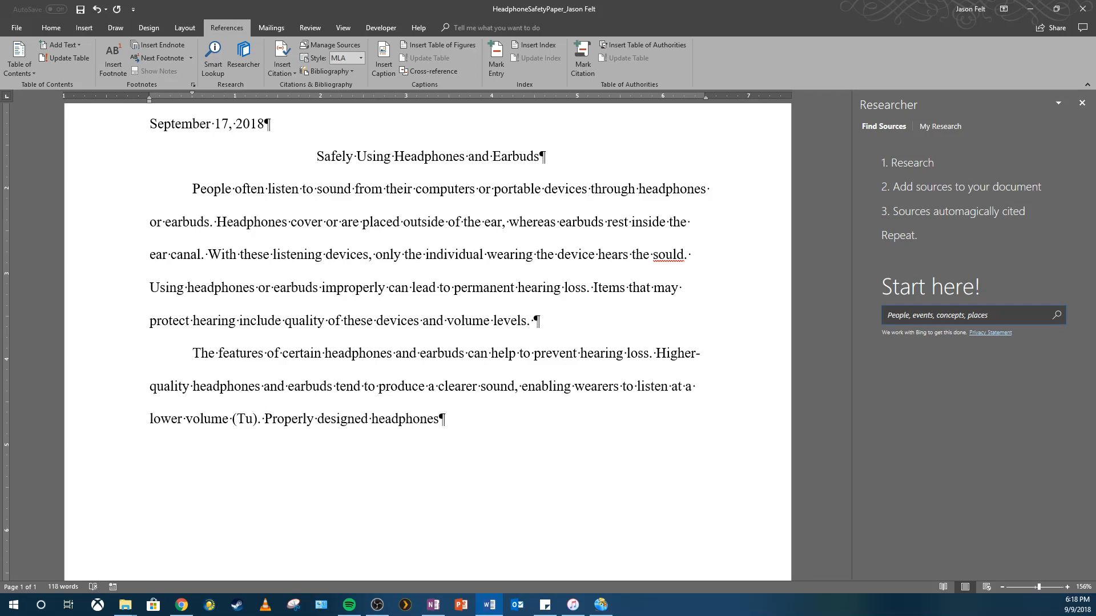
pyautogui.write(' should have a c')
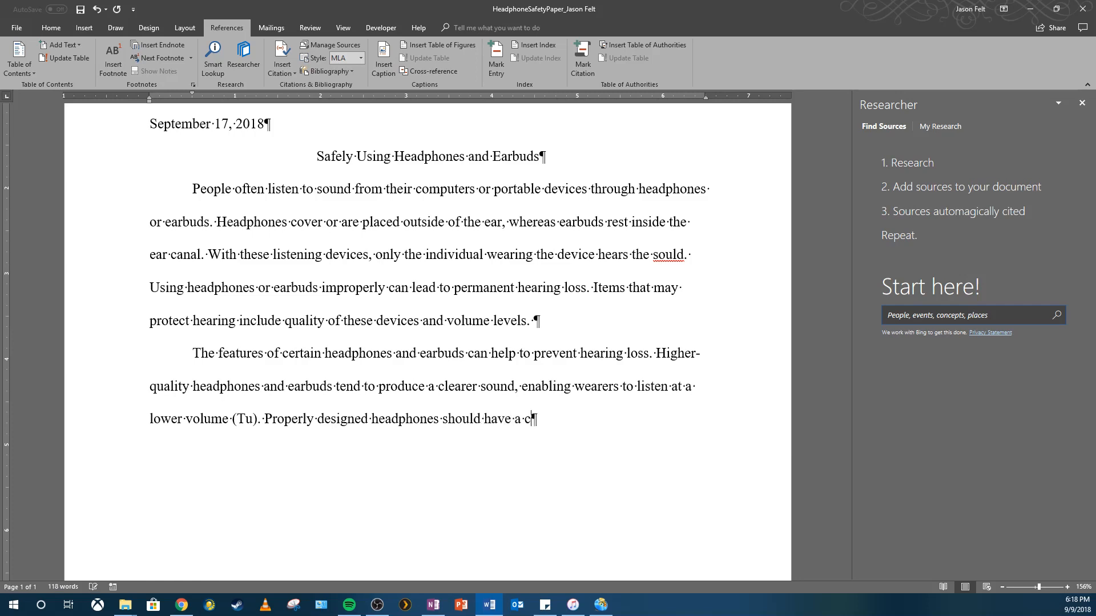
pyautogui.write('lose fit for optim')
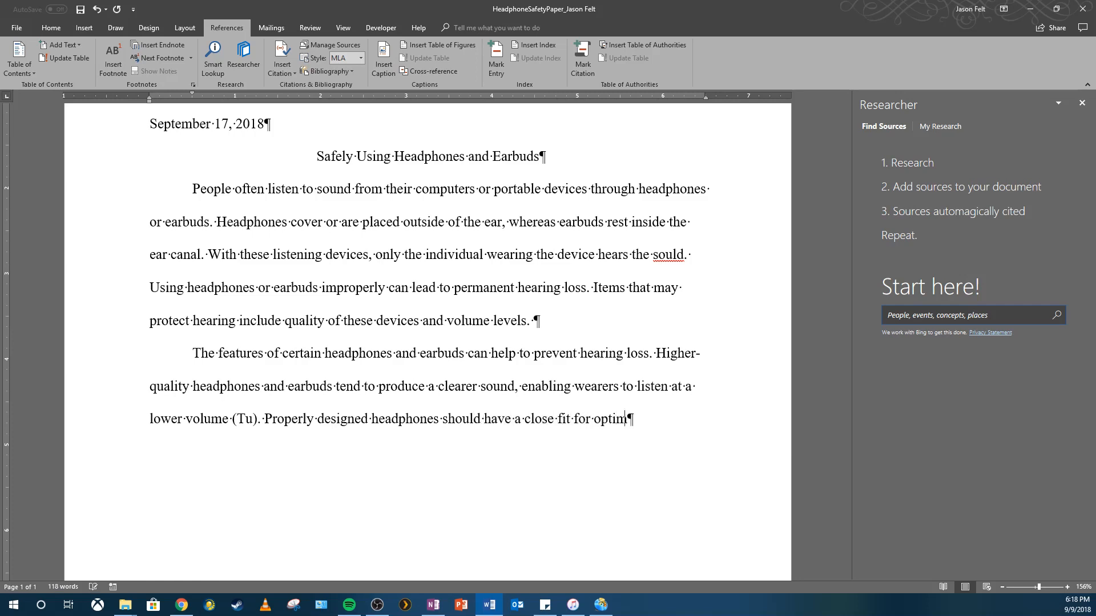
pyautogui.write('al listening. Sim')
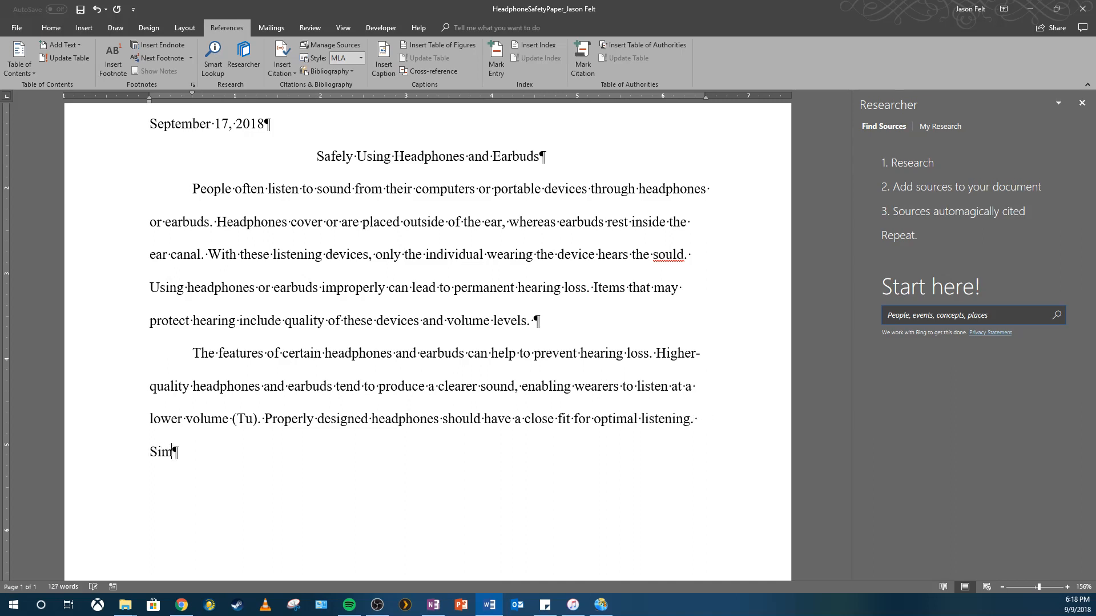
# Continue the paragraph with "Similarly, earbuds should seat tightly in the ear canal of the person wearing the device."
pyautogui.write('ilarly, earbuds should seat tightly')
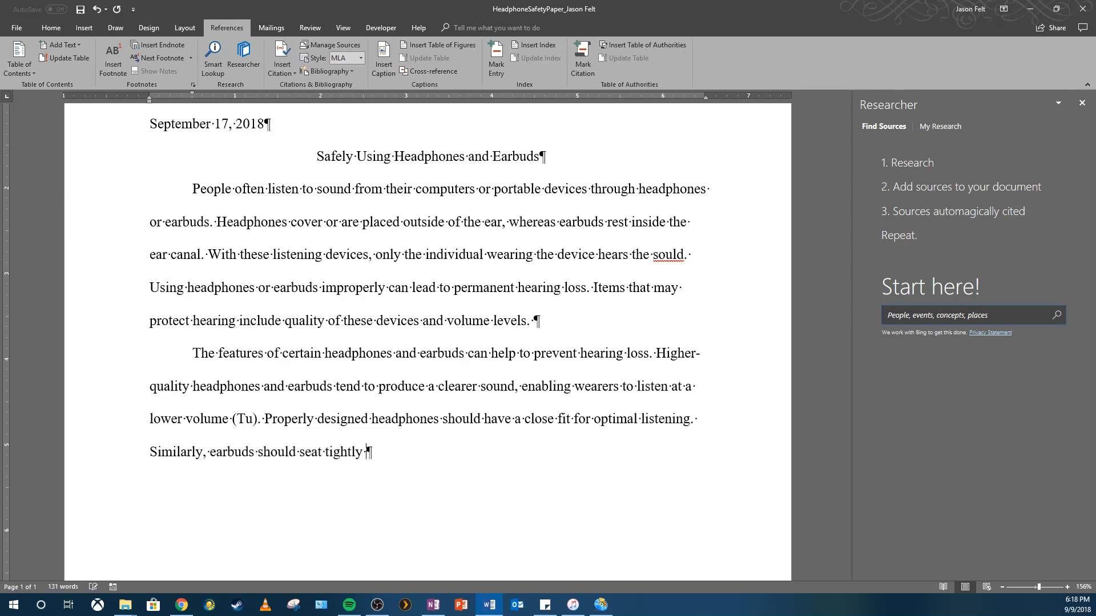
pyautogui.write(' in the ear canal of ')
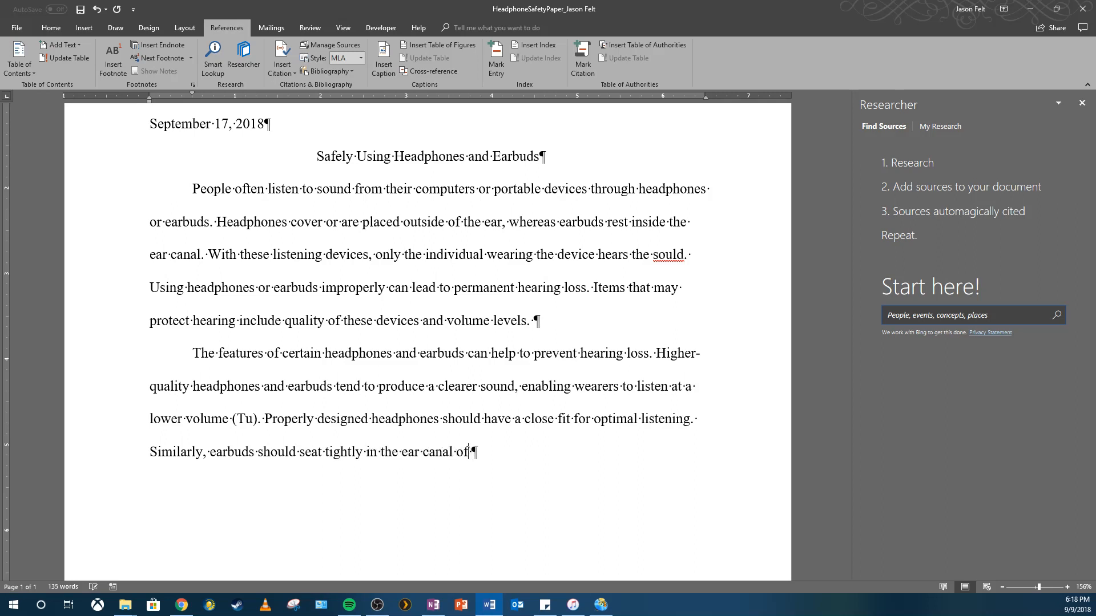
pyautogui.write('the person weari')
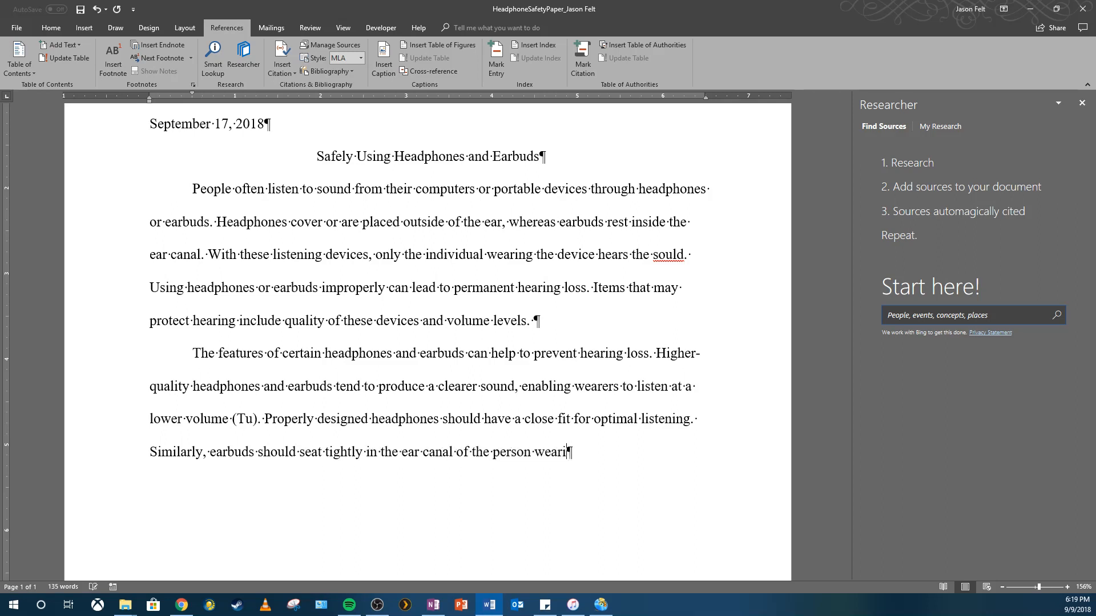
pyautogui.write('ng the device.')
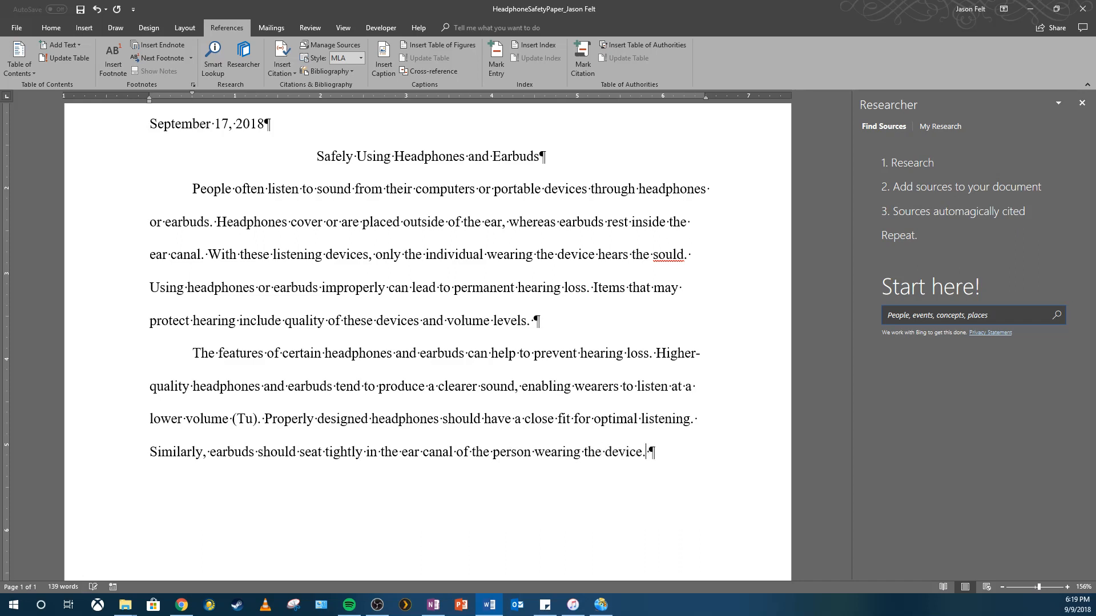
# Add the sentence "Headphones and earbuds also should include noise-cancelling technology." and save the document
pyautogui.write(' Headphones a')
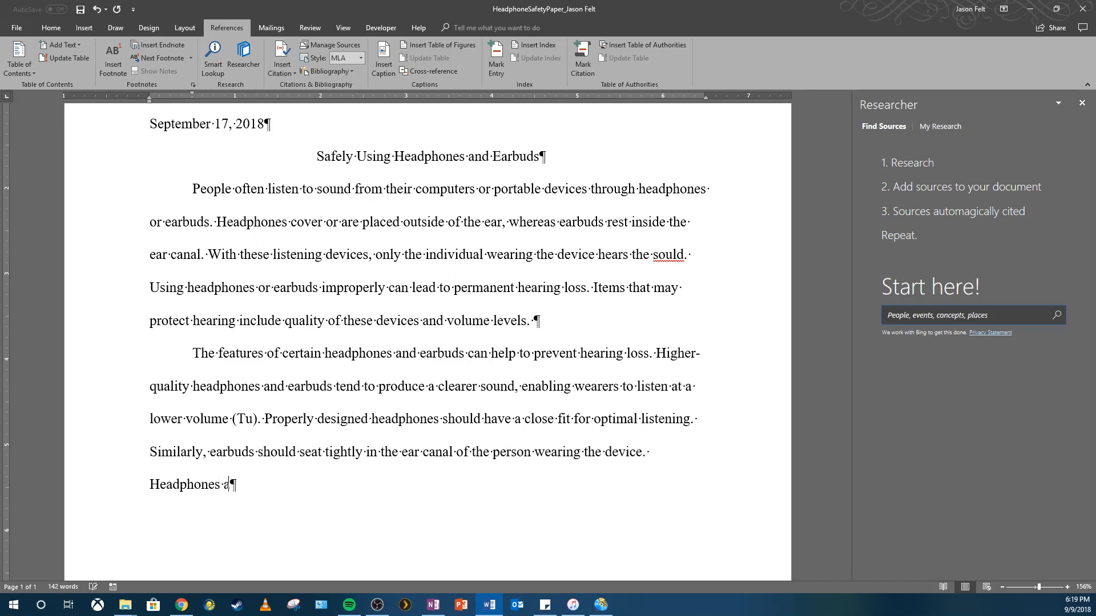
pyautogui.write('nd earbuds also ')
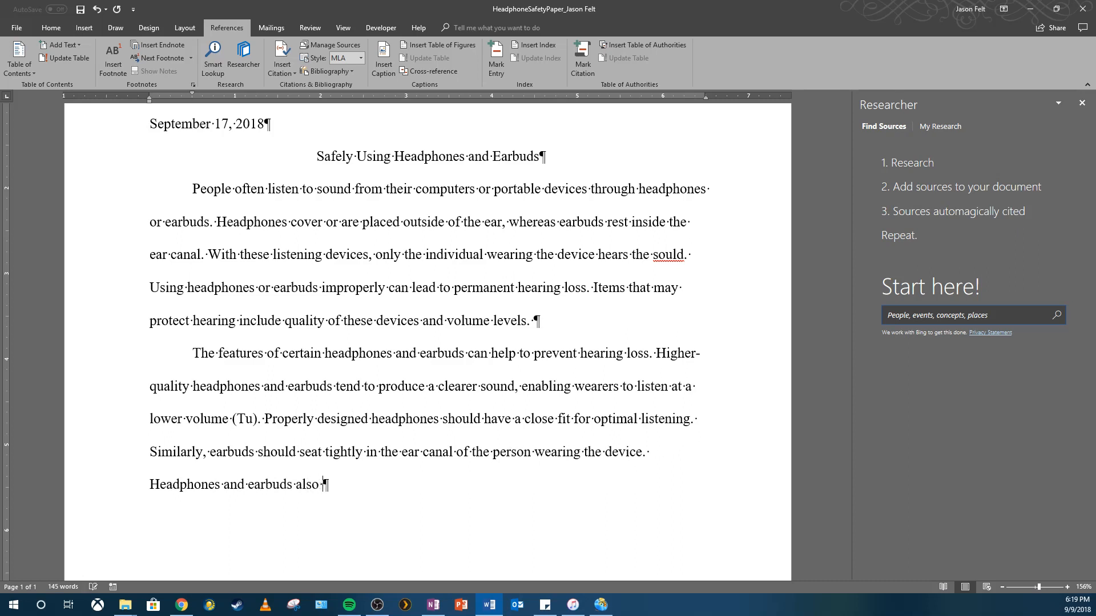
pyautogui.write('should include no')
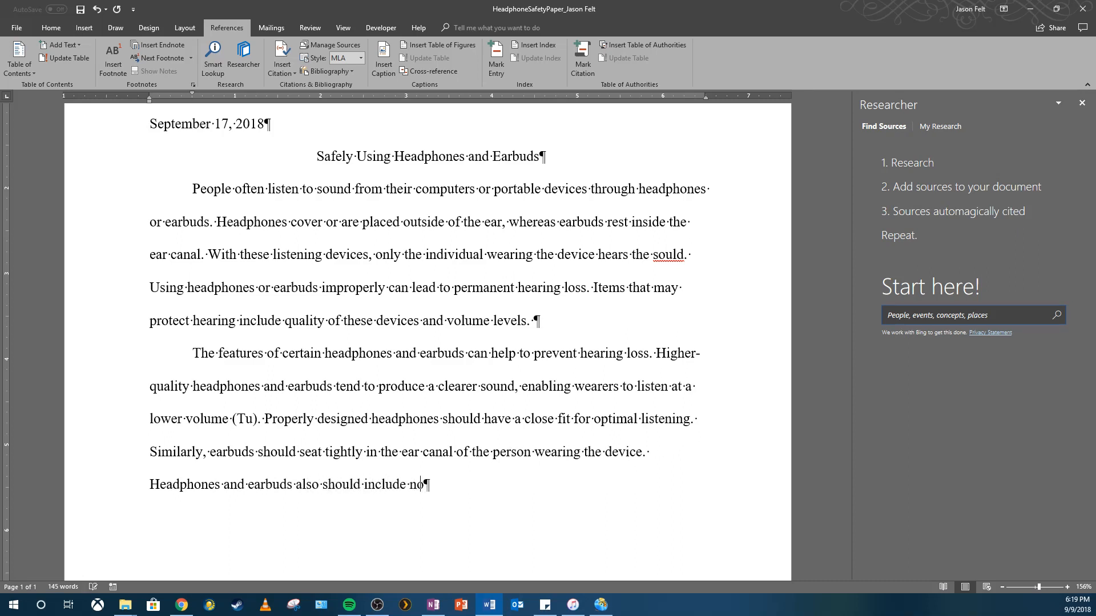
pyautogui.write('ise-cancelling technology.')
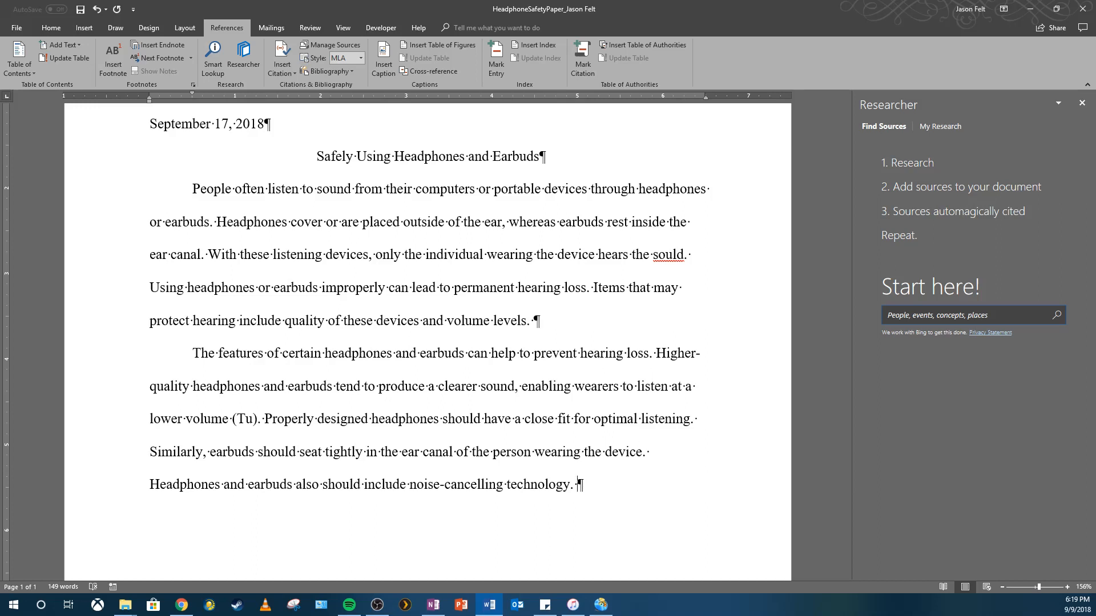
pyautogui.click(81, 9)
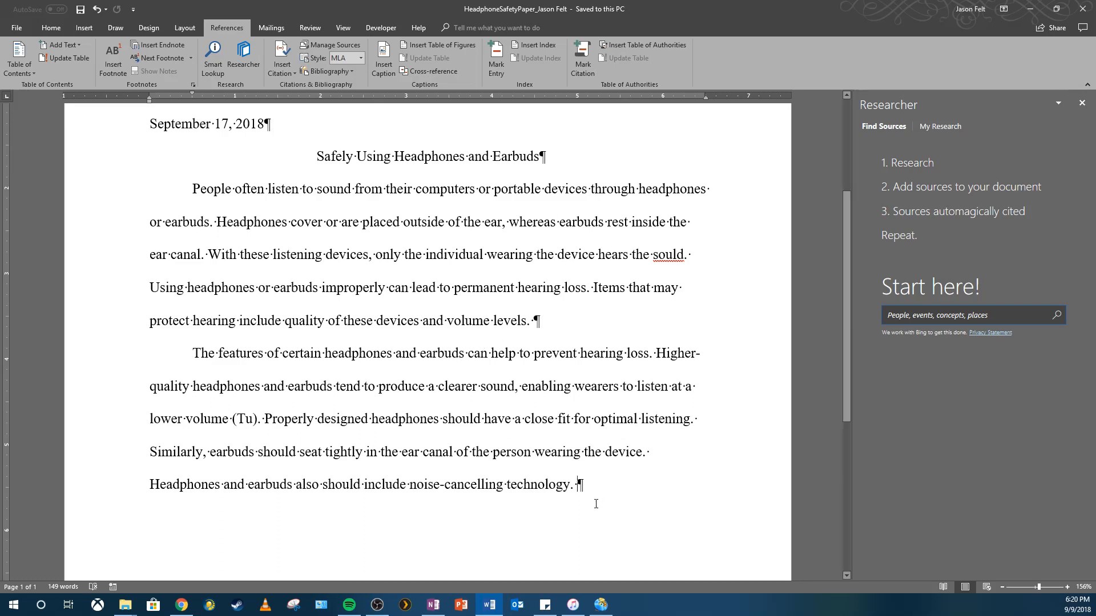
# Remove the trailing space after "noise-cancelling technology." and insert a footnote directly after the period
pyautogui.press('Left')
pyautogui.press('BackSpace')
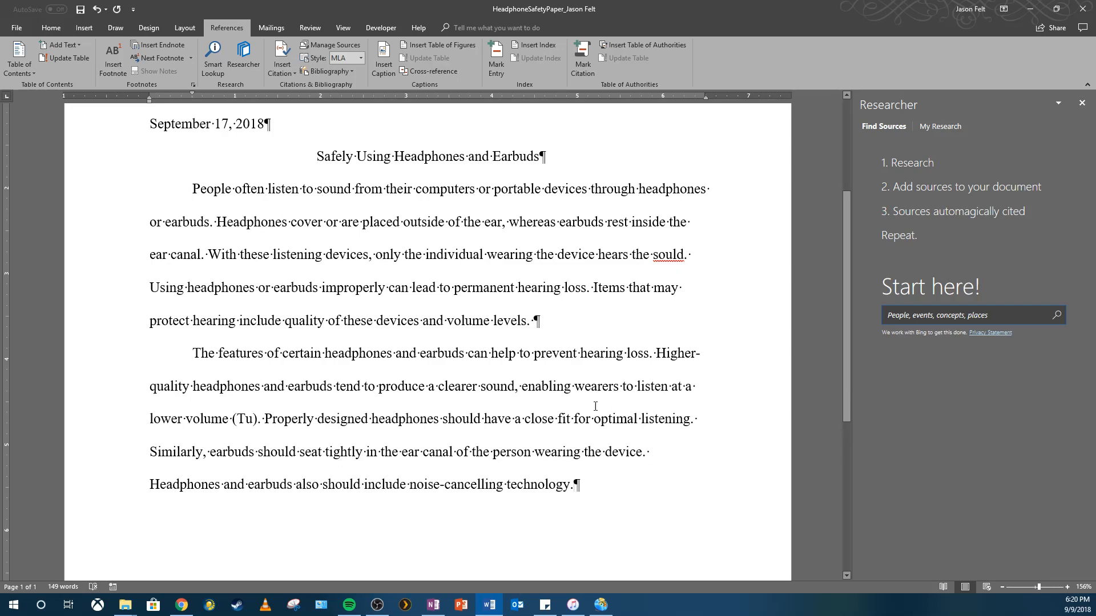
pyautogui.click(108, 74)
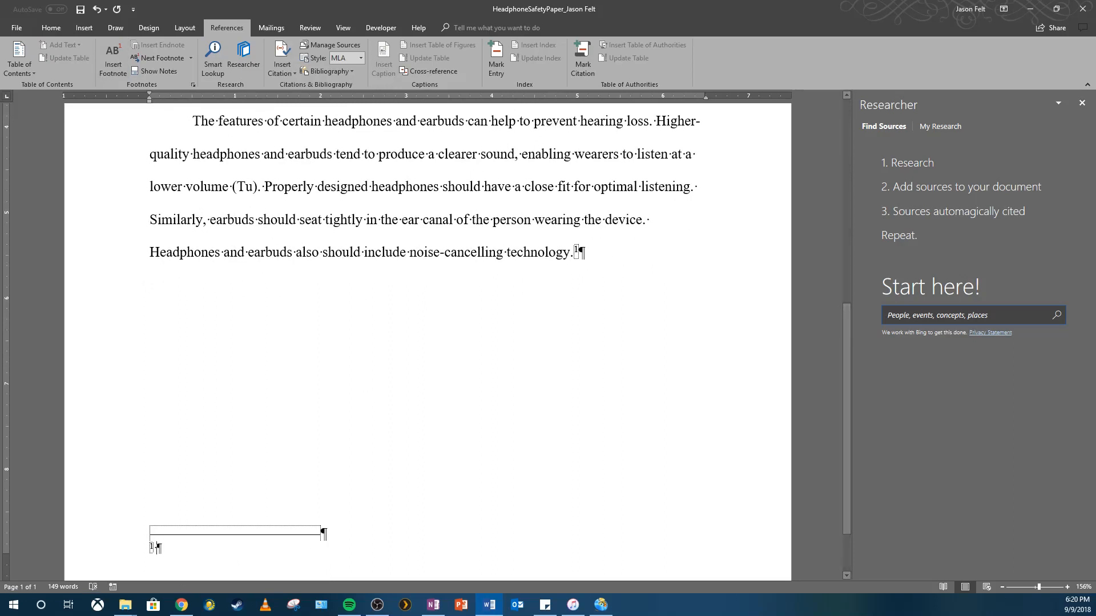
# Start the footnote with the two authors' surnames and "state that effective noise-cancelling technology reduces the interference of sounds from the surrounding"
pyautogui.write('Gupta and PAd')
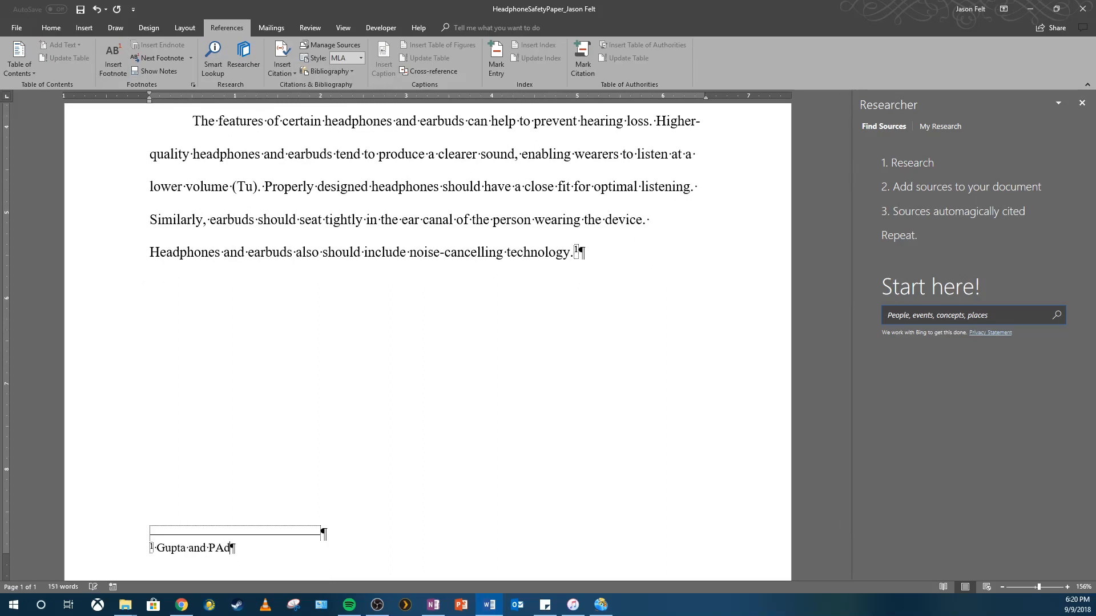
pyautogui.press('BackSpace')
pyautogui.write('adro state that effec')
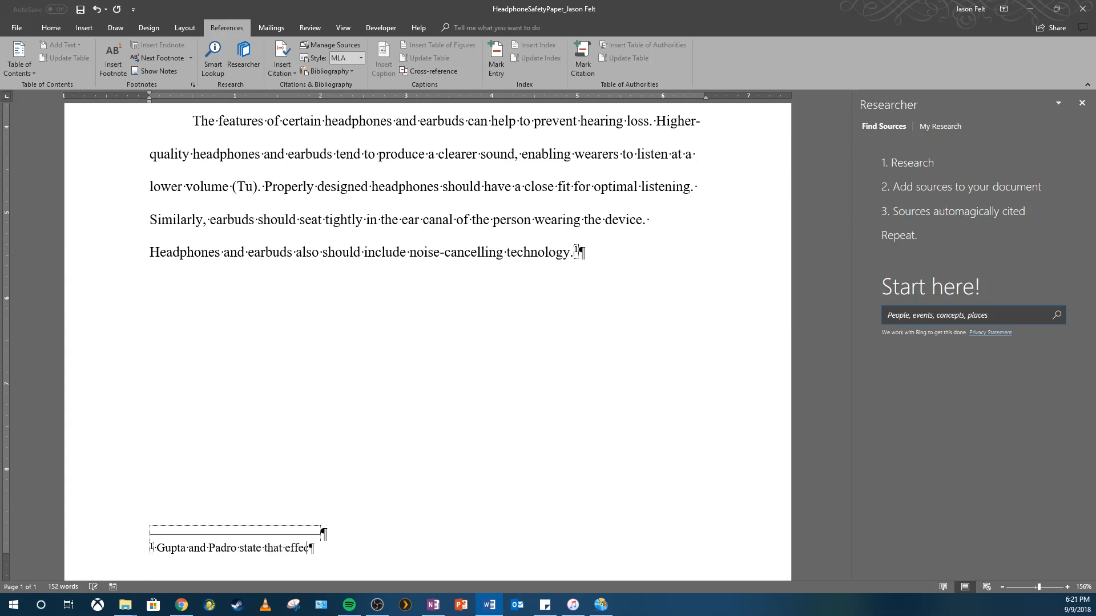
pyautogui.write('tive noise-cancelling technology res')
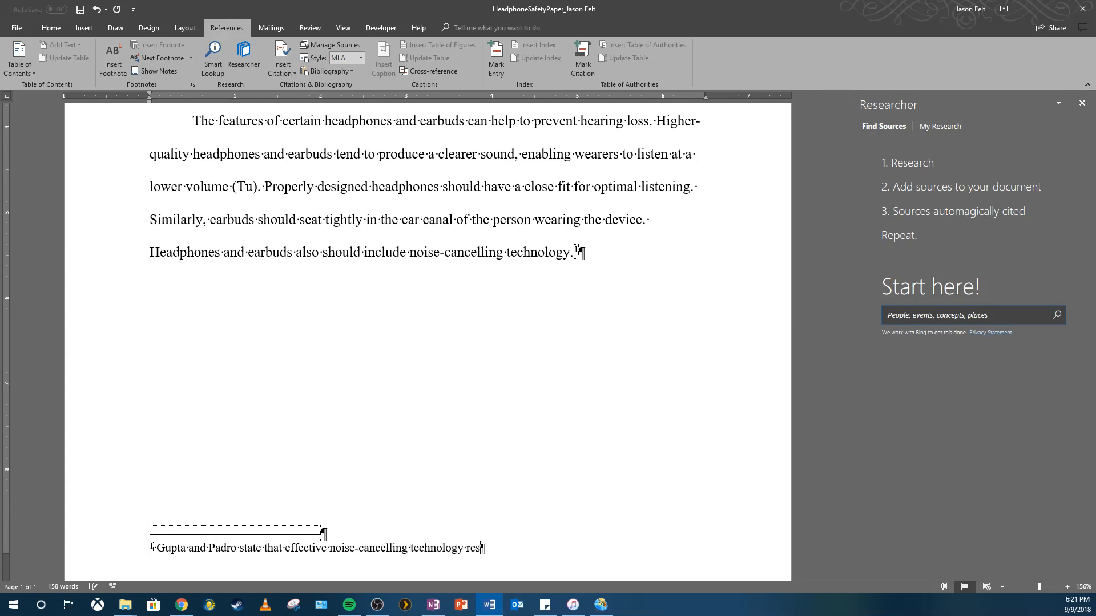
pyautogui.press('BackSpace')
pyautogui.write('duces the interference of')
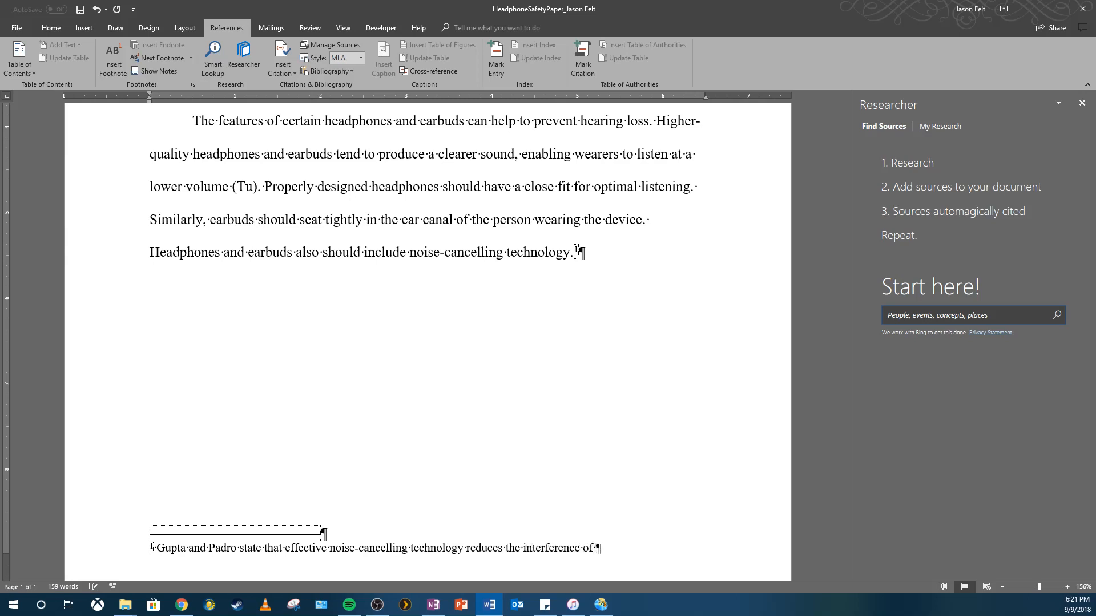
pyautogui.write(' sounds from the surrounding ')
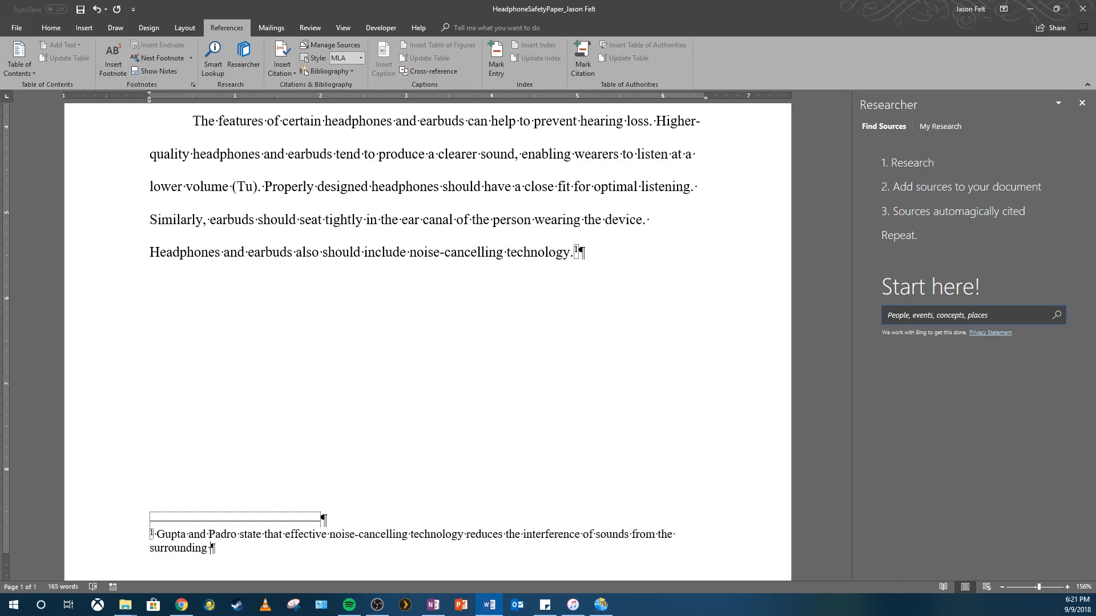
# Complete the footnote sentence with "environment, reducing the volume level required by headphones and earbuds"
pyautogui.write('environment, reducing the vulner')
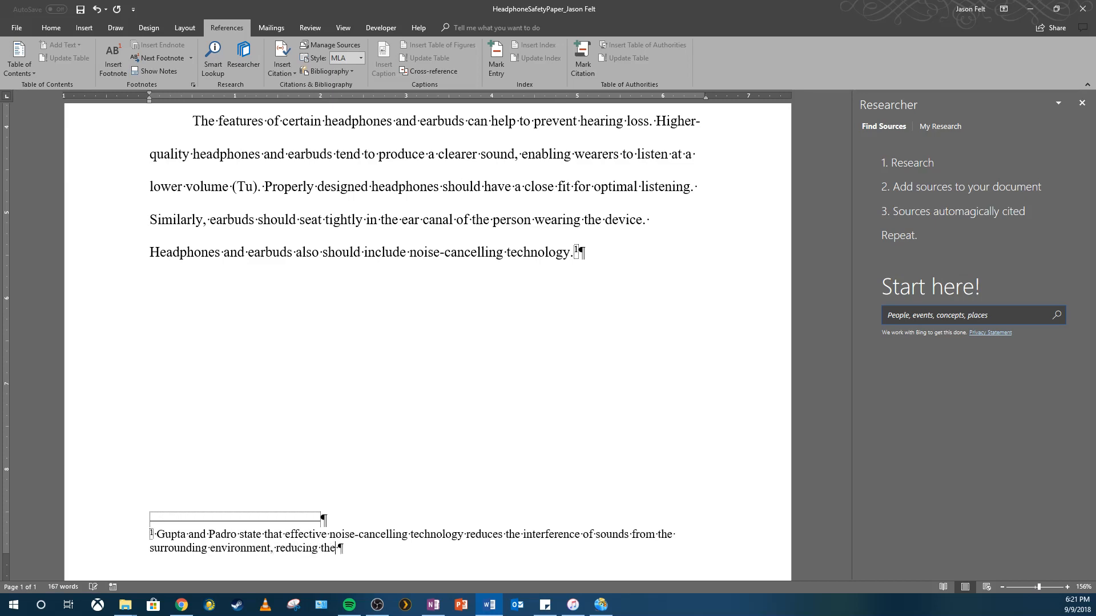
pyautogui.press('BackSpace')
pyautogui.press('BackSpace')
pyautogui.press('BackSpace')
pyautogui.press('BackSpace')
pyautogui.press('BackSpace')
pyautogui.write('olume level required by headp')
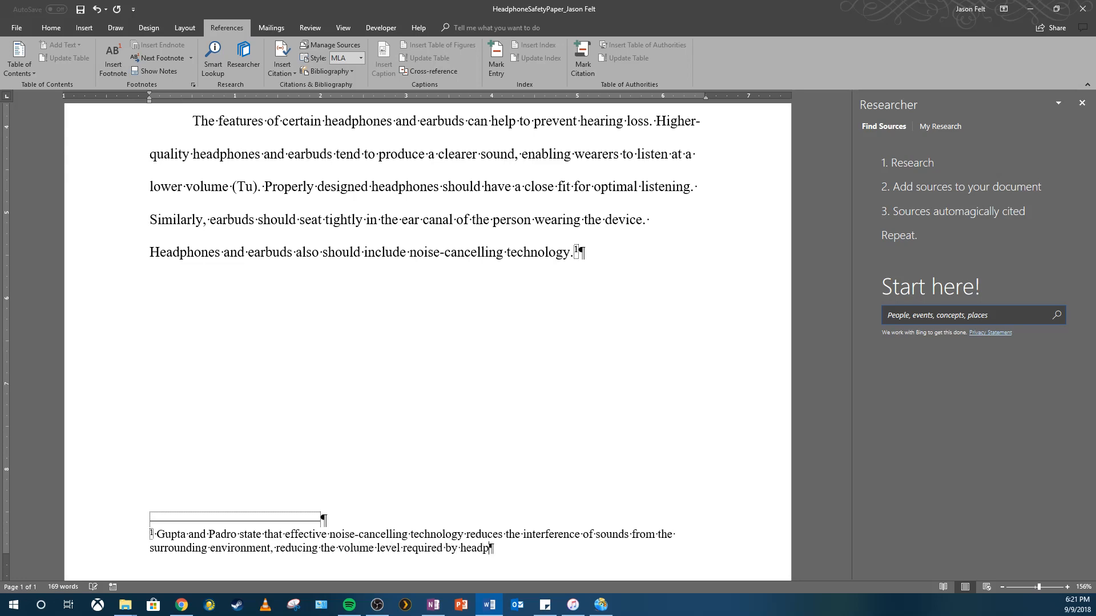
pyautogui.write('hones and earbuds')
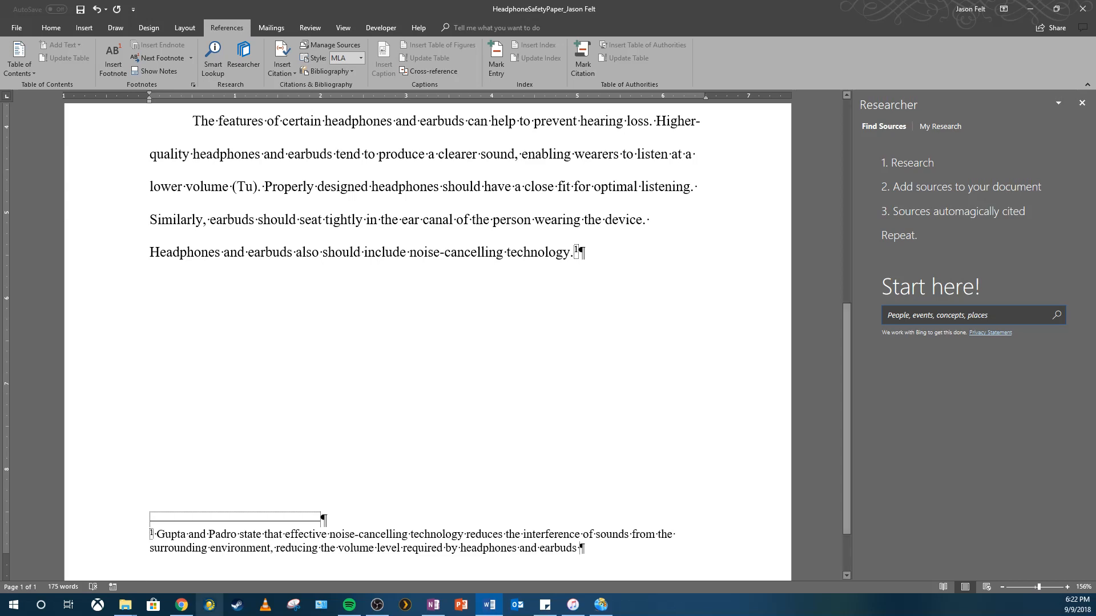
# Insert a citation placeholder at the end of the footnote text, named with the first author's surname
pyautogui.click(293, 71)
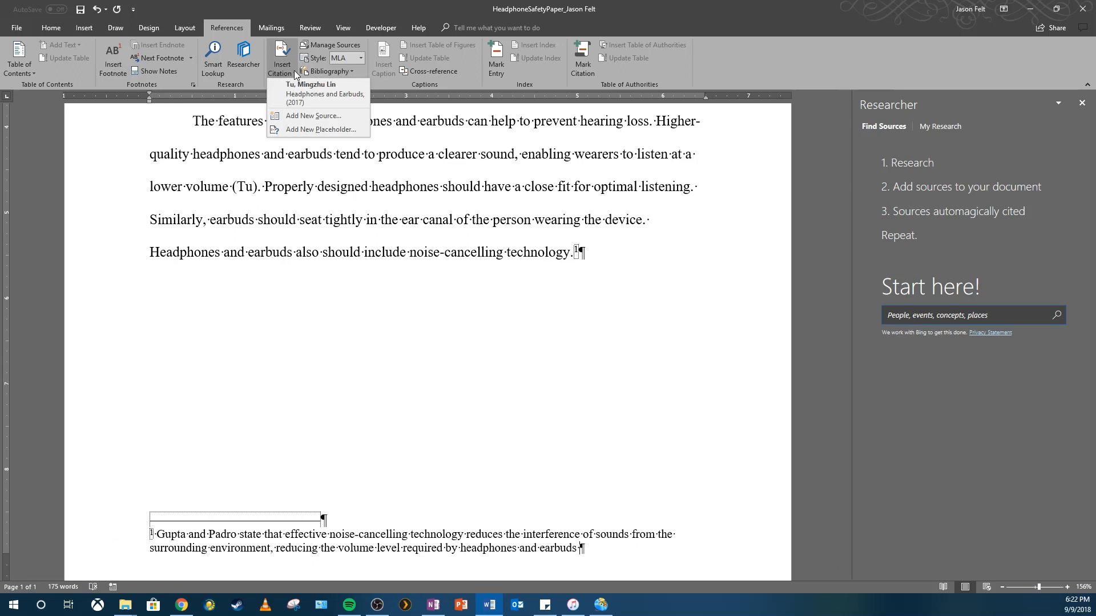
pyautogui.click(297, 130)
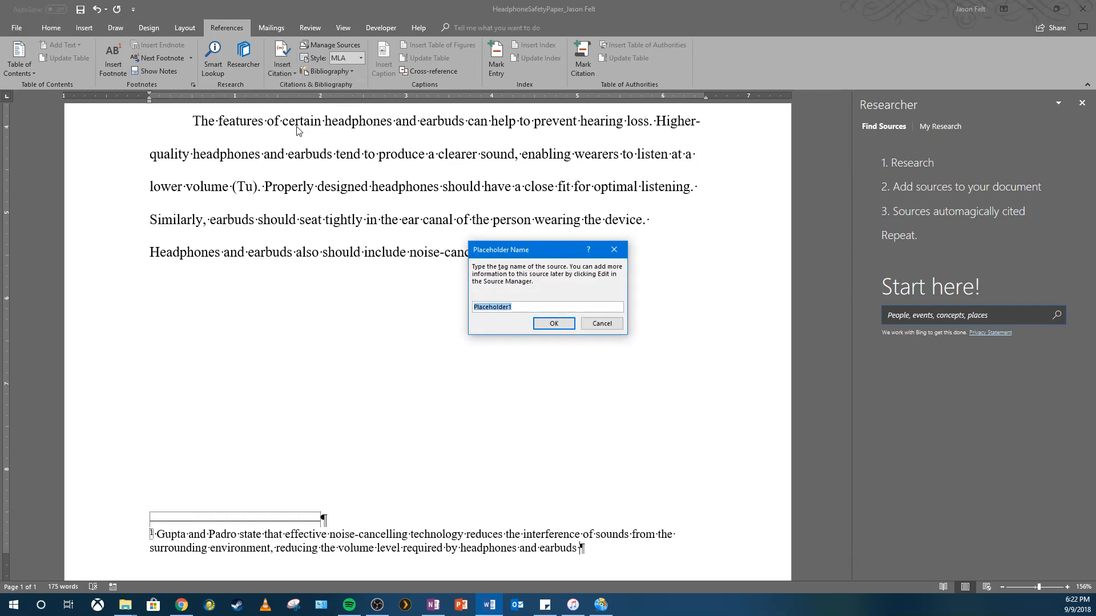
pyautogui.write('Gupta')
pyautogui.click(553, 323)
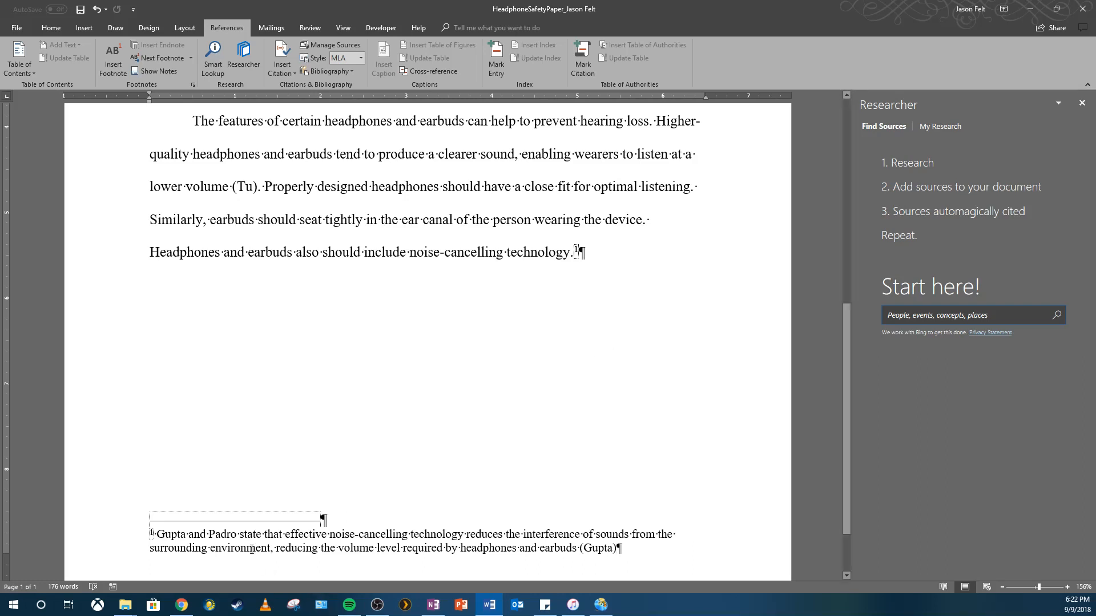
# Modify the Footnote Text style to use a 12-point font and double line spacing
pyautogui.rightClick(214, 535)
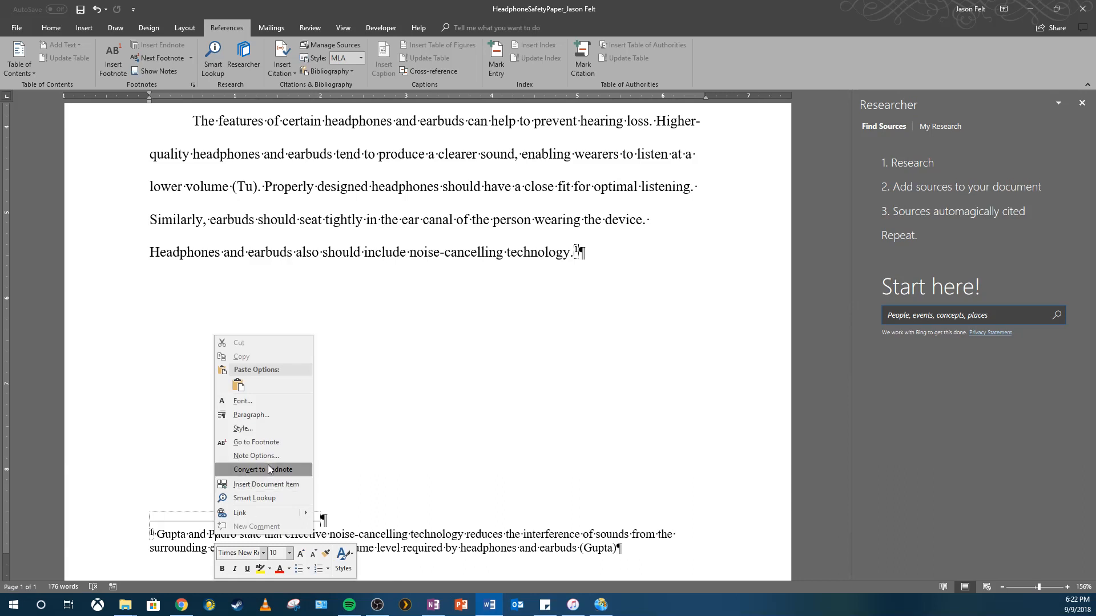
pyautogui.click(269, 429)
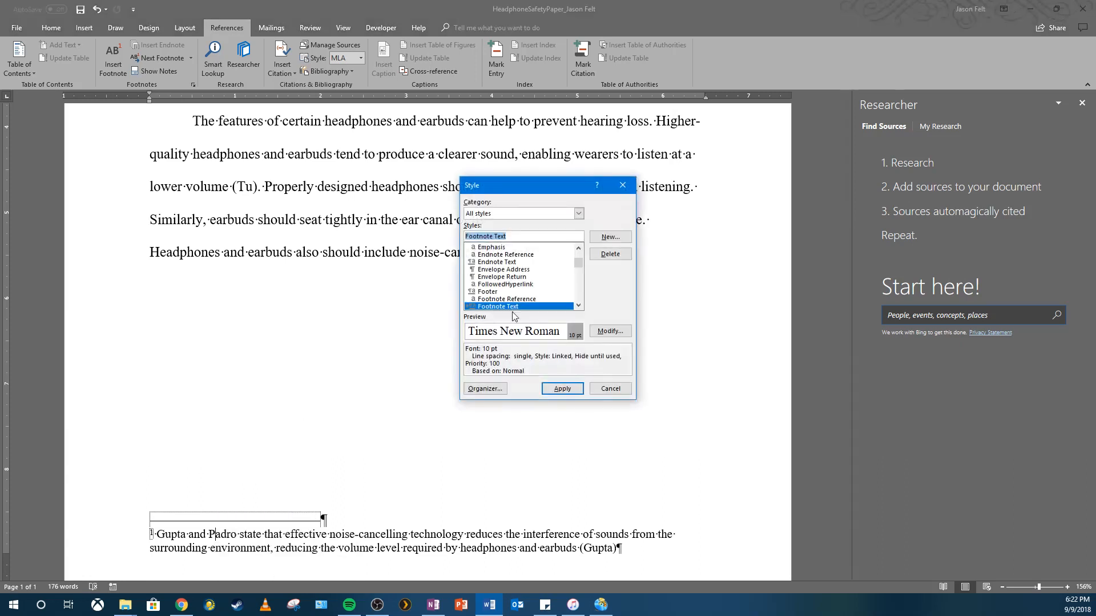
pyautogui.click(601, 332)
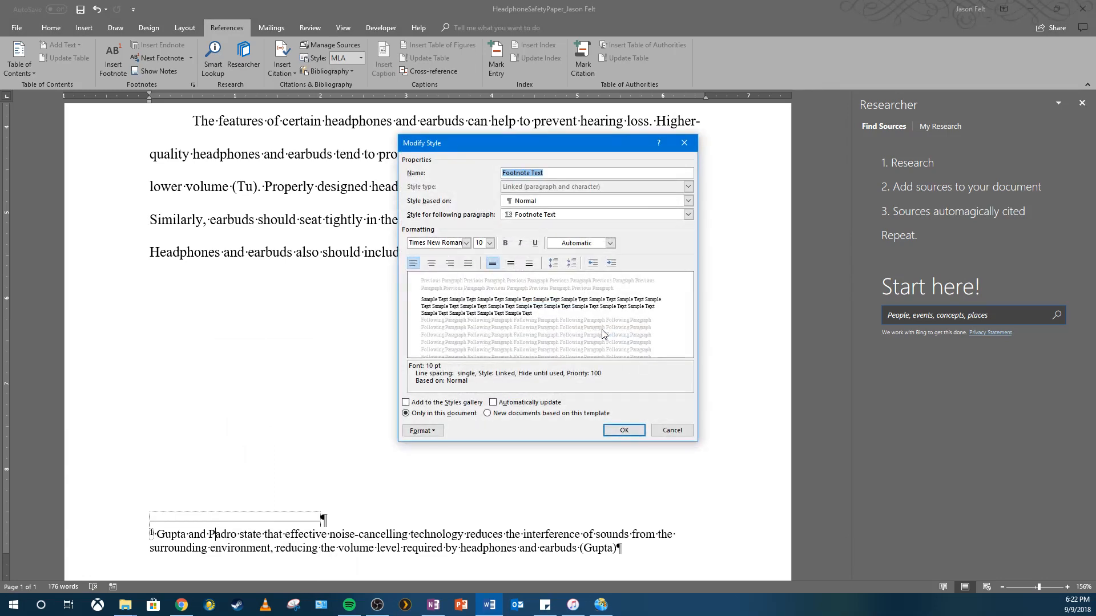
pyautogui.click(490, 244)
pyautogui.click(481, 284)
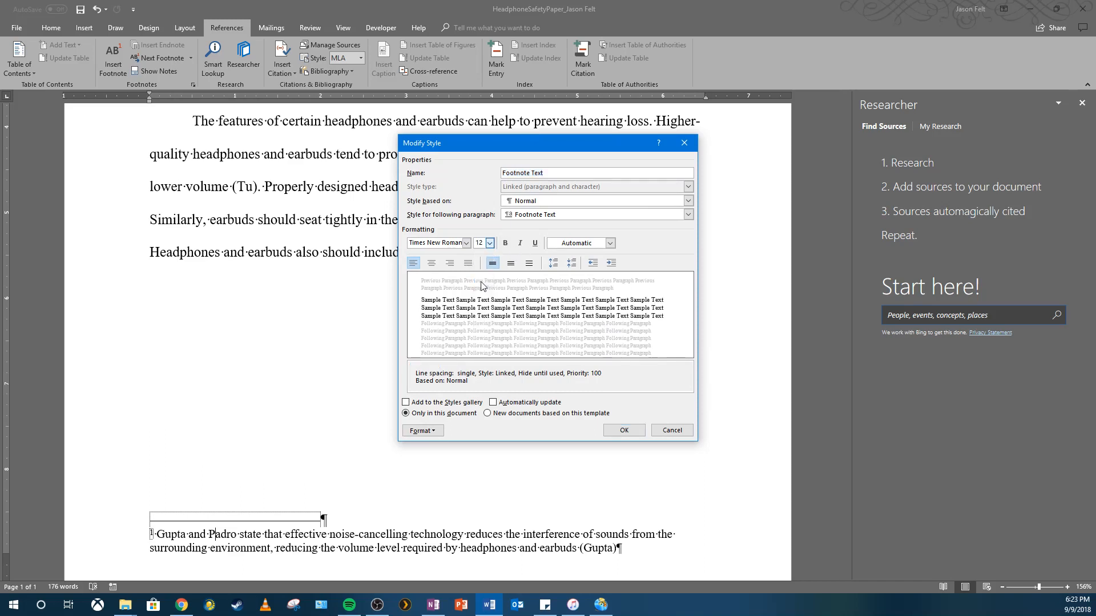
pyautogui.click(530, 264)
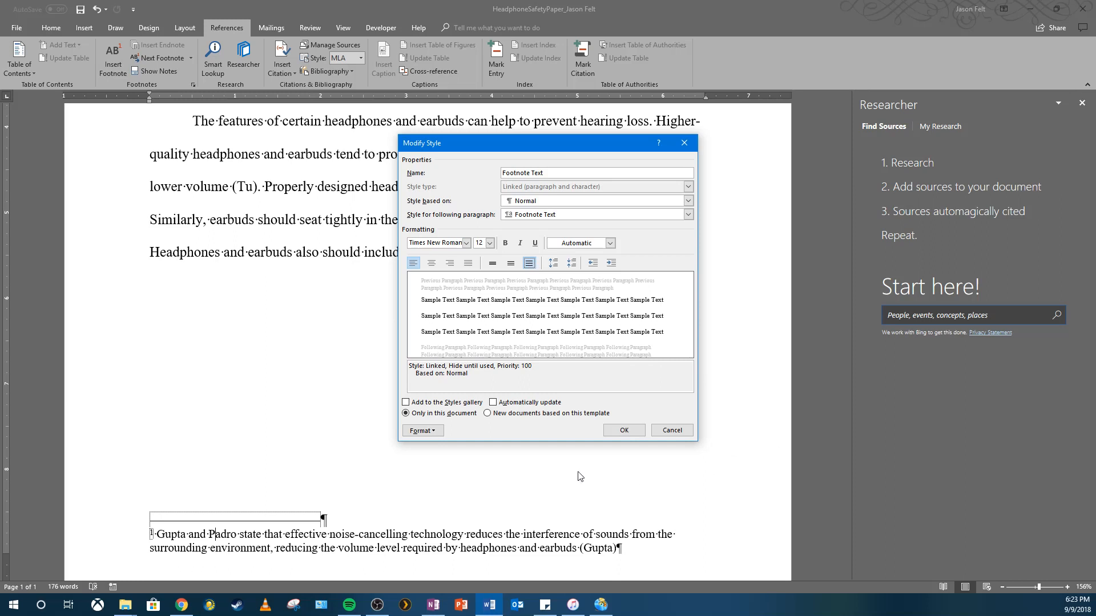
# Add a 0.5" first-line indent to the Footnote Text style and apply the style to the footnote
pyautogui.click(422, 431)
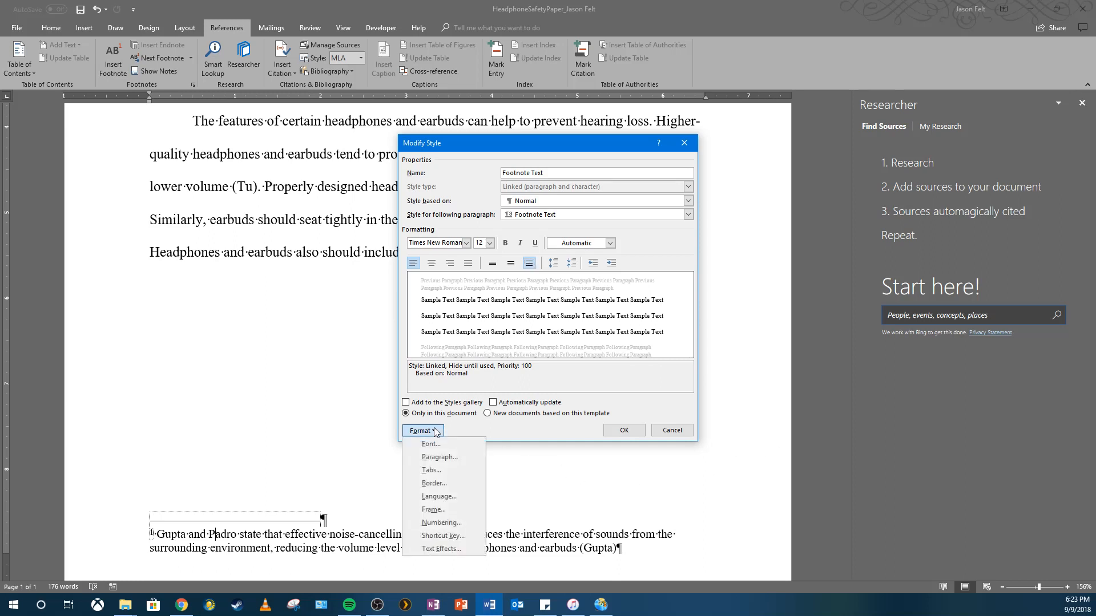
pyautogui.click(435, 457)
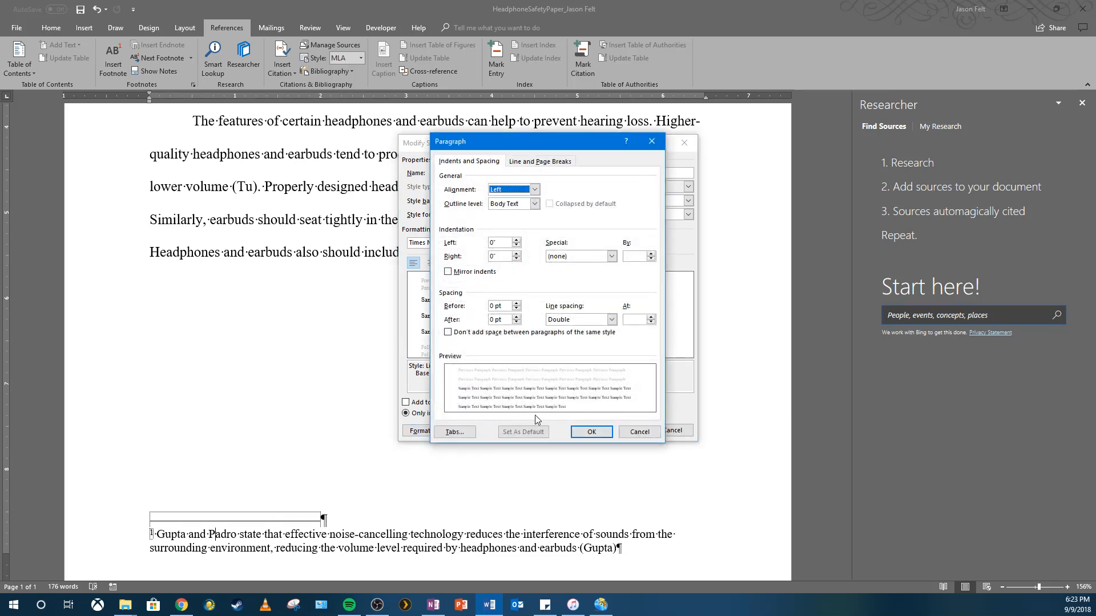
pyautogui.click(612, 257)
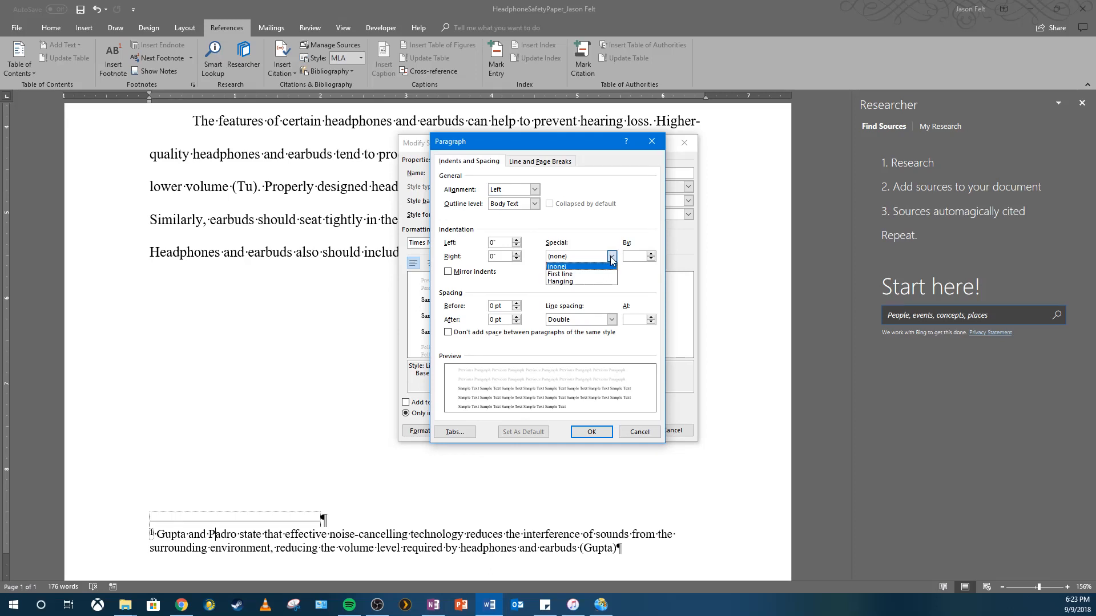
pyautogui.click(606, 274)
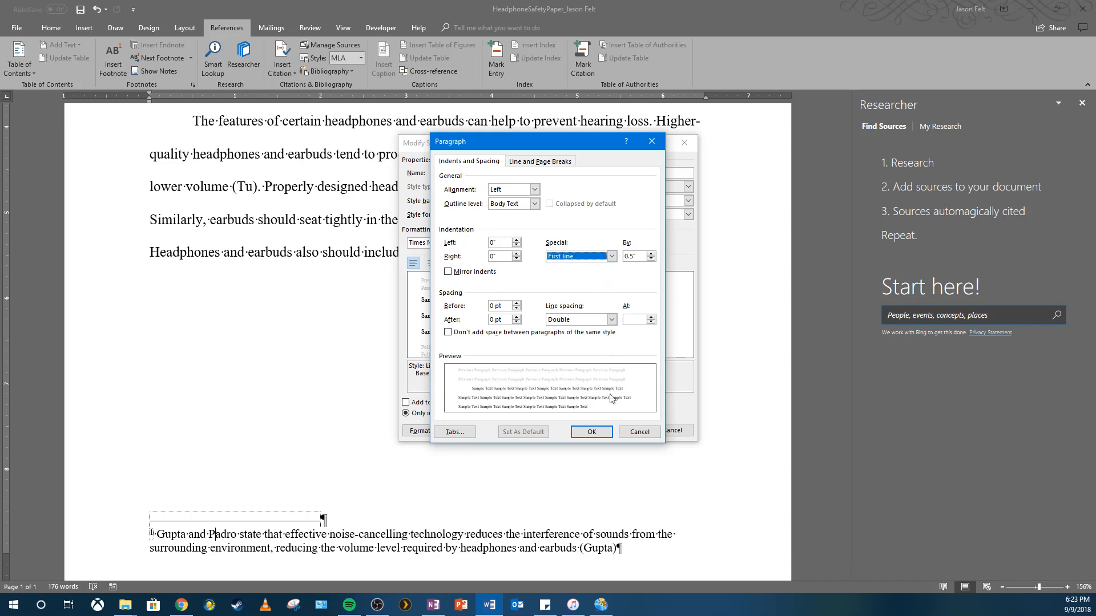
pyautogui.click(591, 432)
pyautogui.click(621, 434)
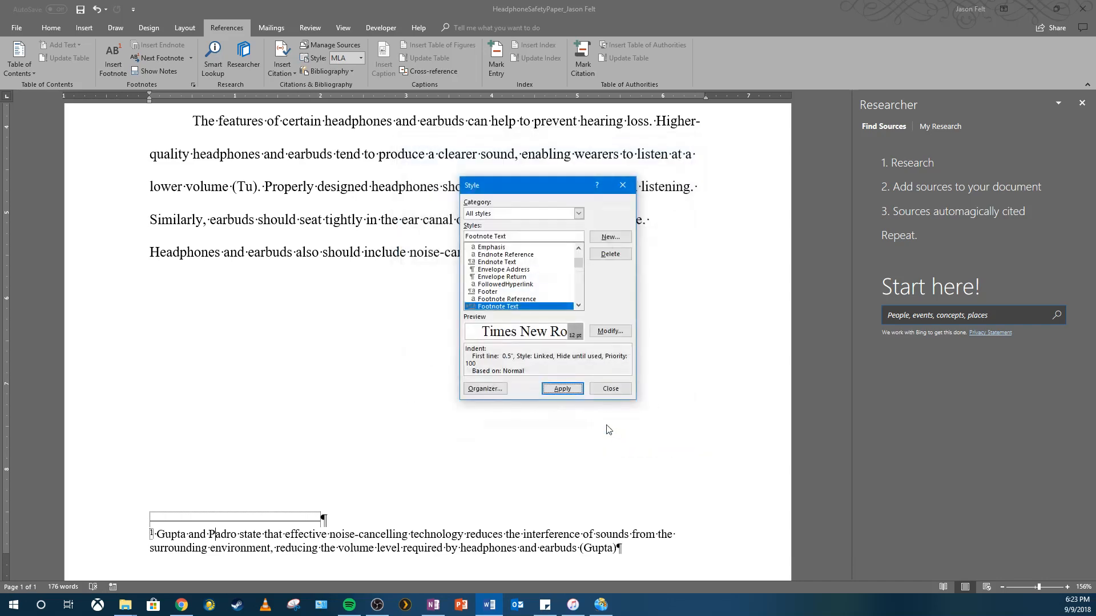
pyautogui.click(570, 390)
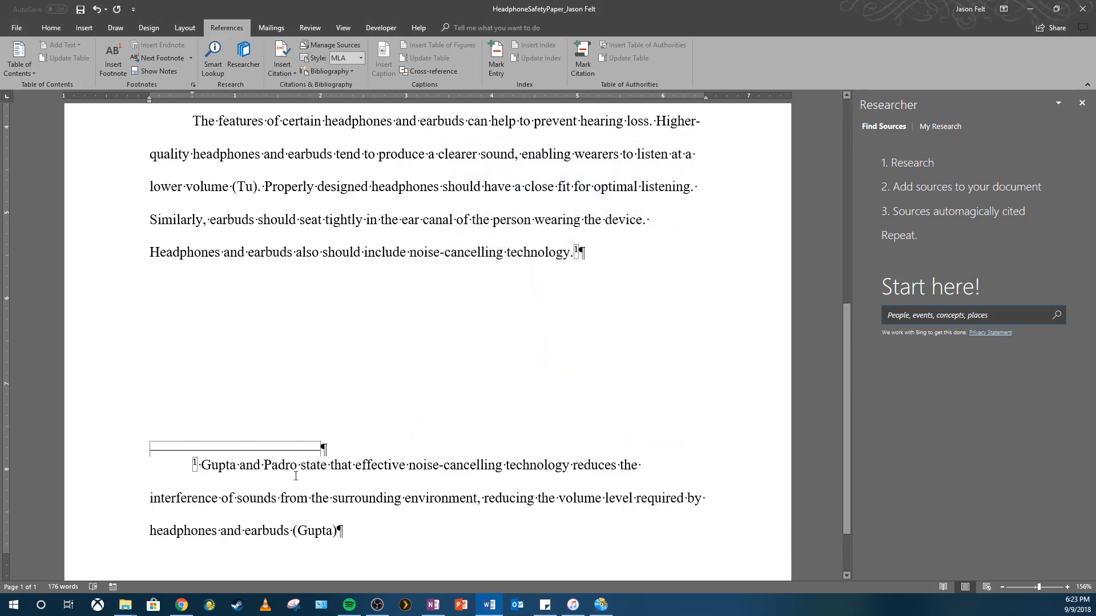
# Open the source behind the footnote's citation placeholder for editing and set its type to Book
pyautogui.scroll(-2, 257, 457)
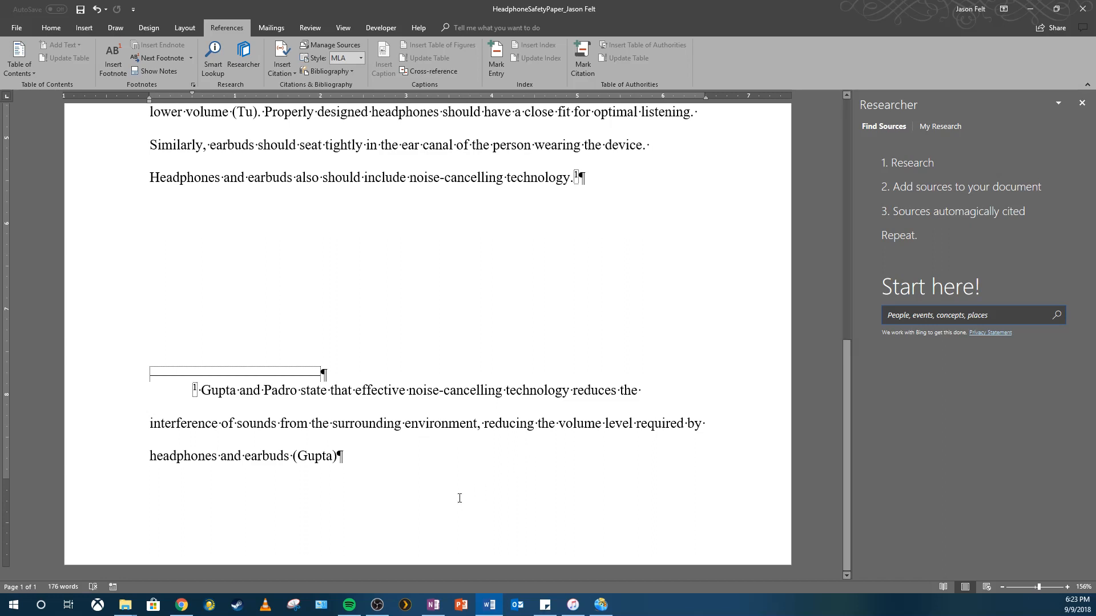
pyautogui.click(327, 460)
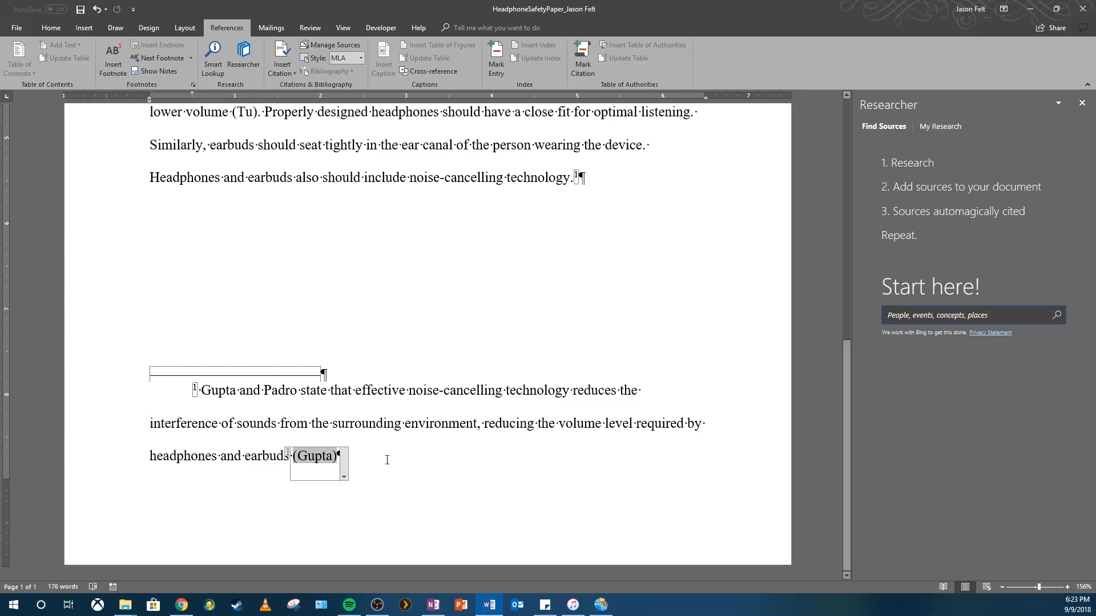
pyautogui.click(344, 476)
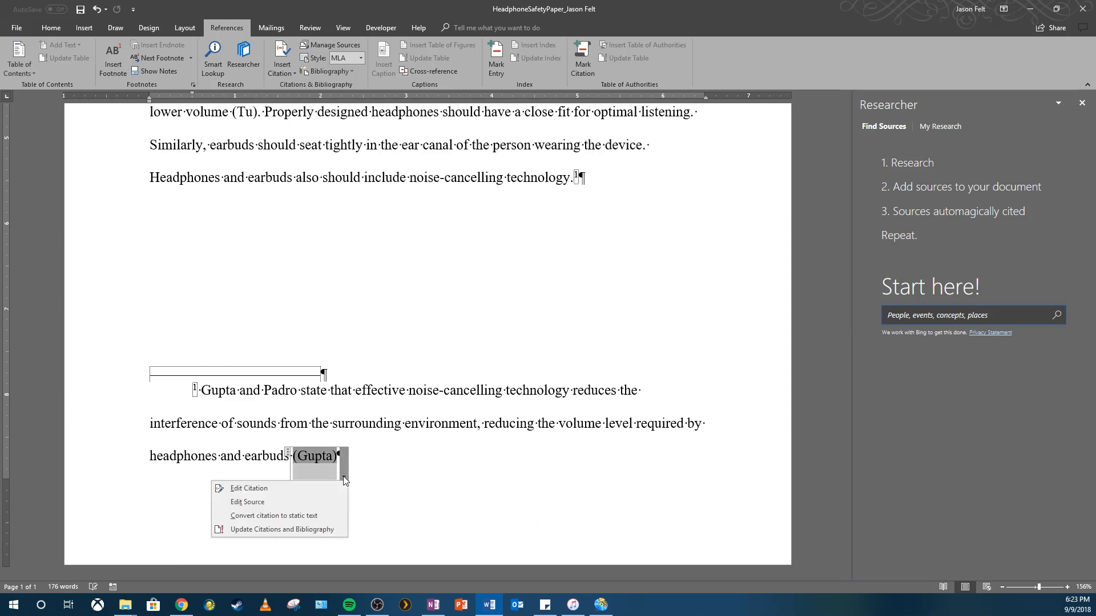
pyautogui.click(322, 489)
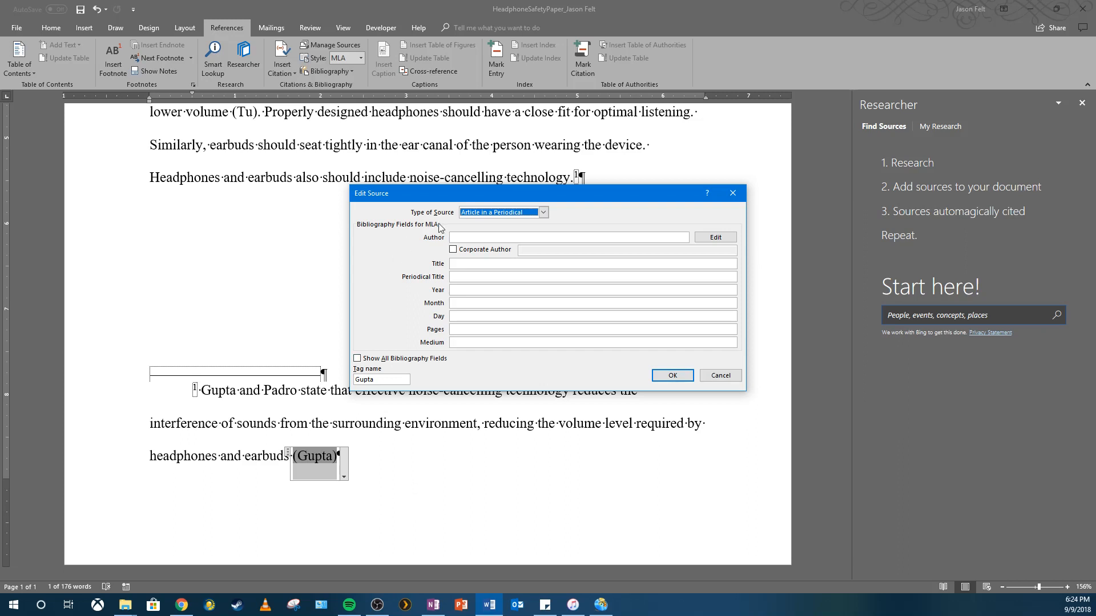
pyautogui.click(543, 212)
pyautogui.click(490, 223)
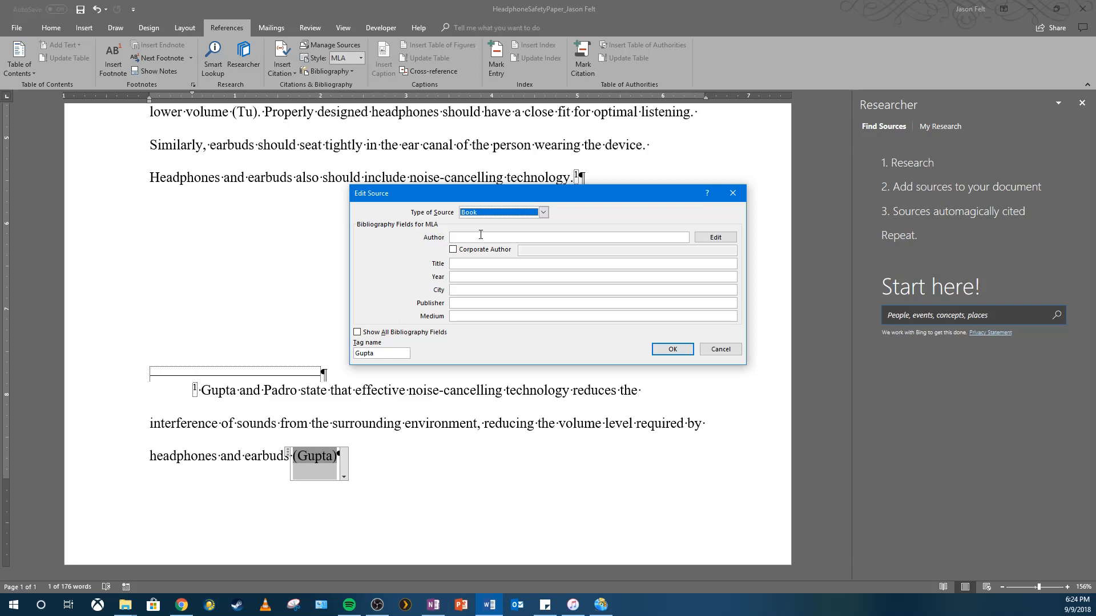
# Add the book's first author to the source's name list with last, first and middle names
pyautogui.click(712, 238)
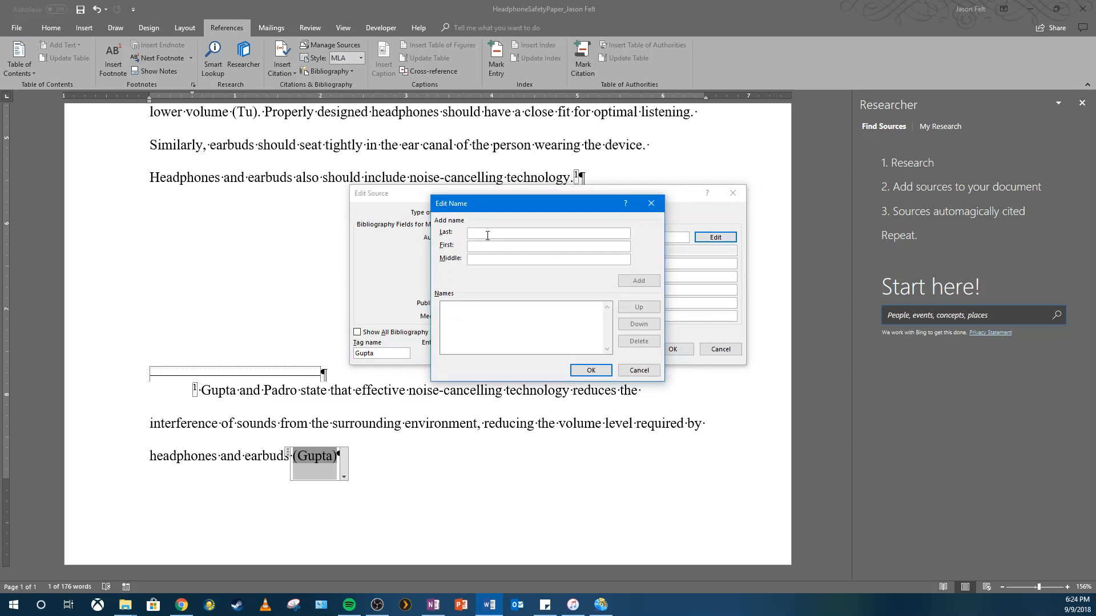
pyautogui.write('Gupta')
pyautogui.write('Elena ')
pyautogui.write('Mai')
pyautogui.write('a')
pyautogui.click(645, 283)
# Add the second author's last, first and middle names and accept the author list
pyautogui.click(532, 234)
pyautogui.write('Padro')
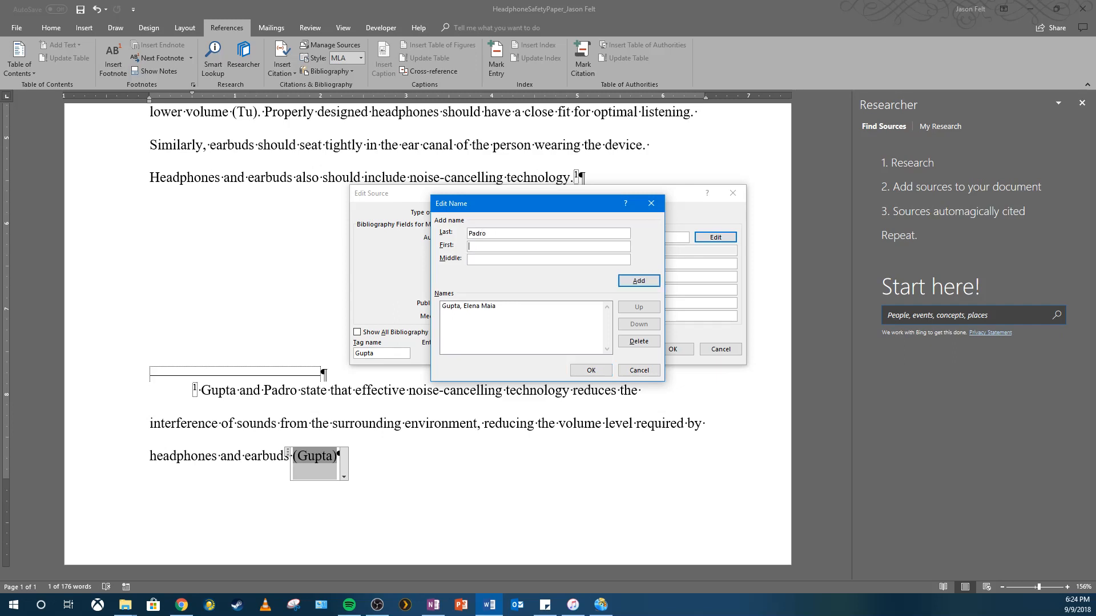
pyautogui.write('Alde')
pyautogui.press('BackSpace')
pyautogui.press('BackSpace')
pyautogui.write('elbertLu')
pyautogui.click(657, 282)
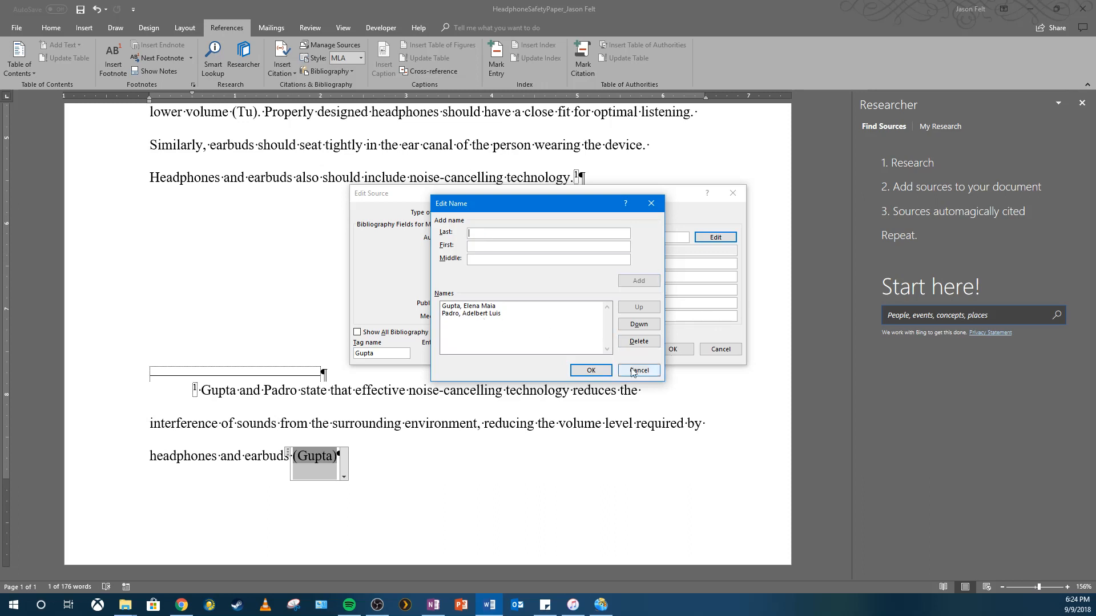
pyautogui.click(585, 371)
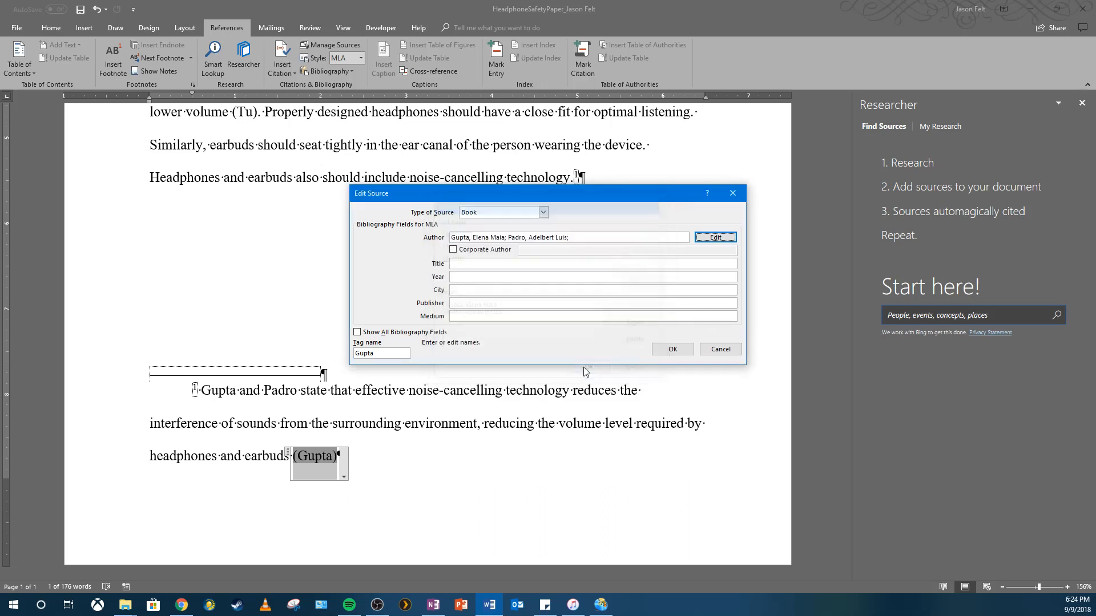
# Complete the book source with title "Hearing Protection Methods", year 2017, city Orlando, publisher "Palm Press" and medium Print
pyautogui.click(503, 264)
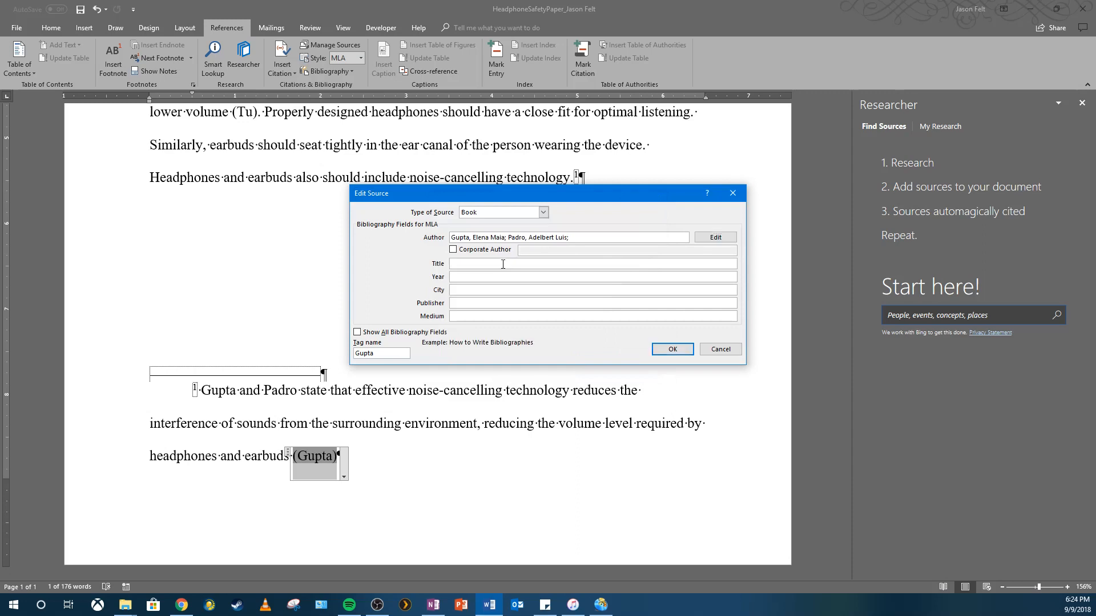
pyautogui.write('Hearing Protection Methods')
pyautogui.click(508, 278)
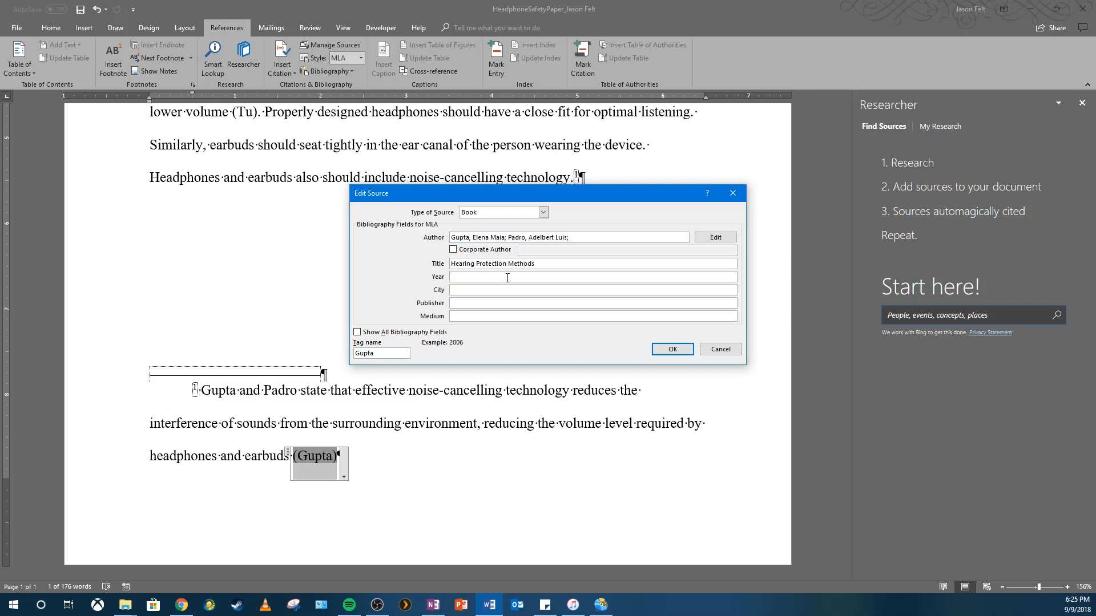
pyautogui.write('2017')
pyautogui.click(560, 291)
pyautogui.write('Orlando')
pyautogui.click(481, 302)
pyautogui.write('Palm Press')
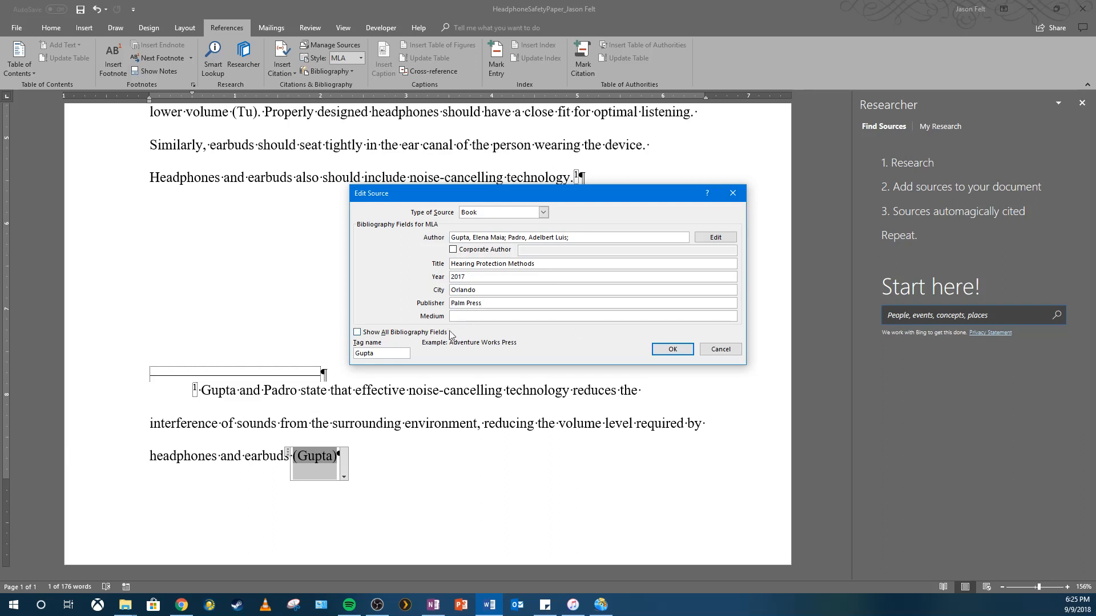
pyautogui.click(462, 318)
pyautogui.write('Print')
pyautogui.click(666, 351)
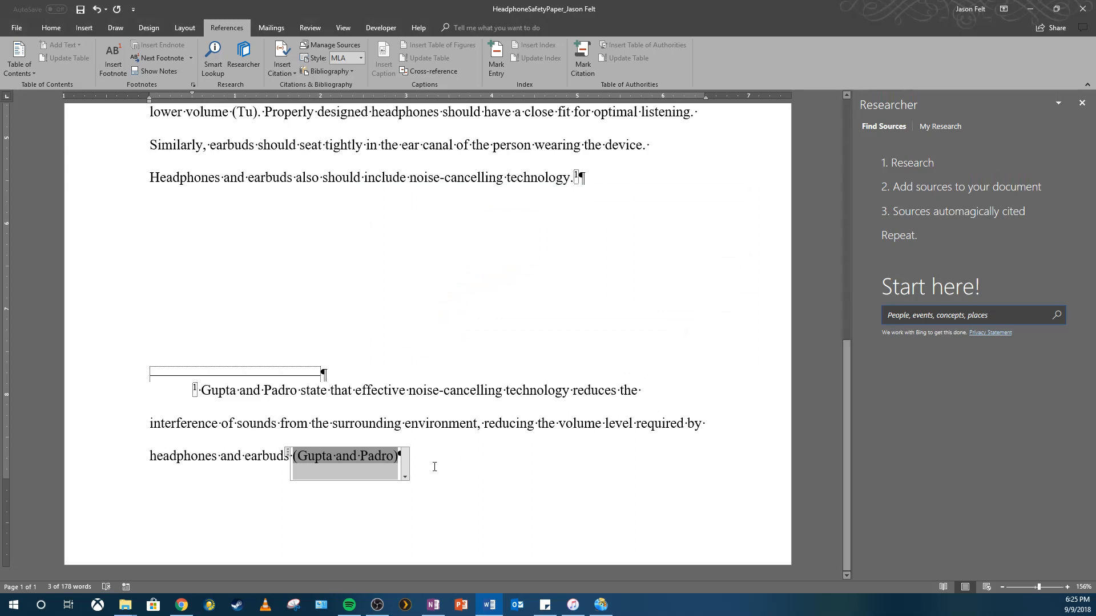
# Edit the footnote citation to show pages 75-78 and suppress the author and title
pyautogui.click(403, 475)
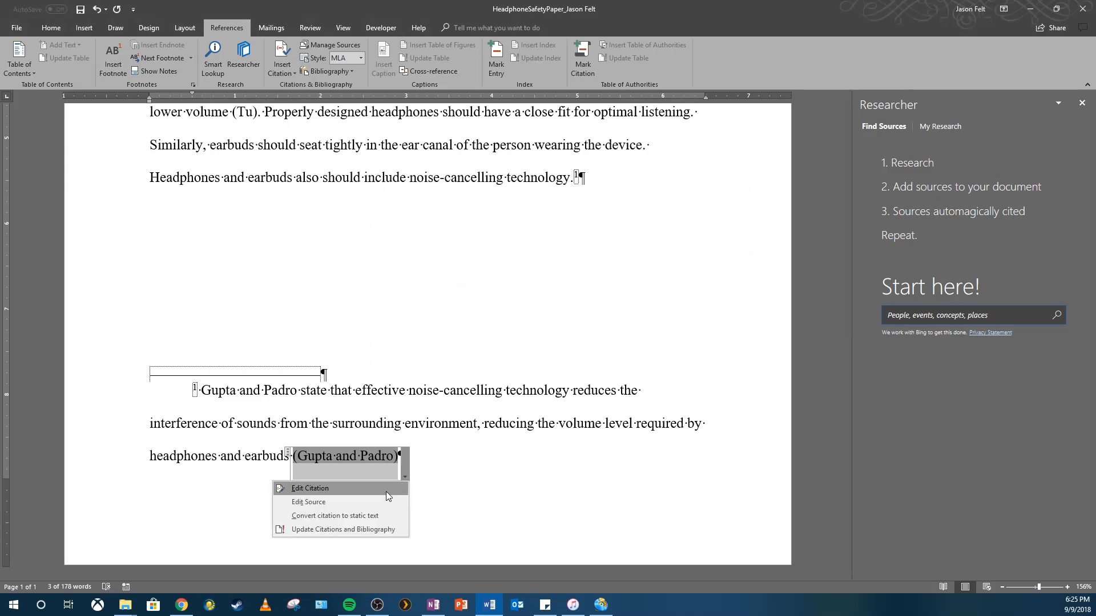
pyautogui.click(386, 490)
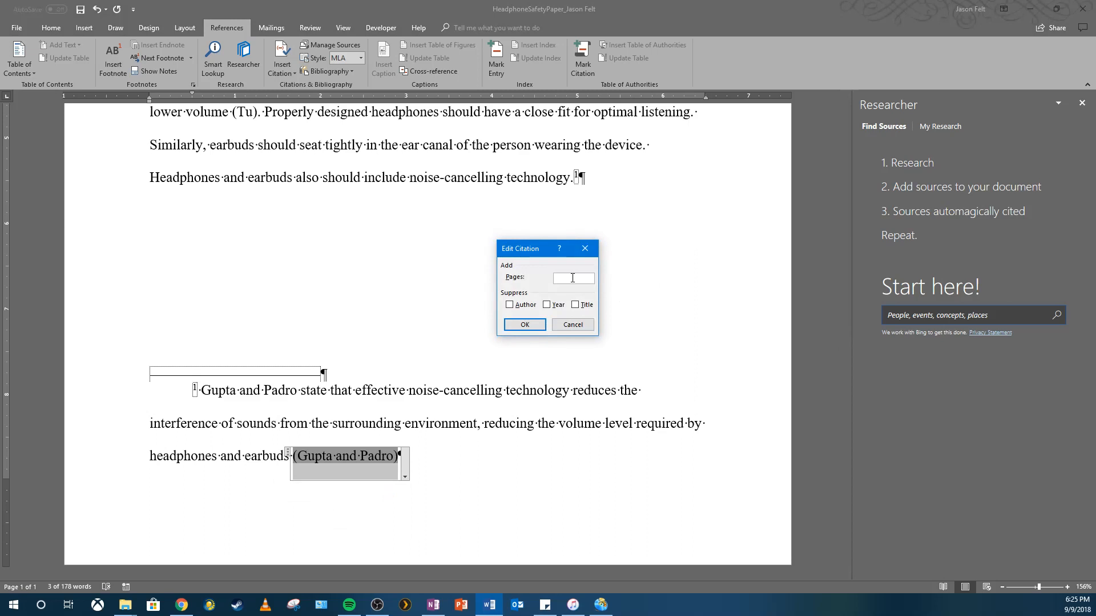
pyautogui.write('75-78')
pyautogui.click(518, 307)
pyautogui.click(574, 306)
pyautogui.click(523, 325)
pyautogui.click(406, 461)
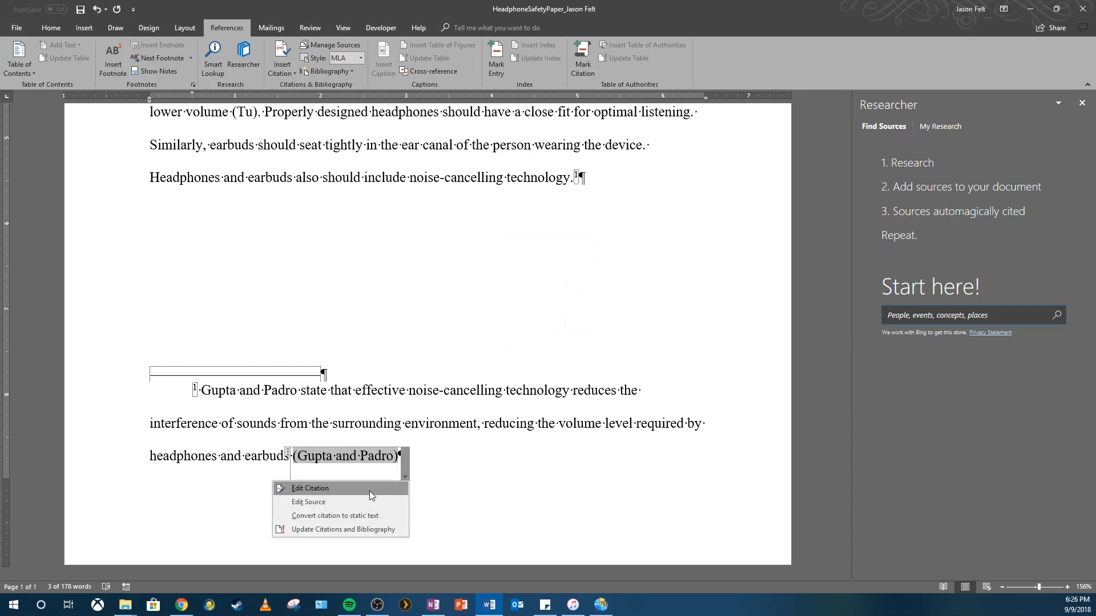
pyautogui.click(369, 489)
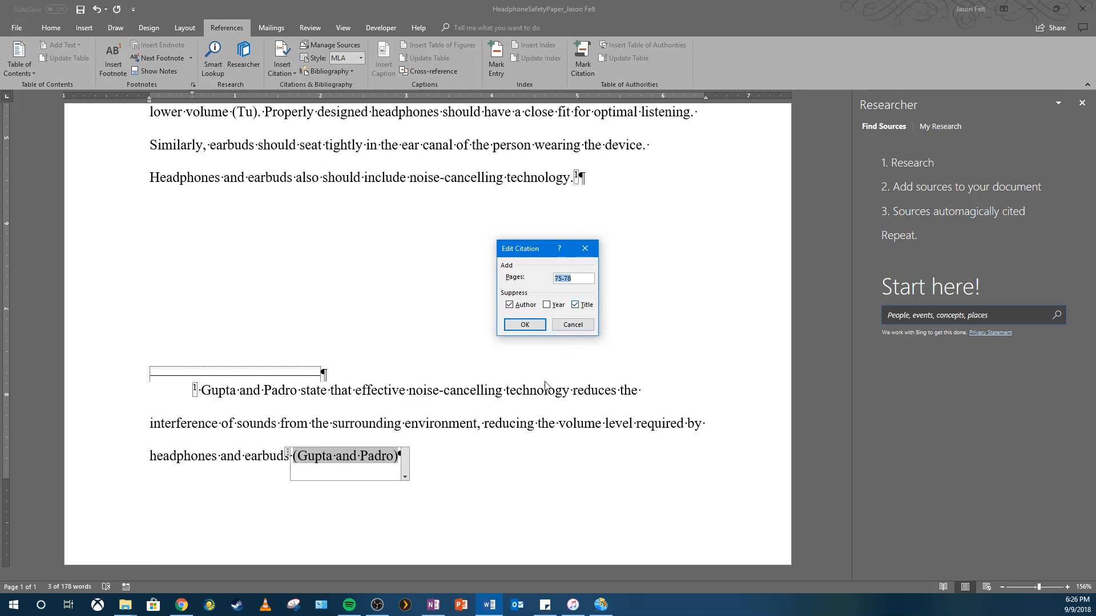
pyautogui.click(525, 324)
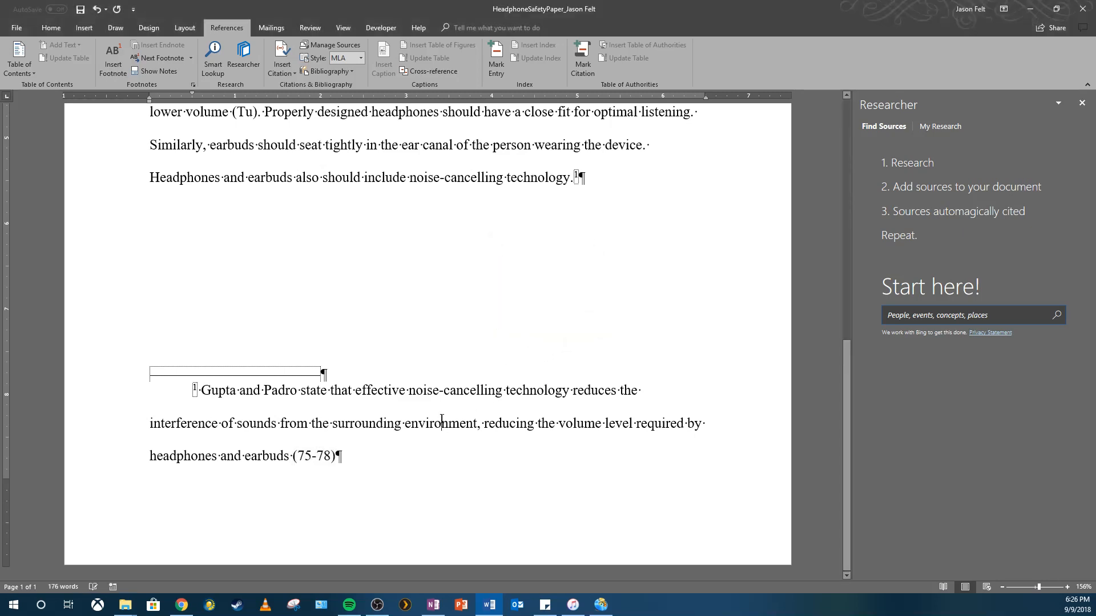
# Review the page range and suppression options set for the footnote citation
pyautogui.click(325, 459)
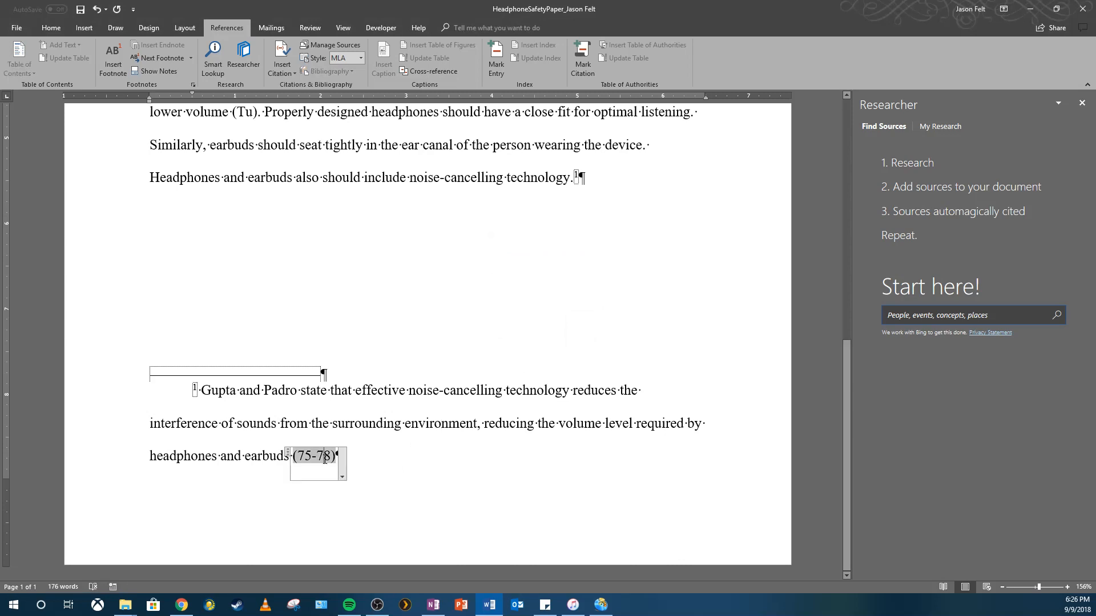
pyautogui.click(365, 444)
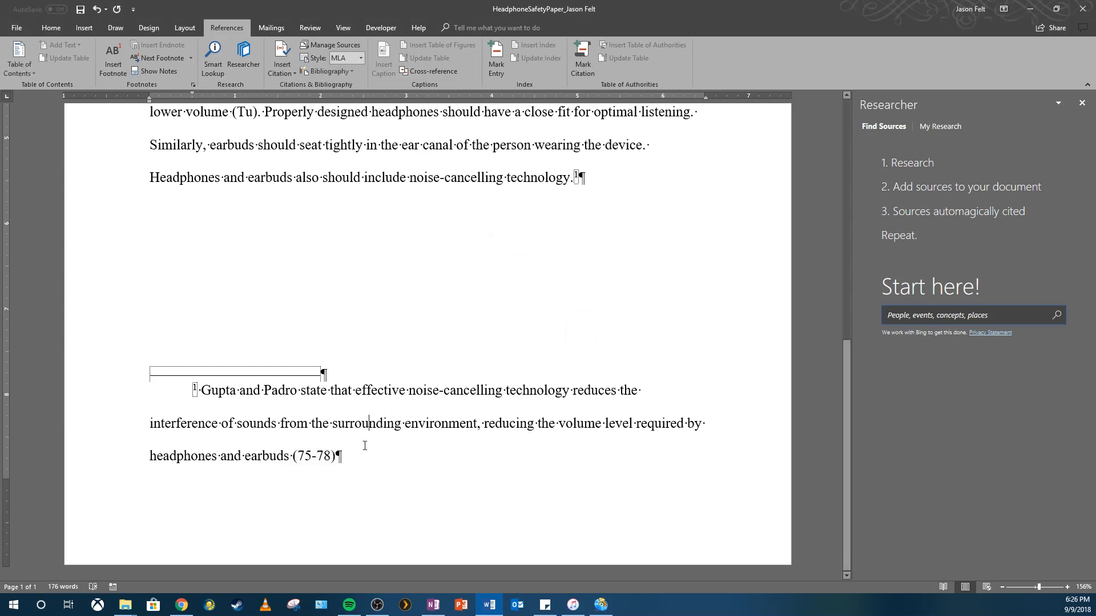
pyautogui.click(316, 452)
pyautogui.click(341, 462)
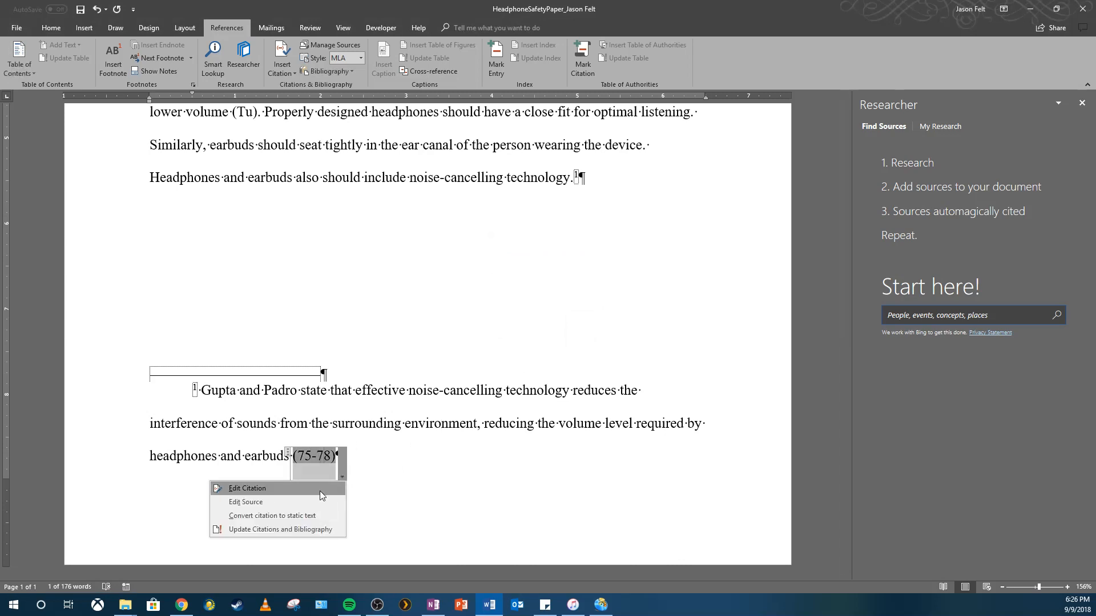
pyautogui.click(320, 491)
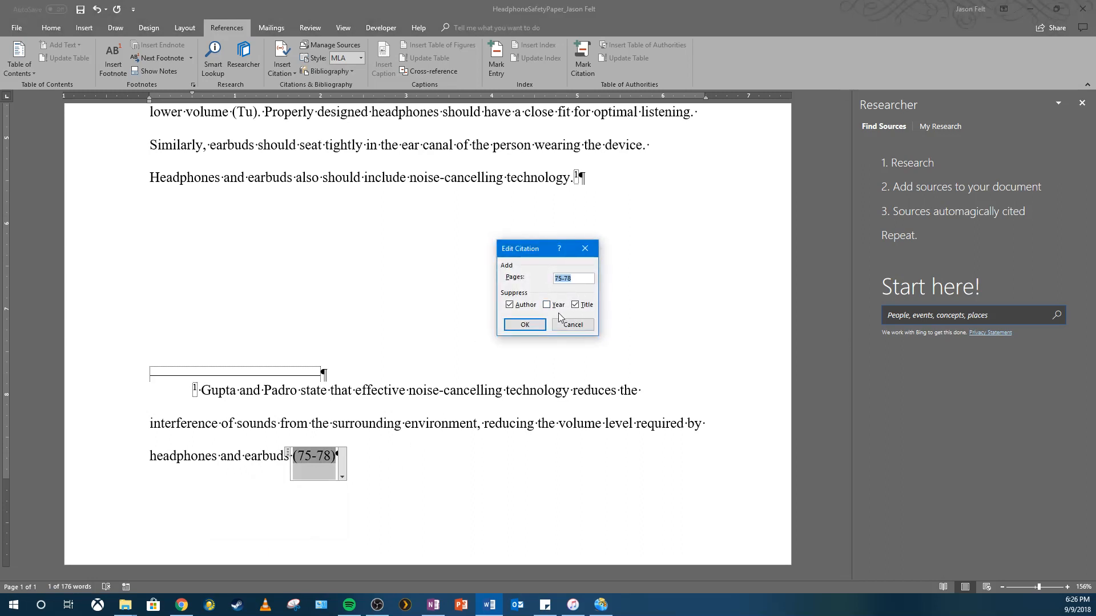
pyautogui.click(525, 324)
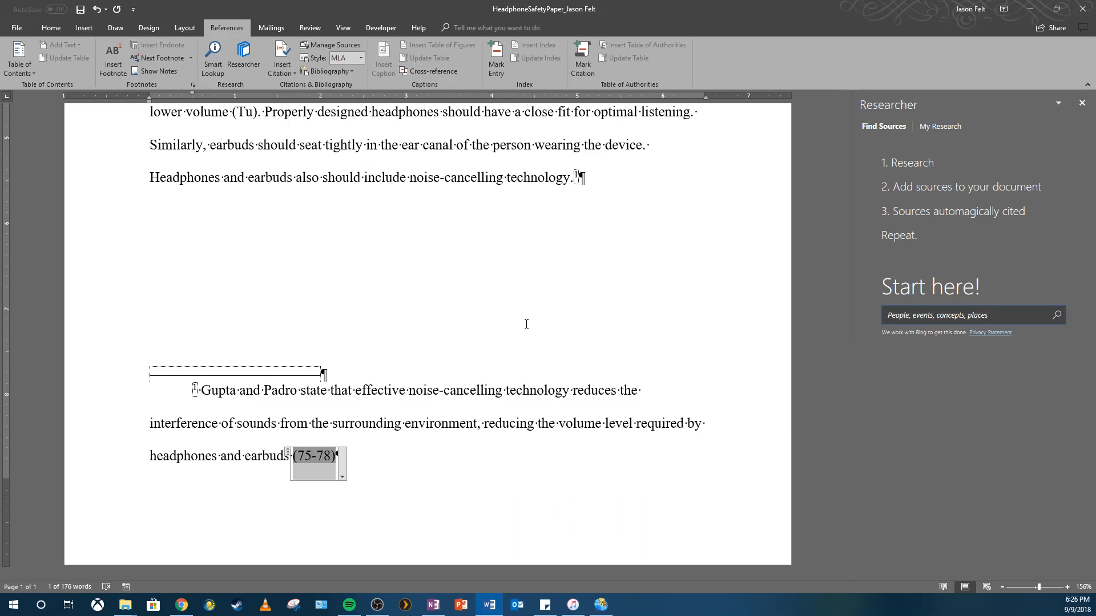
pyautogui.click(420, 421)
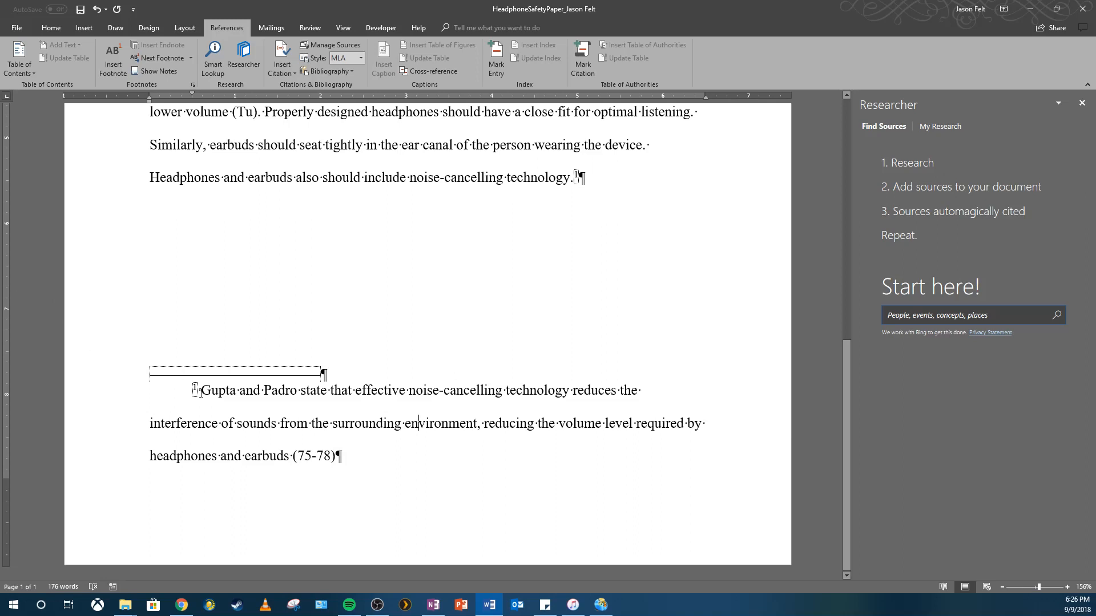
# Check the authors named in the footnote text against the page range and suppression options of its citation
pyautogui.moveTo(240, 393); pyautogui.dragTo(209, 393)
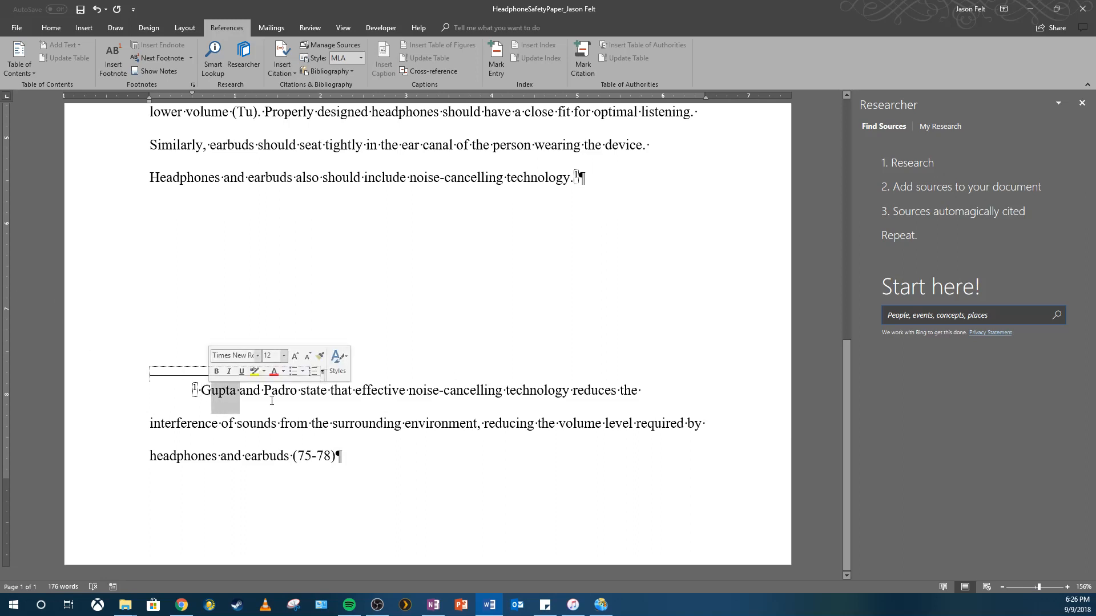
pyautogui.click(323, 457)
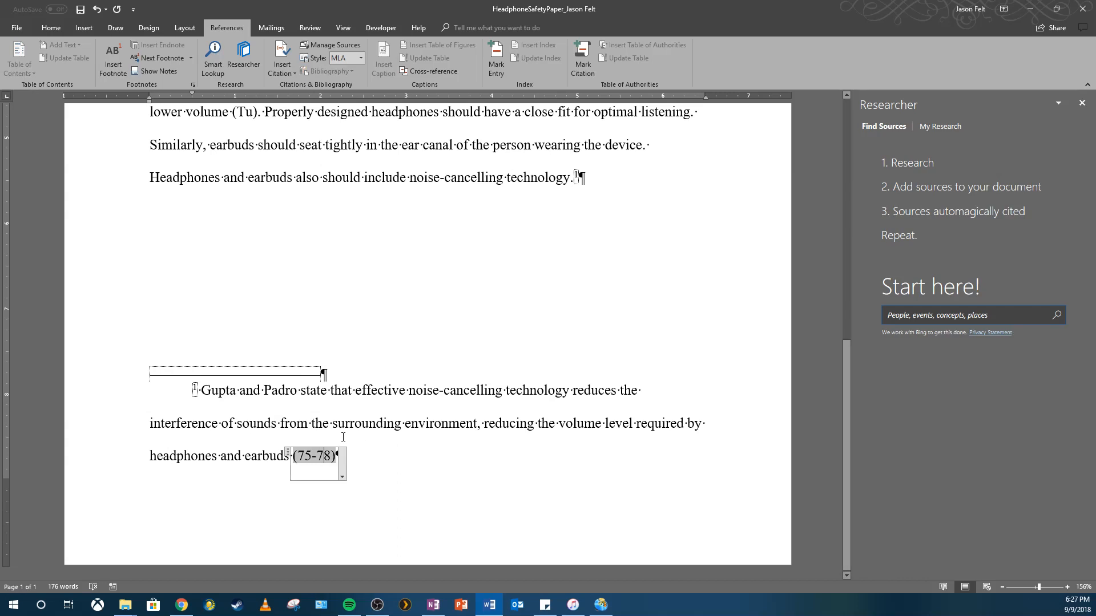
pyautogui.rightClick(343, 462)
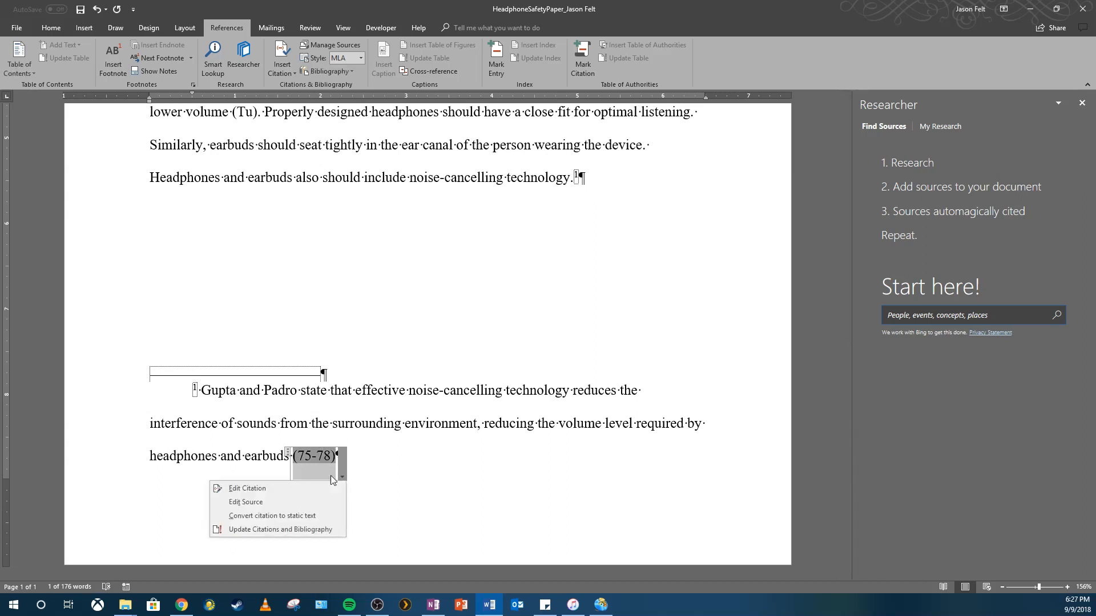
pyautogui.click(234, 490)
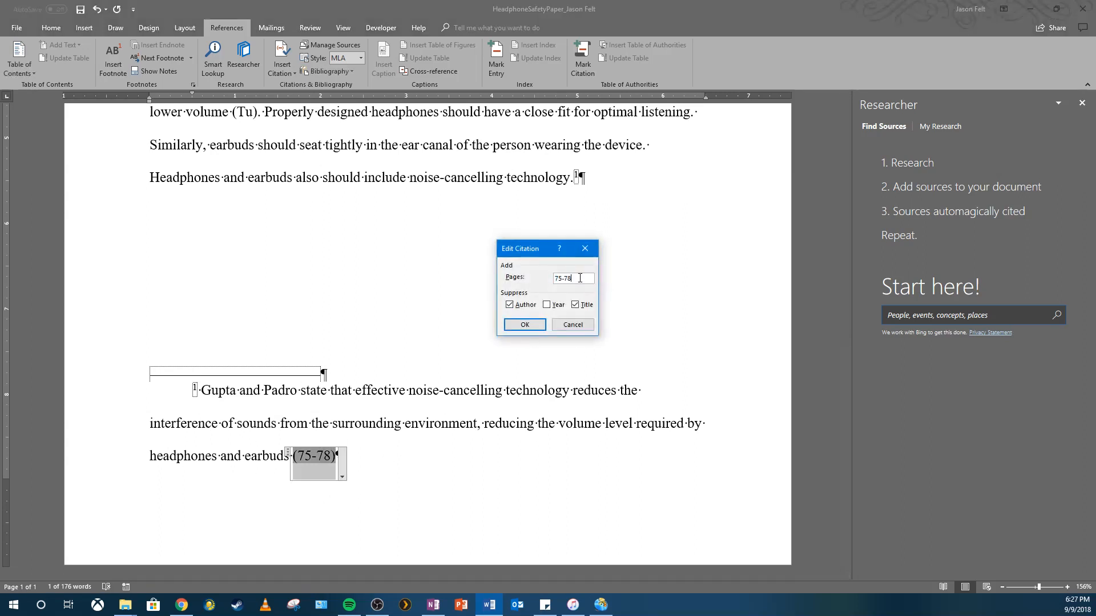
pyautogui.moveTo(581, 278); pyautogui.dragTo(538, 283)
pyautogui.click(533, 326)
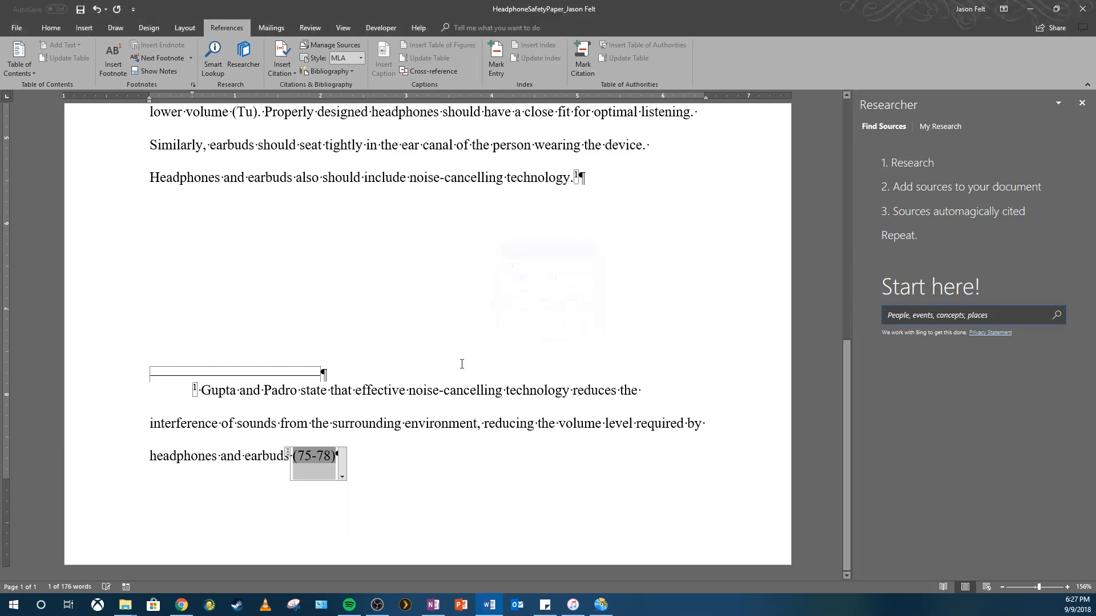
pyautogui.click(334, 468)
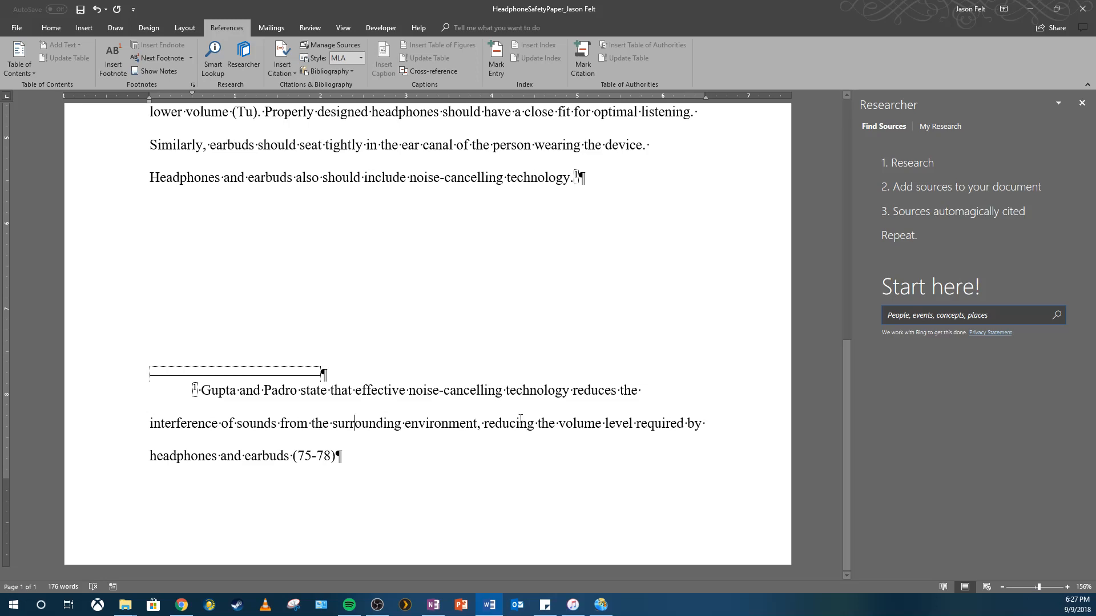
# Start a new body paragraph after the footnoted sentence with "The volume level of the sound that transmits from headphones or earbuds"
pyautogui.click(618, 181)
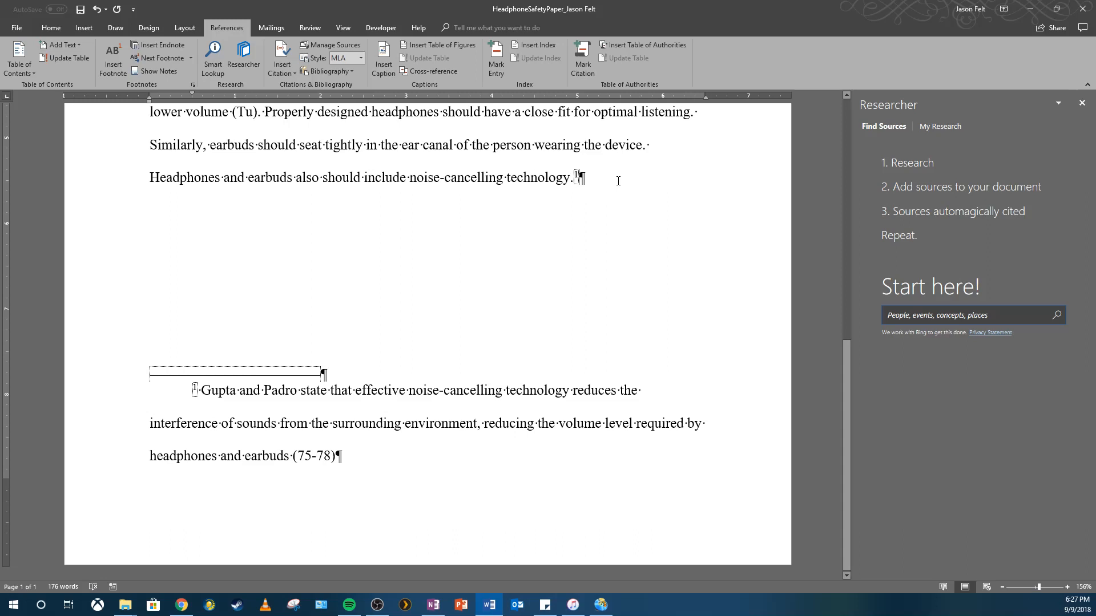
pyautogui.press('Return')
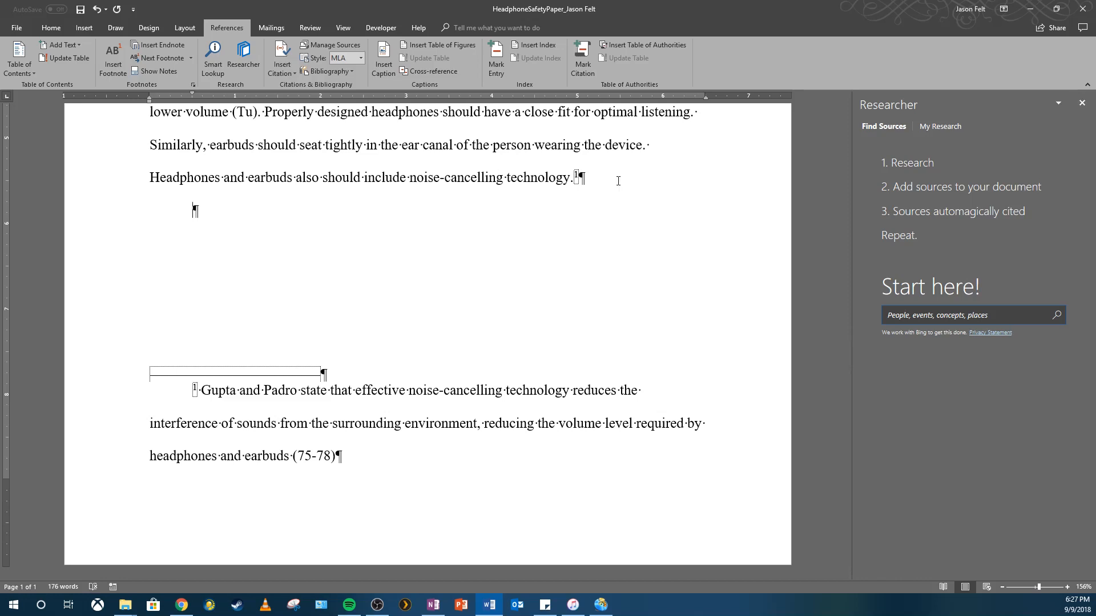
pyautogui.write('The vulume level o')
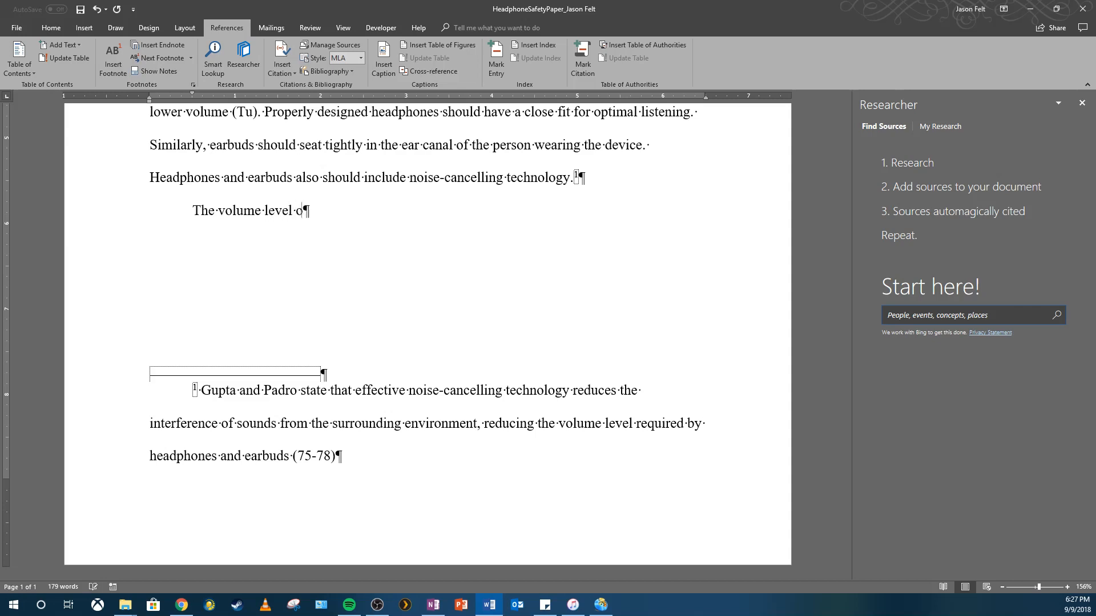
pyautogui.write('f the sound that tra')
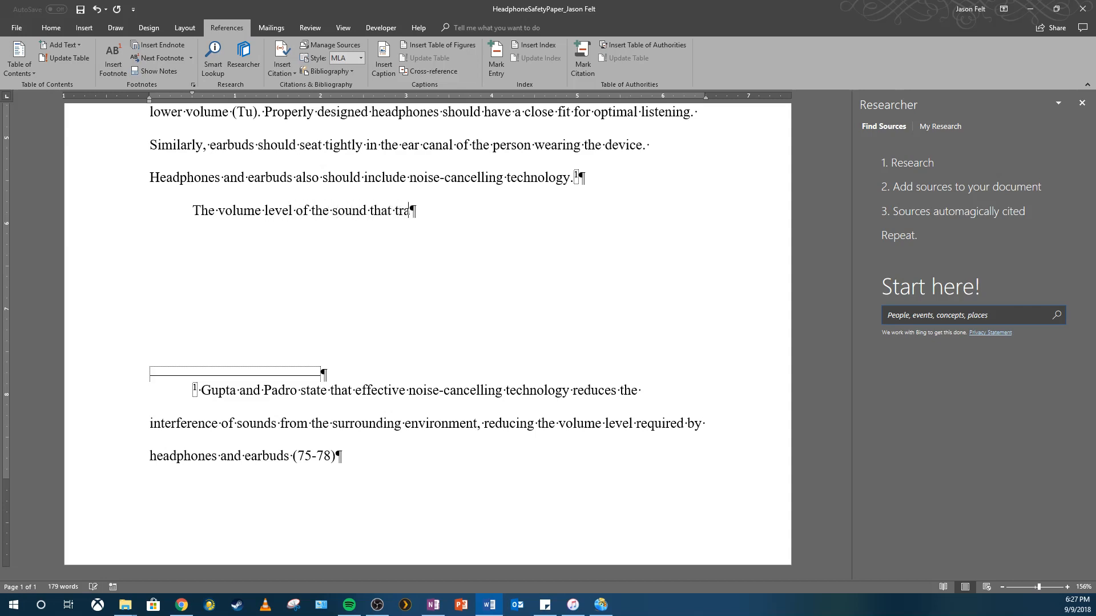
pyautogui.write('nsmits from headphon')
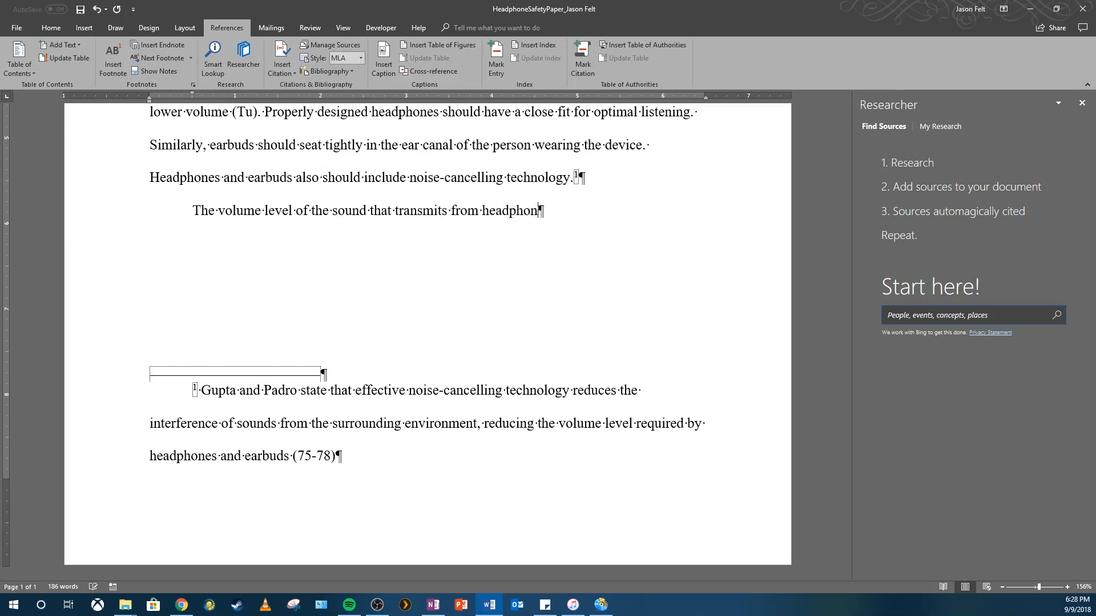
pyautogui.write('es or earbuds ')
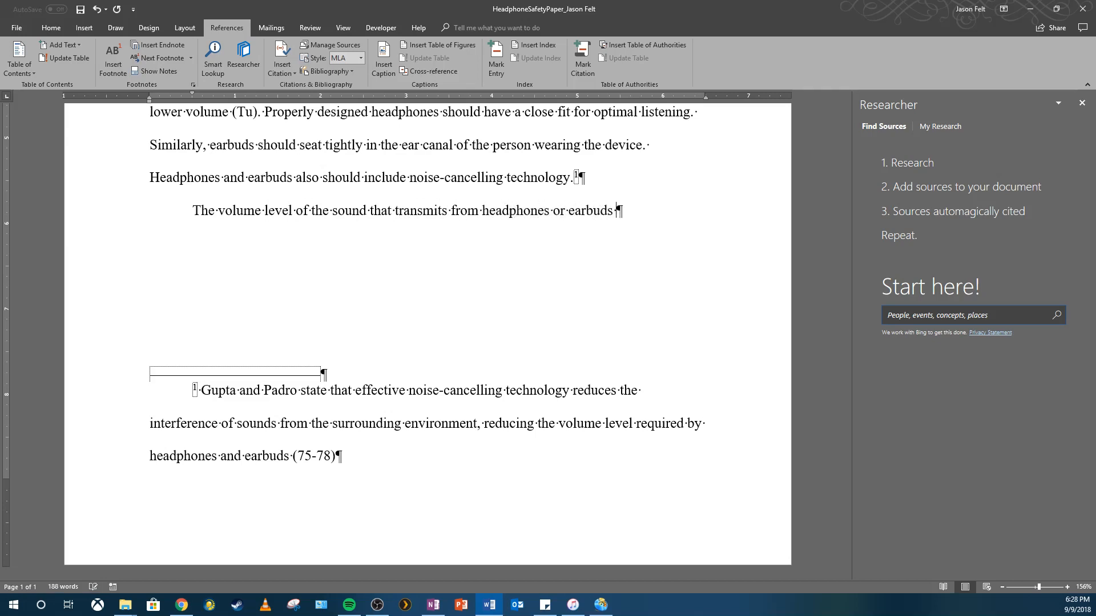
# Complete the paragraph's first sentence with "into the ear of a person wearing this type of device has been linked to hearing loss."
pyautogui.write('into the ear of a person wear')
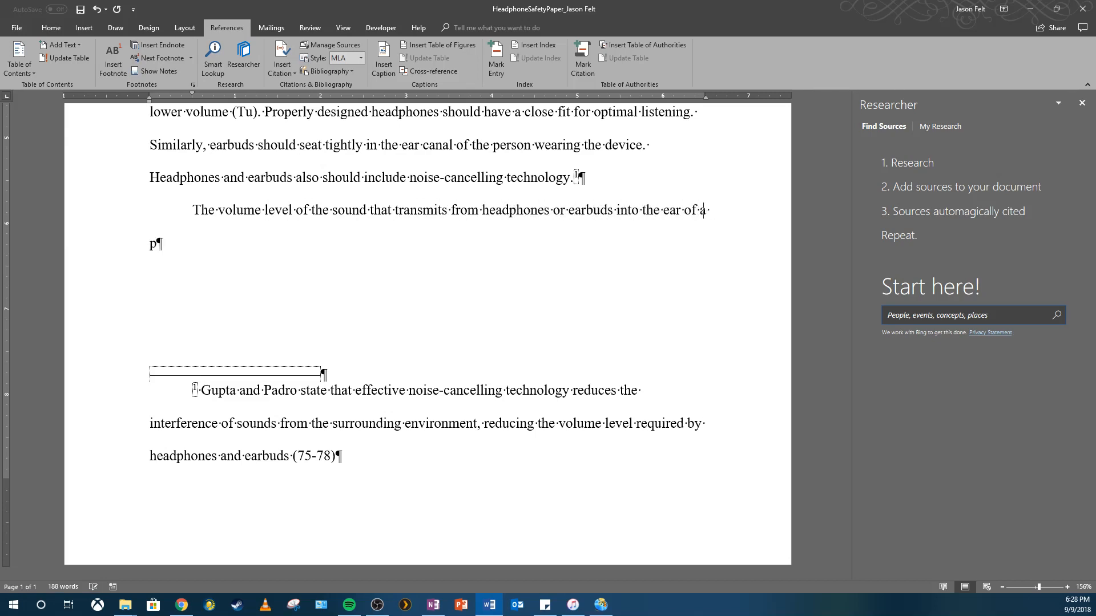
pyautogui.write('ing this ')
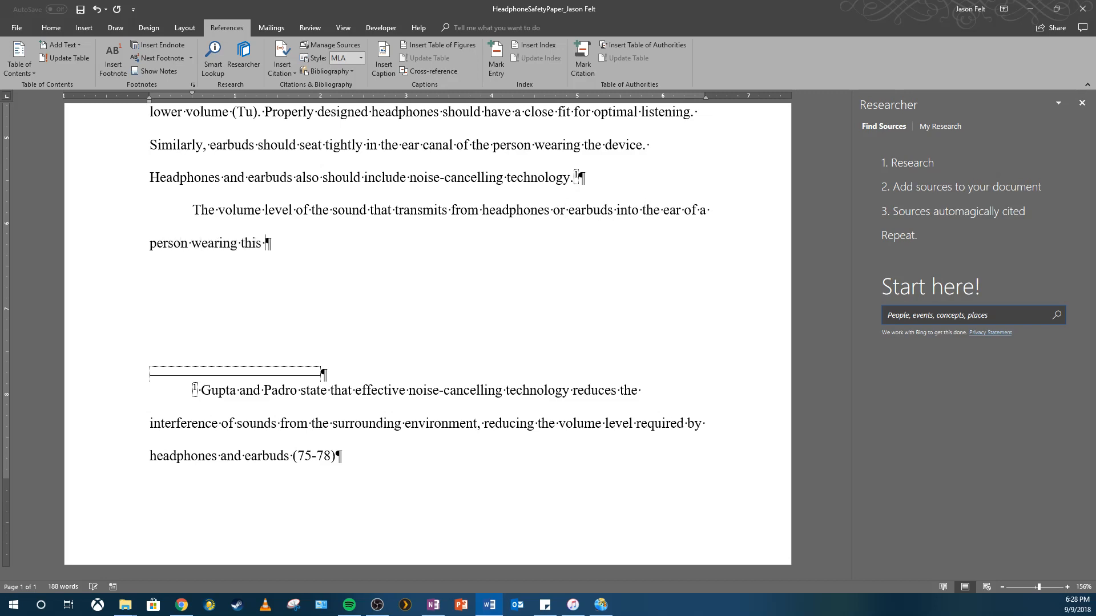
pyautogui.write('type of device has')
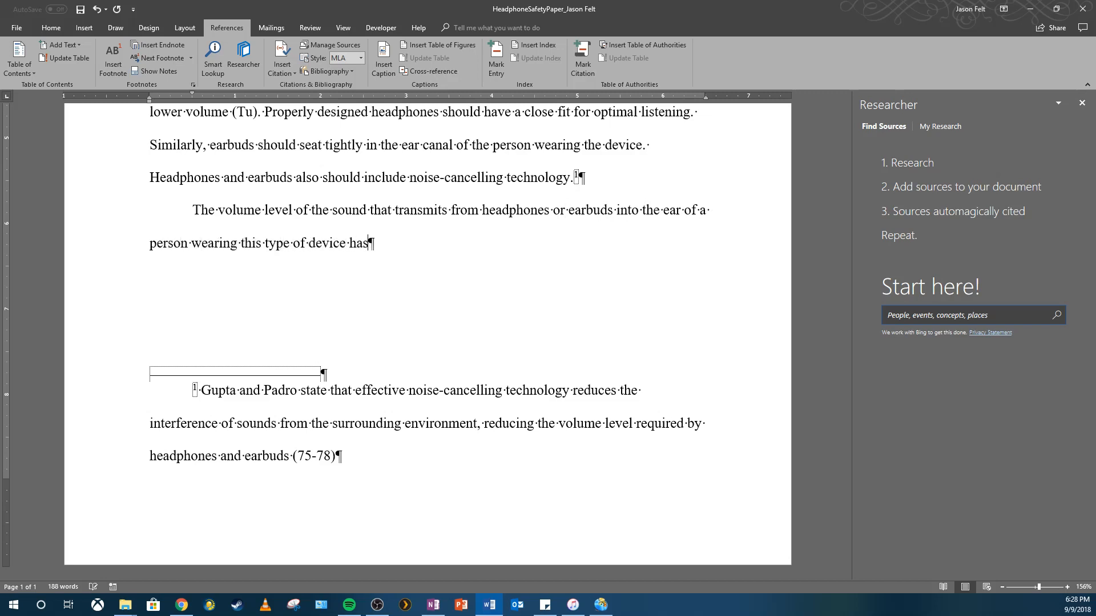
pyautogui.write(' been linked ')
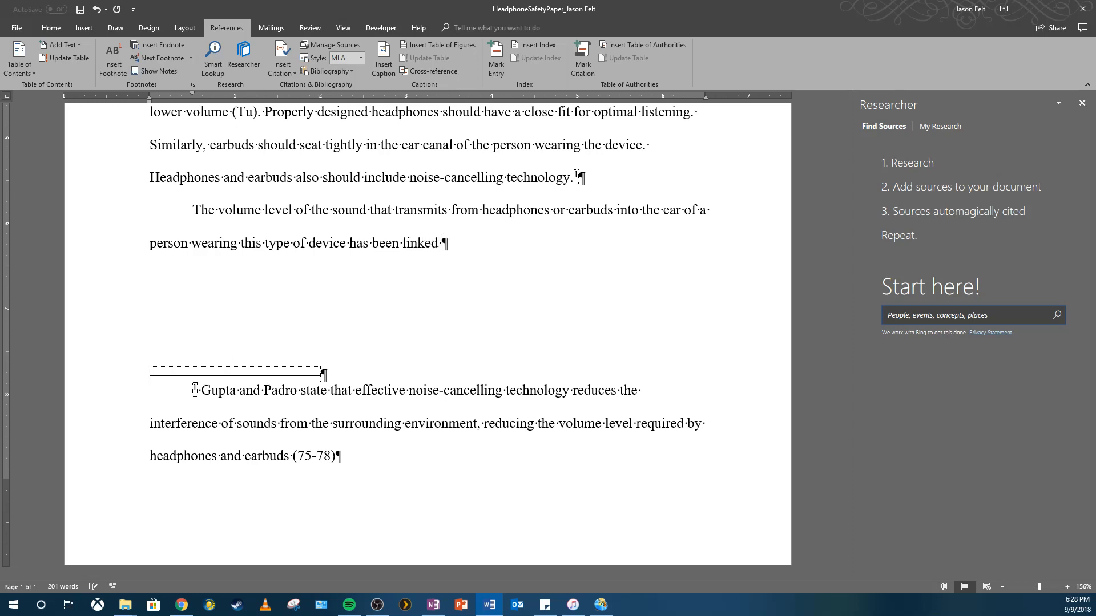
pyautogui.write('to hearing loss. The')
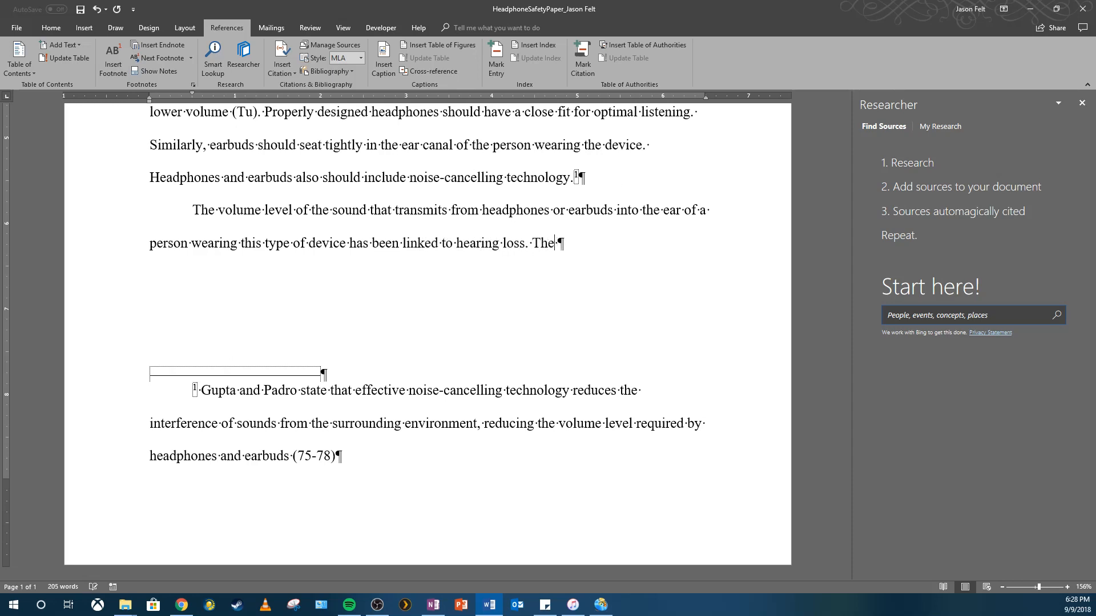
# Add "The volume should be set low enough that other people nearby cannot hear the sound being transmitted. The quieter the sounds, the less possibility of hearing damage."
pyautogui.write(' volume should b')
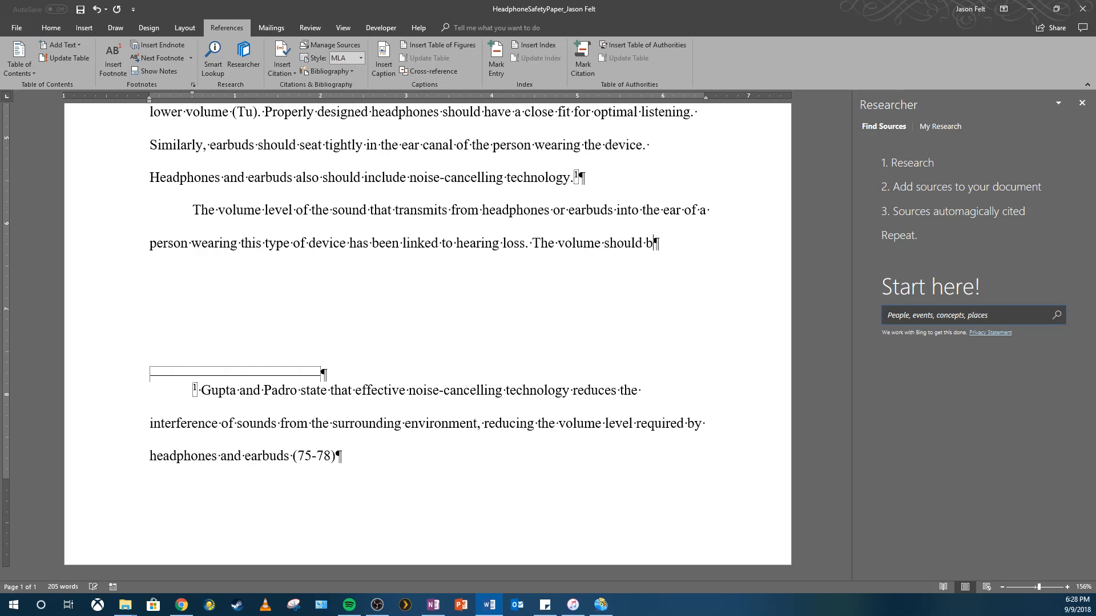
pyautogui.write('e set low enough that other pe')
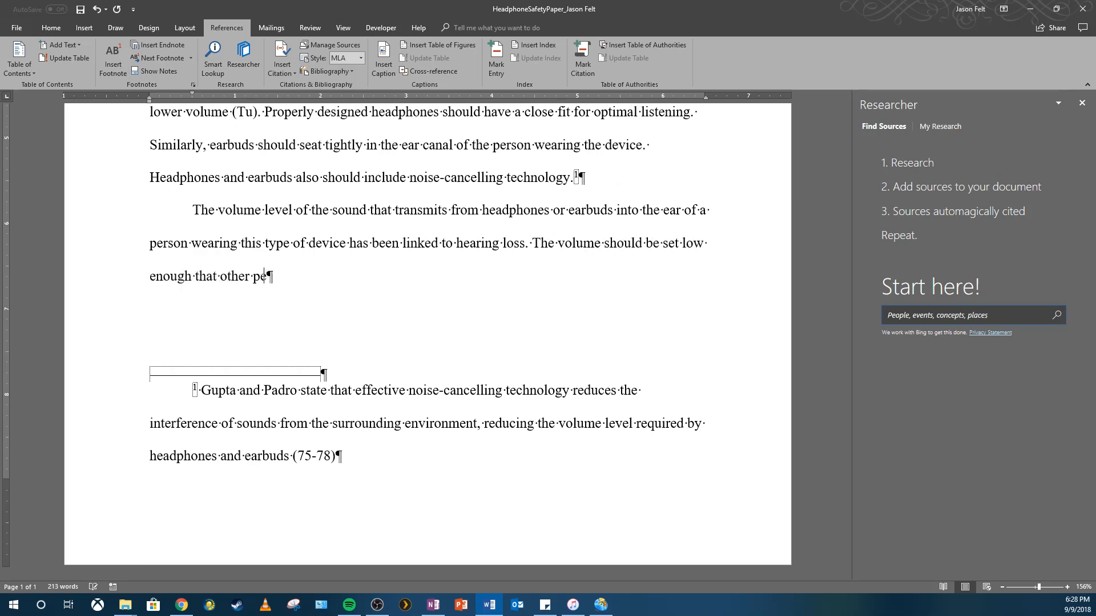
pyautogui.write('ople nearby ca')
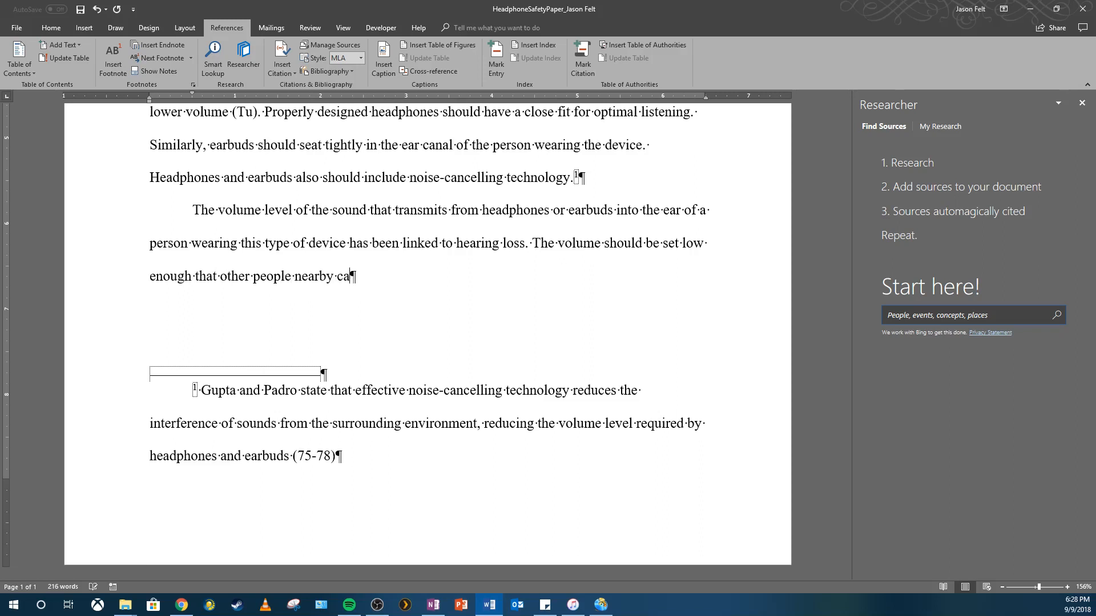
pyautogui.write('nnot hear the sound being tran')
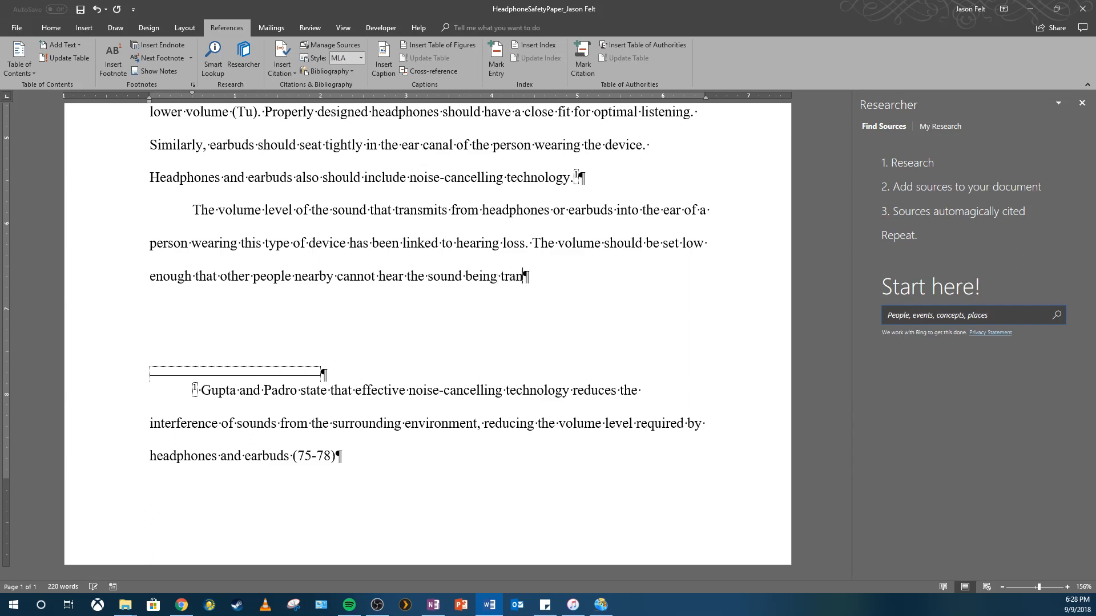
pyautogui.write('smitted. The quiet')
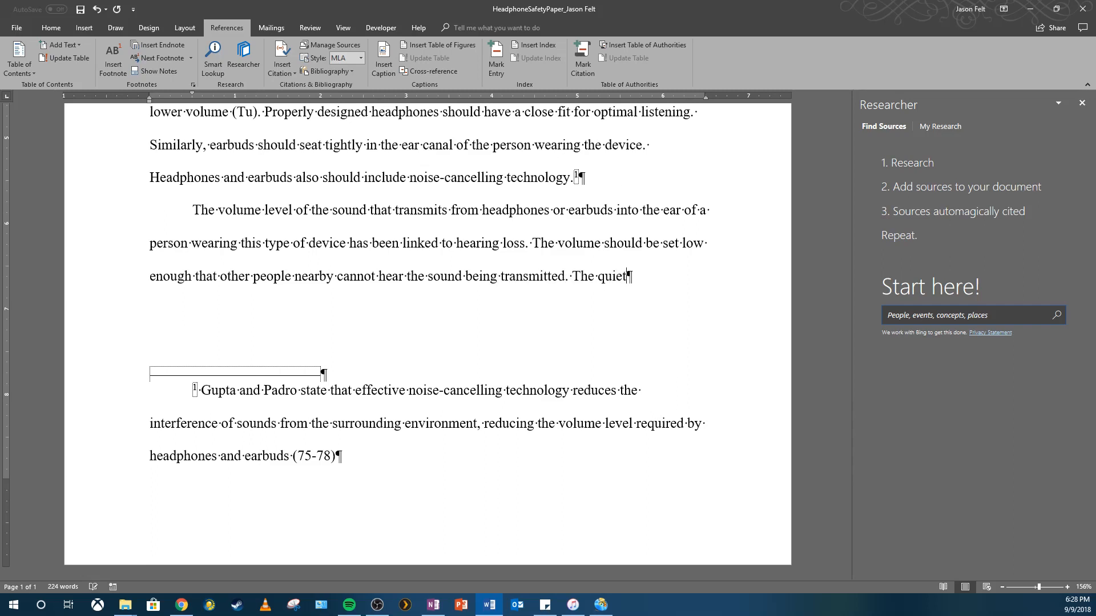
pyautogui.write('er the sounds, the less possib')
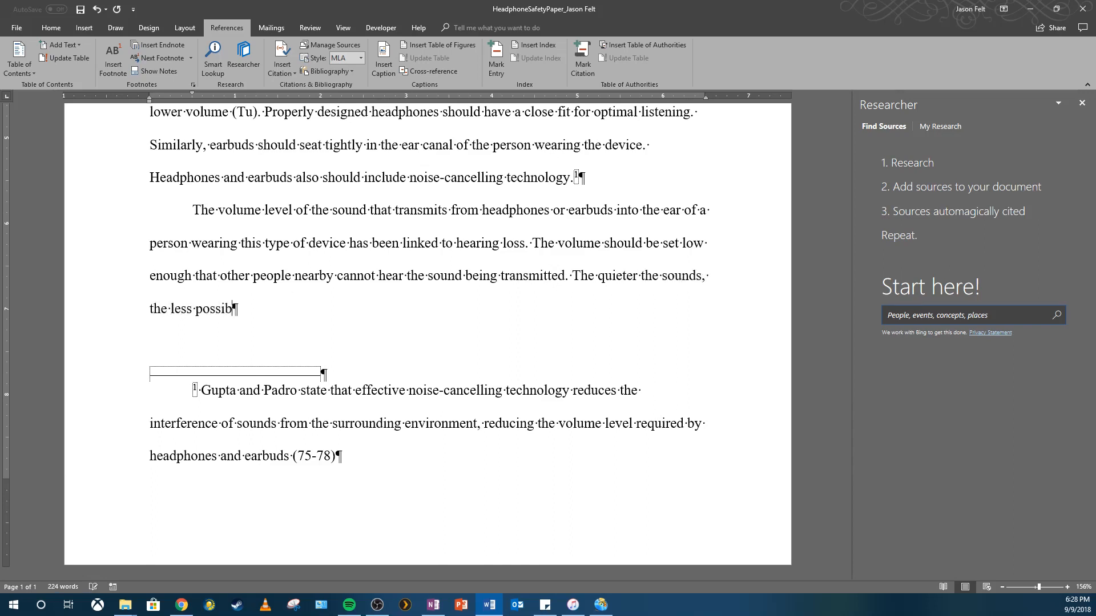
pyautogui.write('ility of hearing damage.')
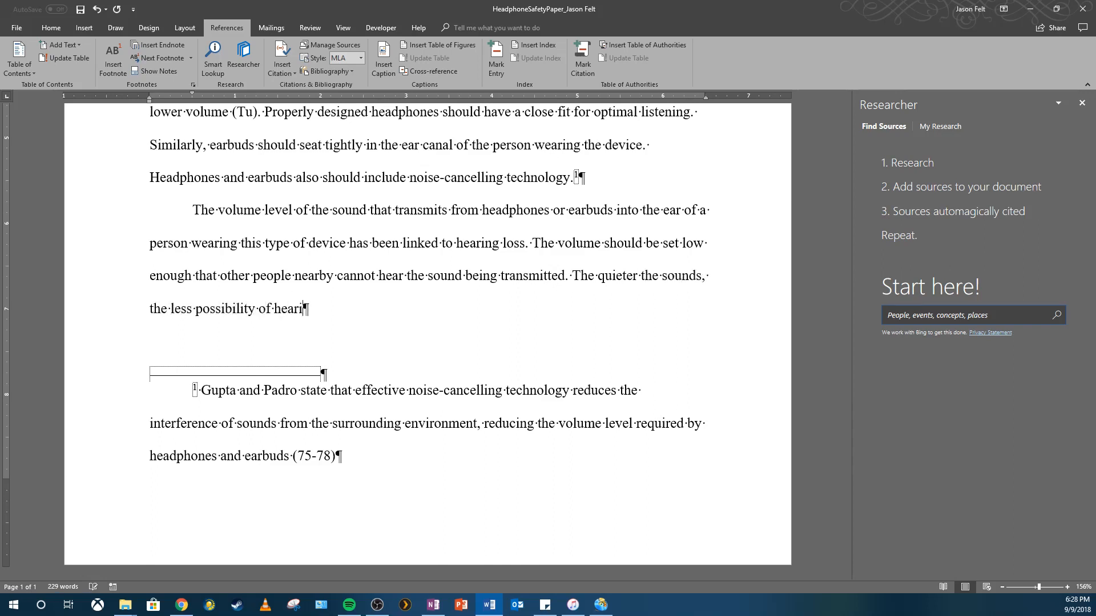
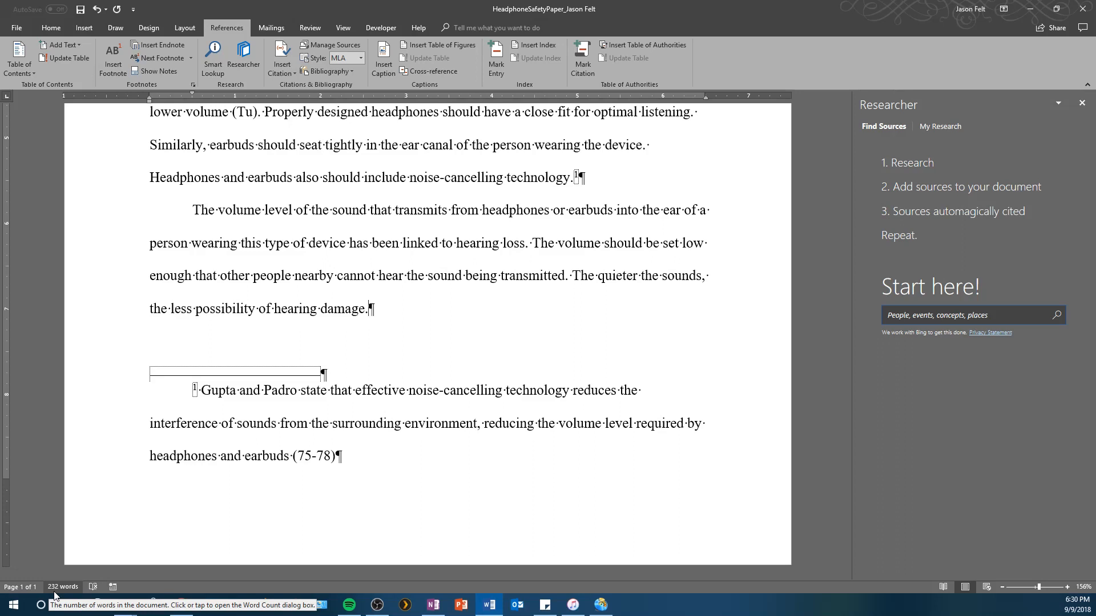
# Compare the document's word count with and without textboxes, footnotes and endnotes
pyautogui.click(61, 587)
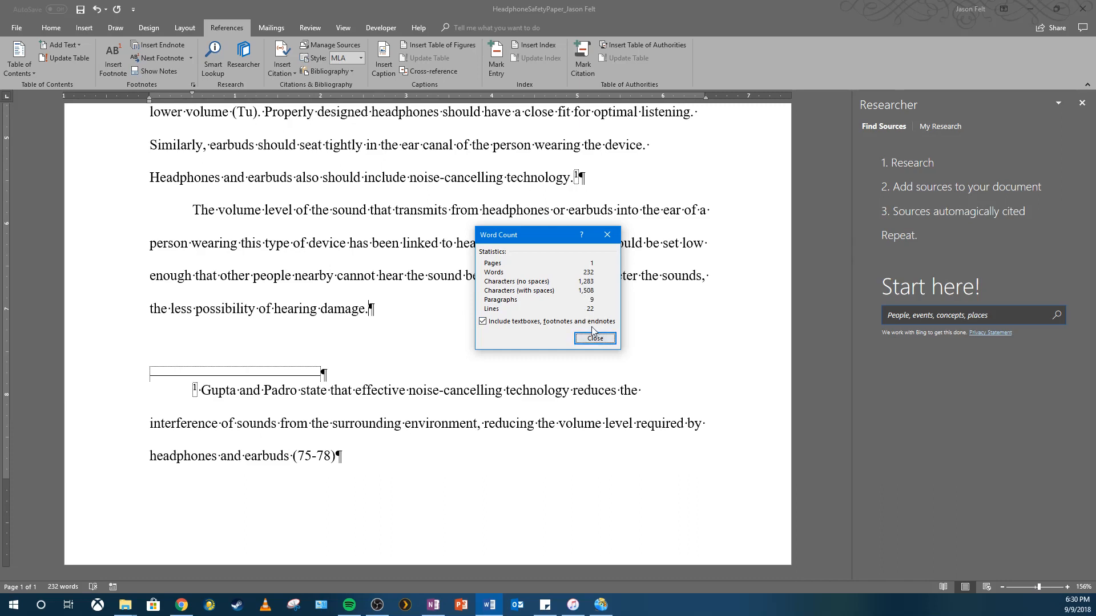
pyautogui.click(483, 322)
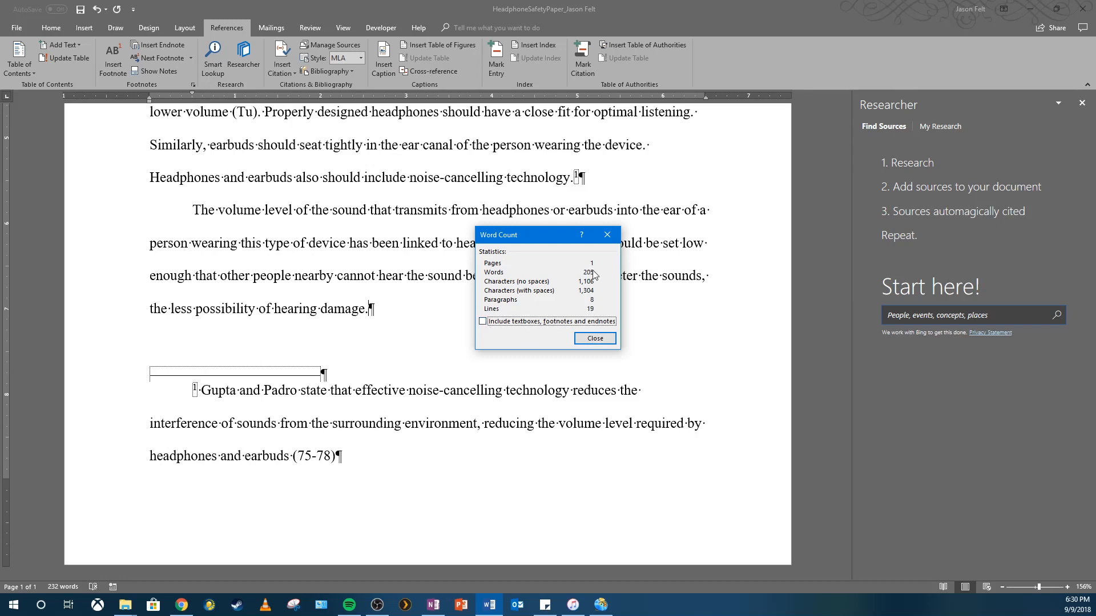
pyautogui.click(483, 321)
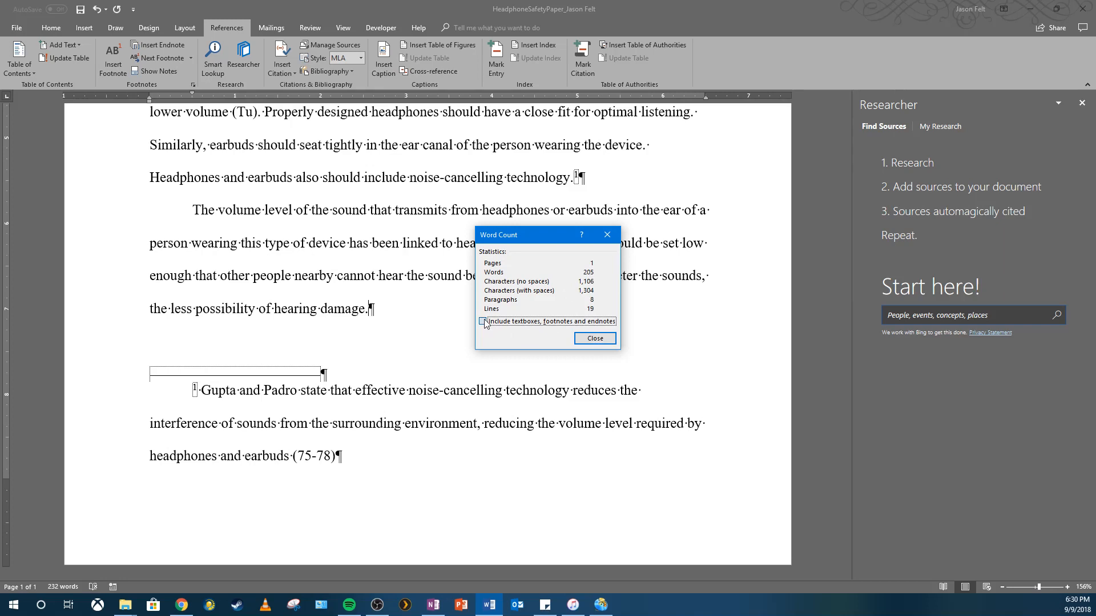
pyautogui.click(595, 339)
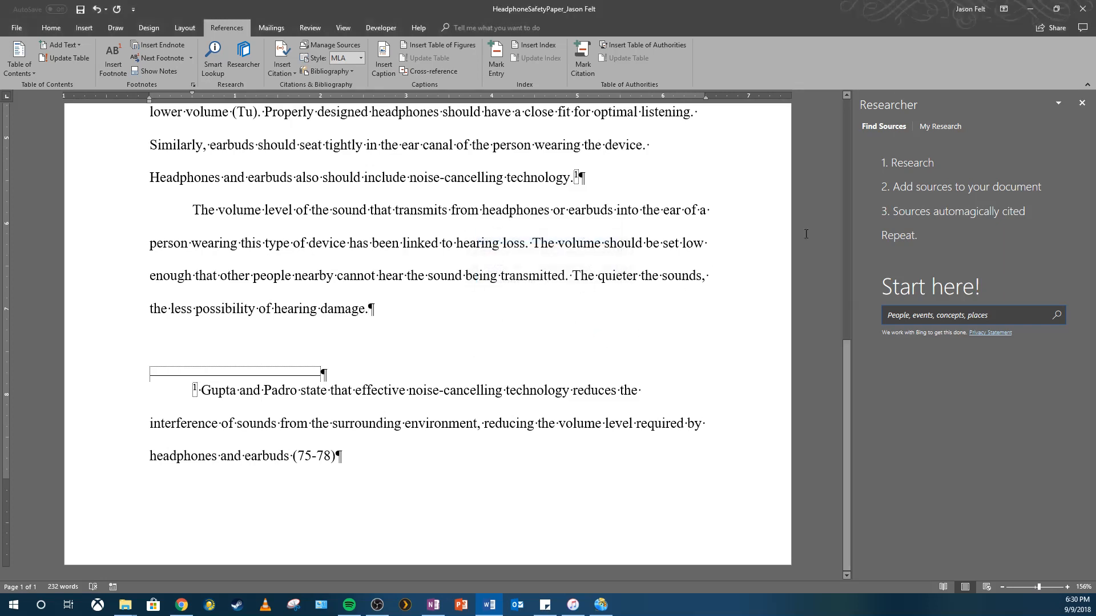
# Close the Researcher pane and extend the volume paragraph with "Further, listening at a higher volume for extended periods of time could be unsafe."
pyautogui.click(1082, 103)
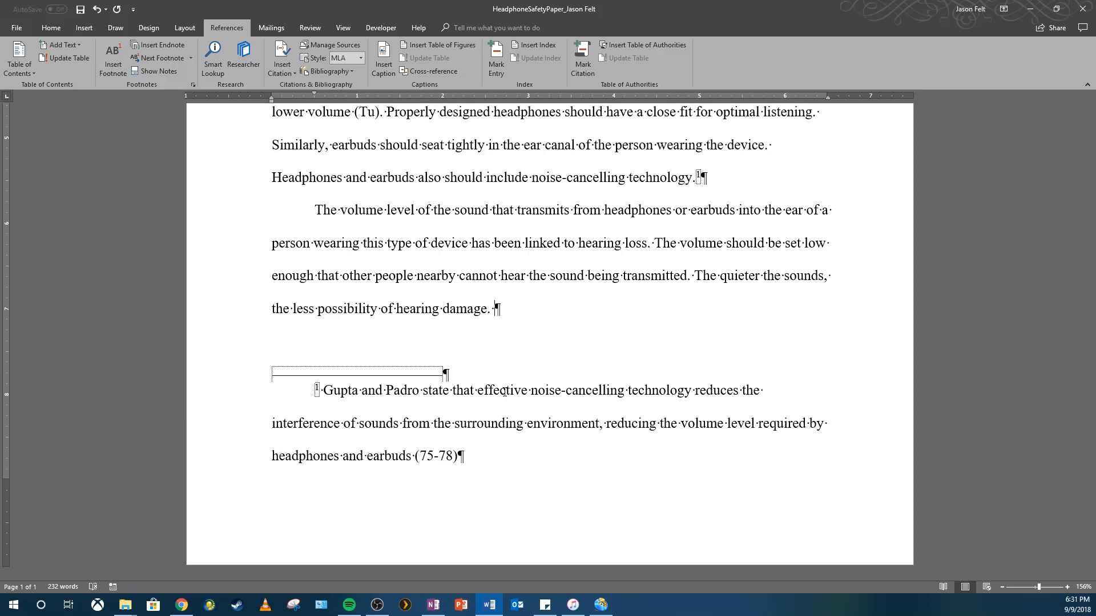
pyautogui.write('Fur')
pyautogui.press('BackSpace')
pyautogui.press('BackSpace')
pyautogui.write('urther')
pyautogui.write(', listening at')
pyautogui.write(' a hing')
pyautogui.press('BackSpace')
pyautogui.press('BackSpace')
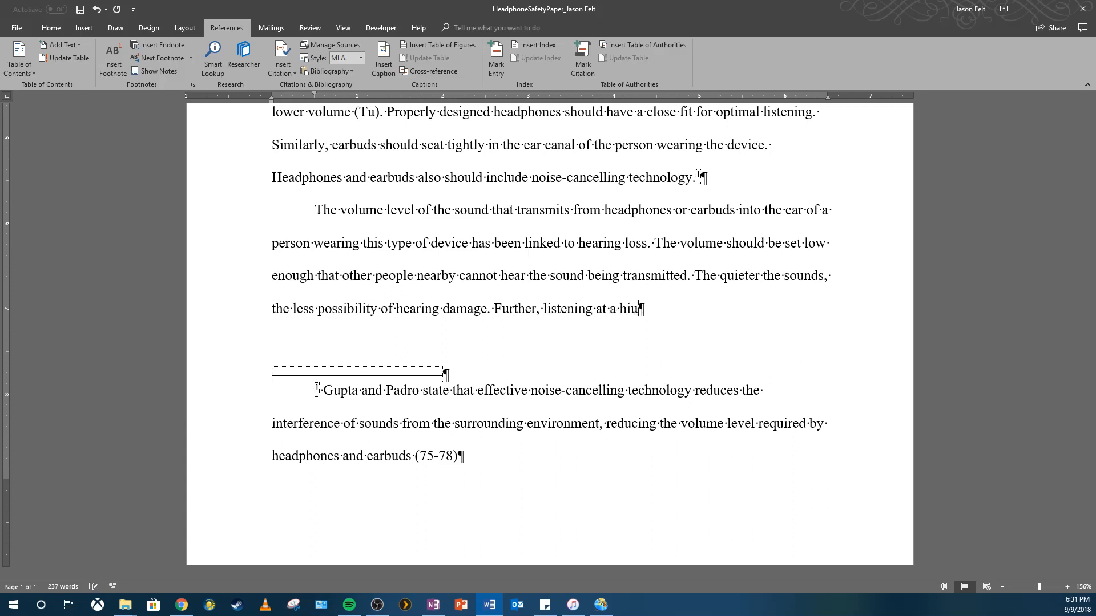
pyautogui.write('gher volume for extended perio')
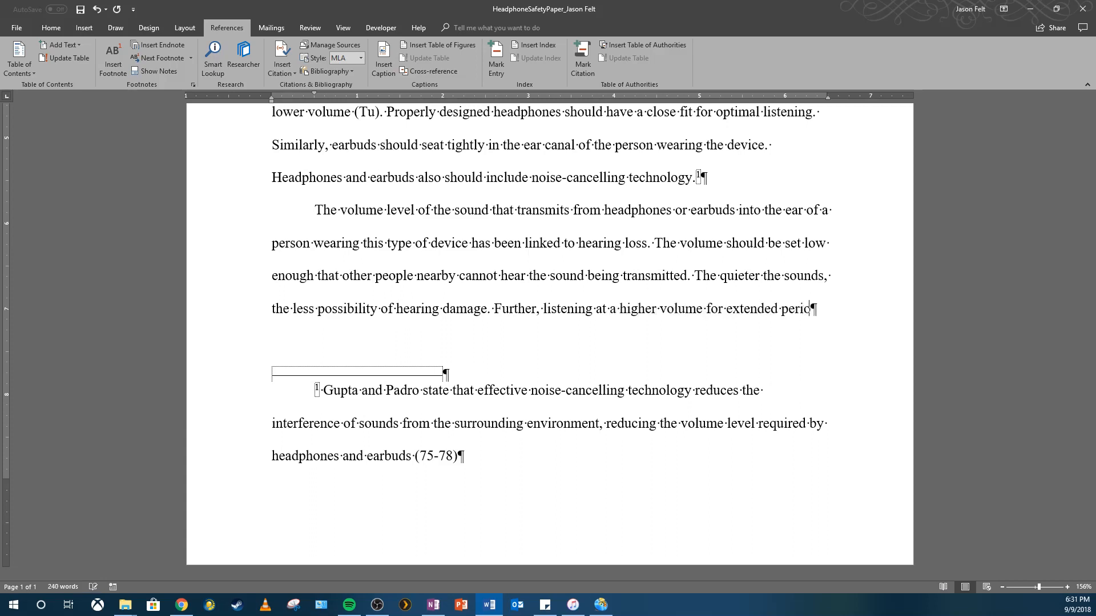
pyautogui.write('ds of time co')
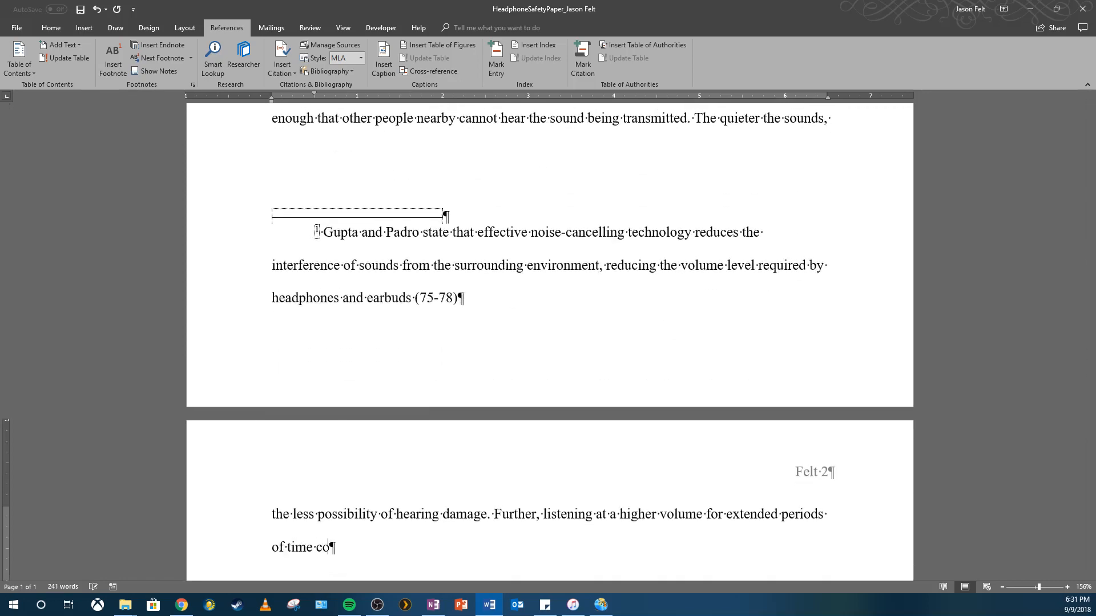
pyautogui.write('uld be unsafe.')
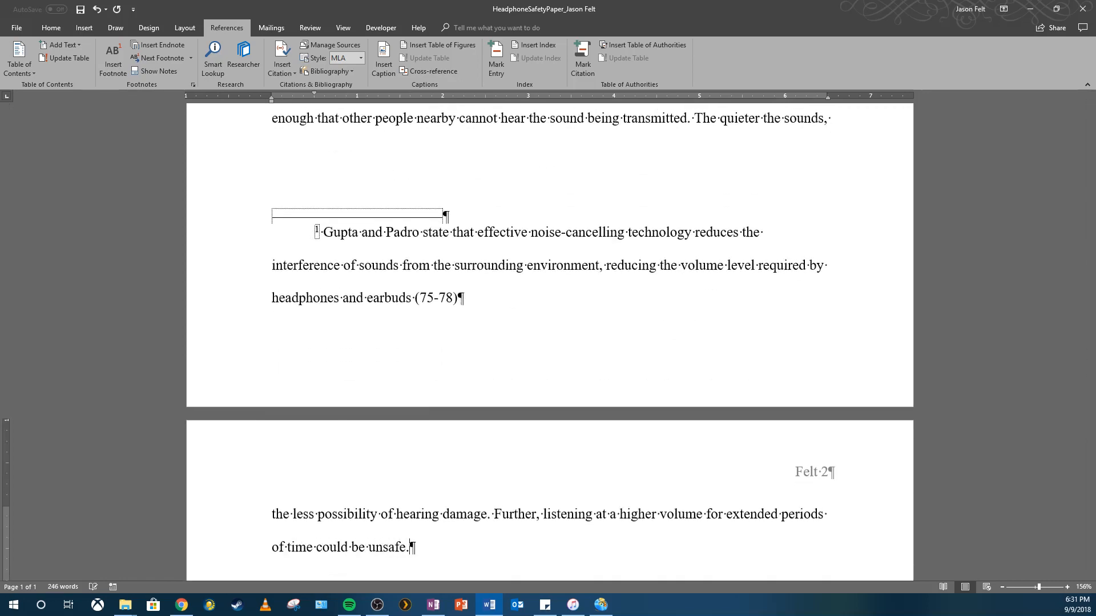
# Continue the volume paragraph with "One expert suggests people should listen at only 30 percent maximum"
pyautogui.write(' One expert s')
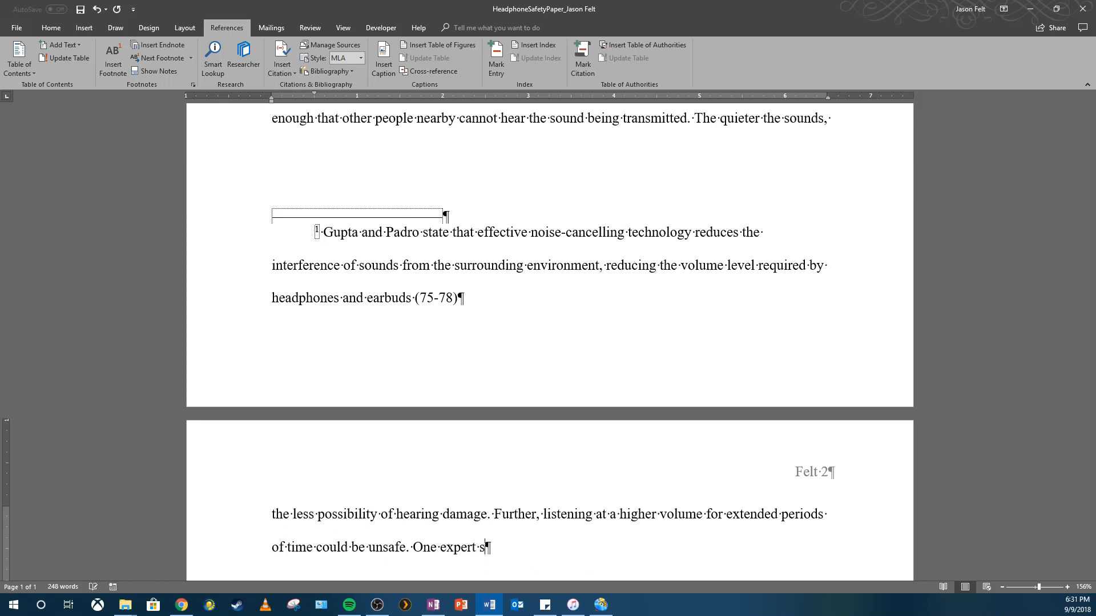
pyautogui.write('uggests peopl')
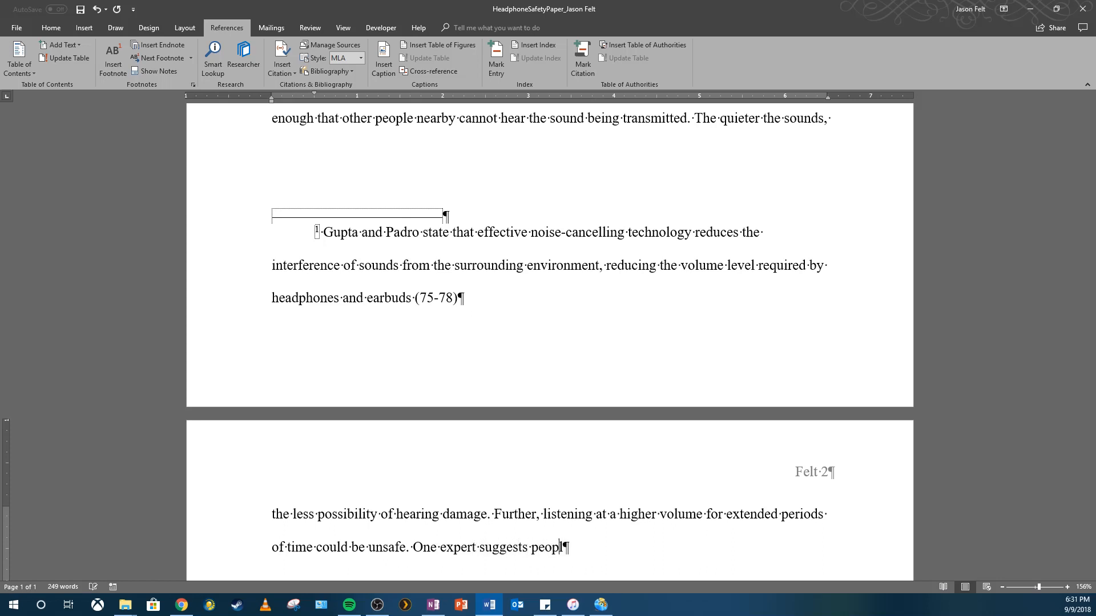
pyautogui.write('e should listen at only 3')
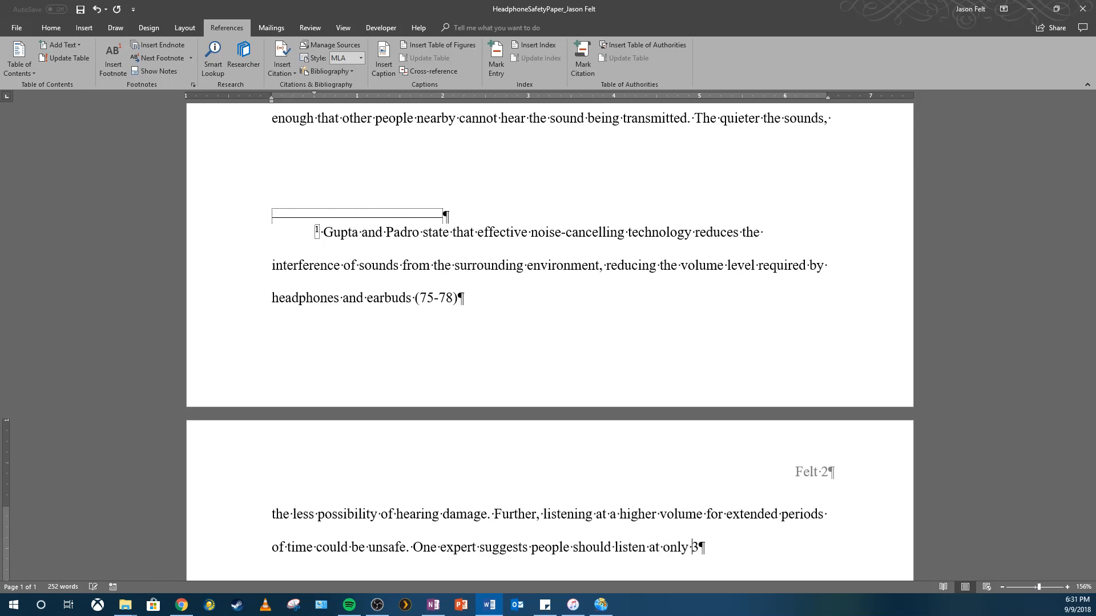
pyautogui.write('0 percent maximum')
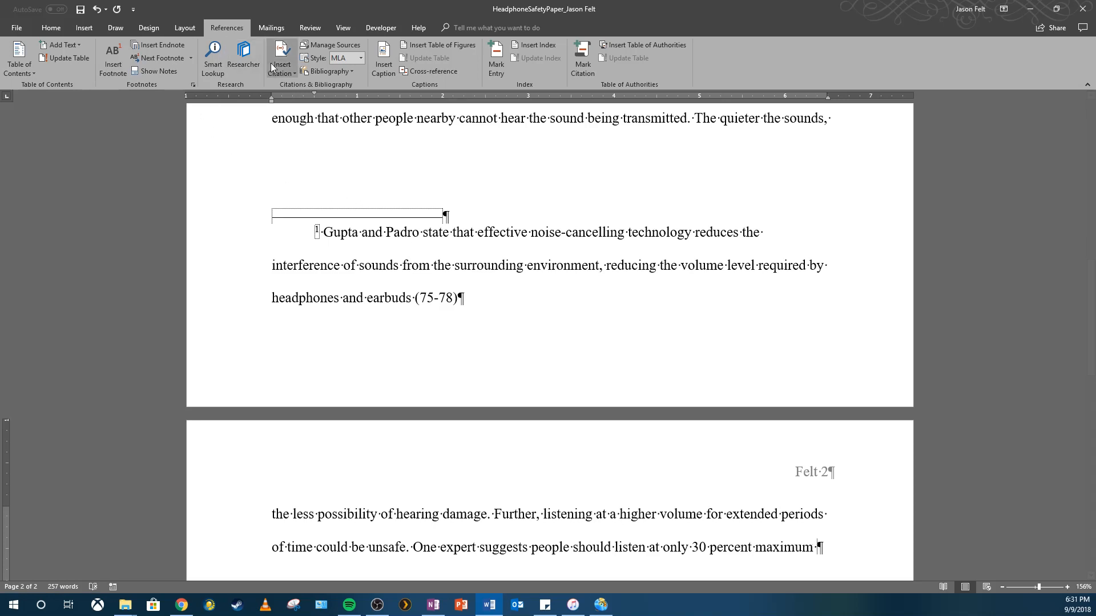
# Insert a citation placeholder tagged with the expert's surname after "maximum" and end the sentence with a period
pyautogui.click(283, 59)
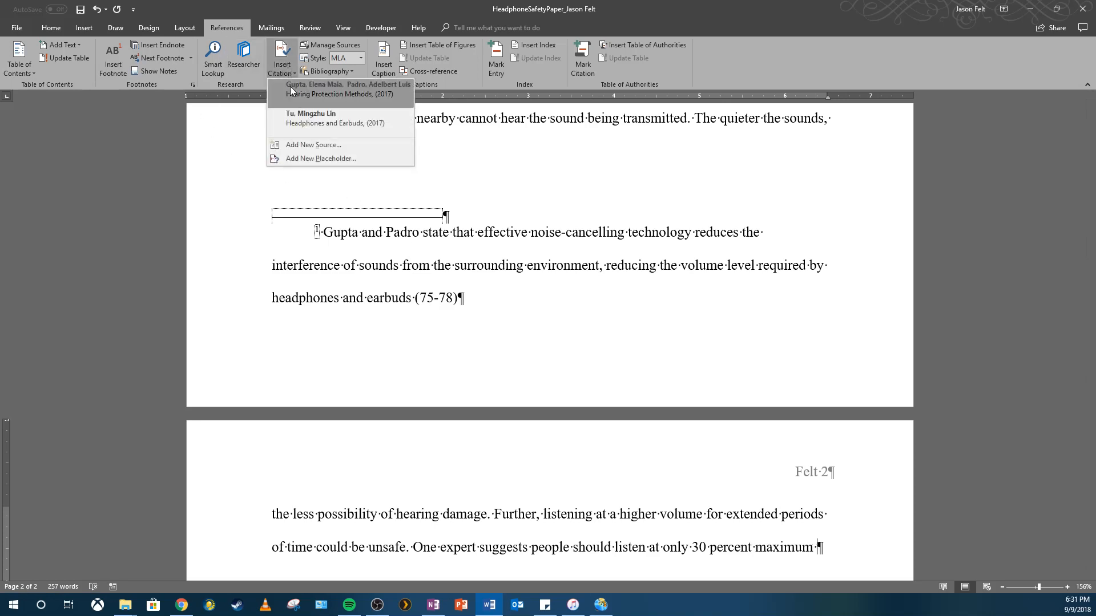
pyautogui.click(306, 158)
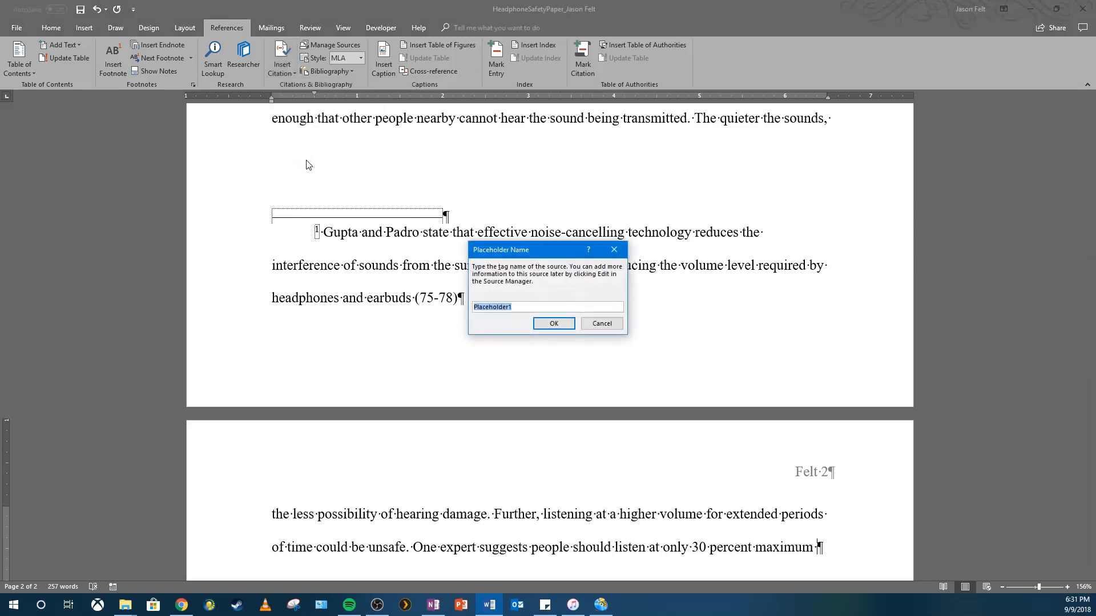
pyautogui.write('Chamberlain')
pyautogui.click(567, 325)
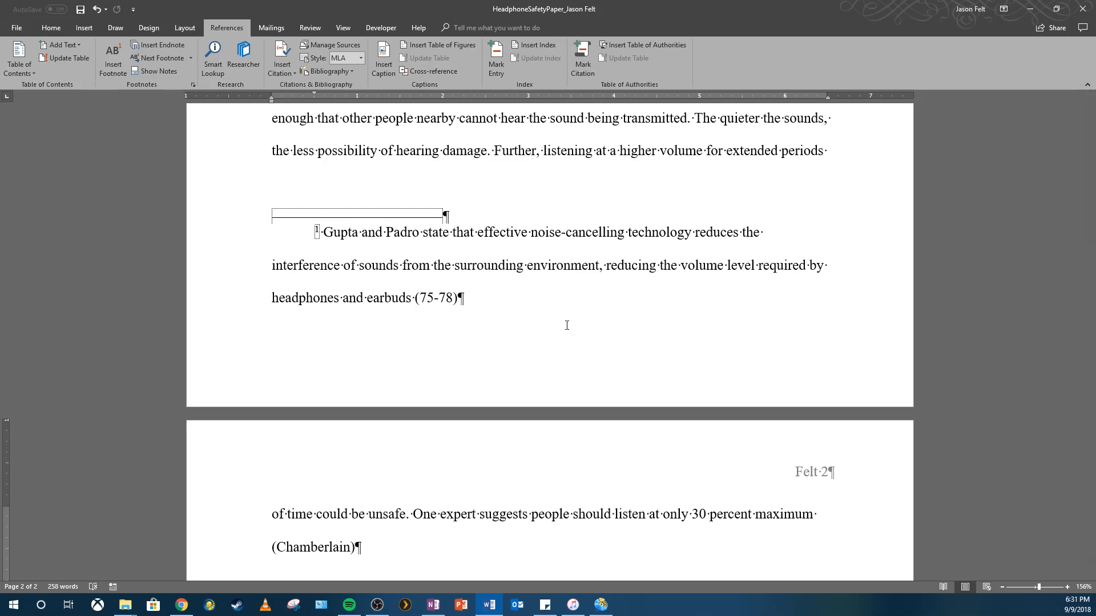
pyautogui.write('.')
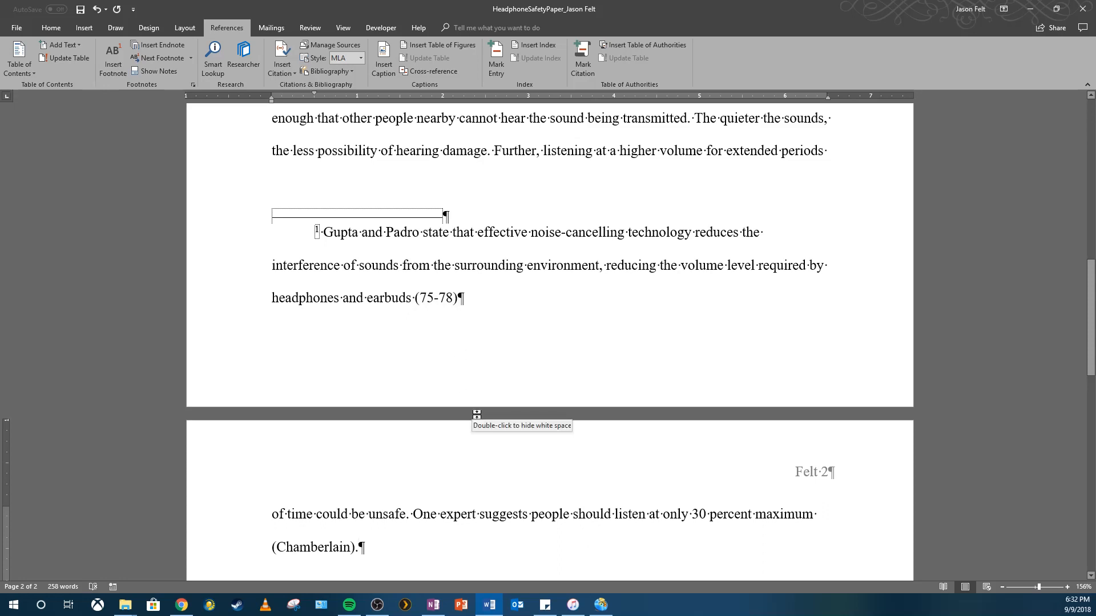
# Hide the white space between the first and second pages
pyautogui.doubleClick(477, 412)
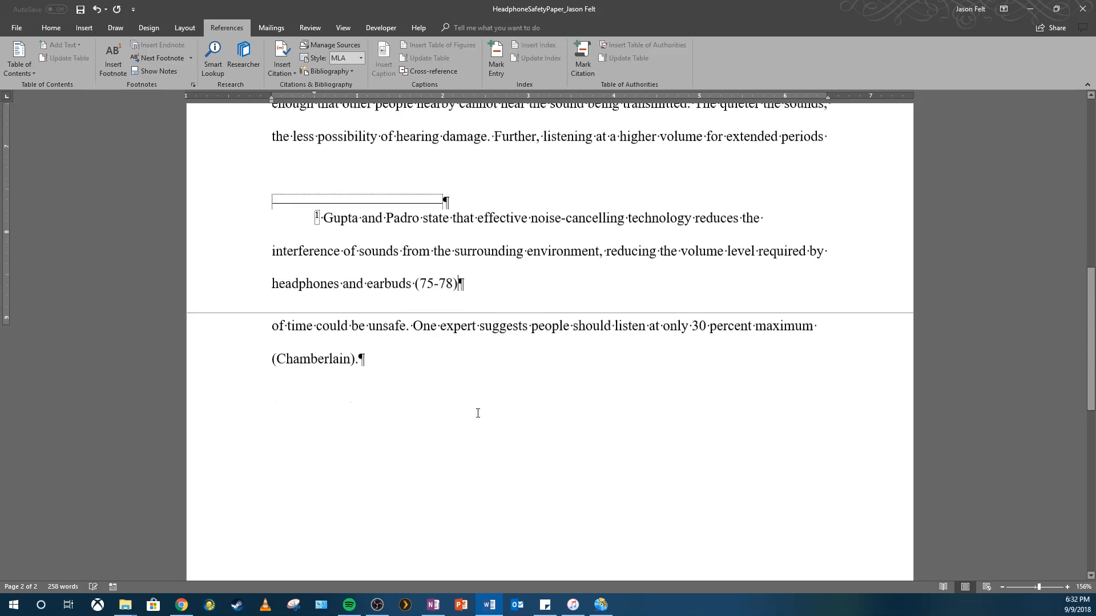
pyautogui.scroll(2, 332, 468)
pyautogui.scroll(-2, 333, 468)
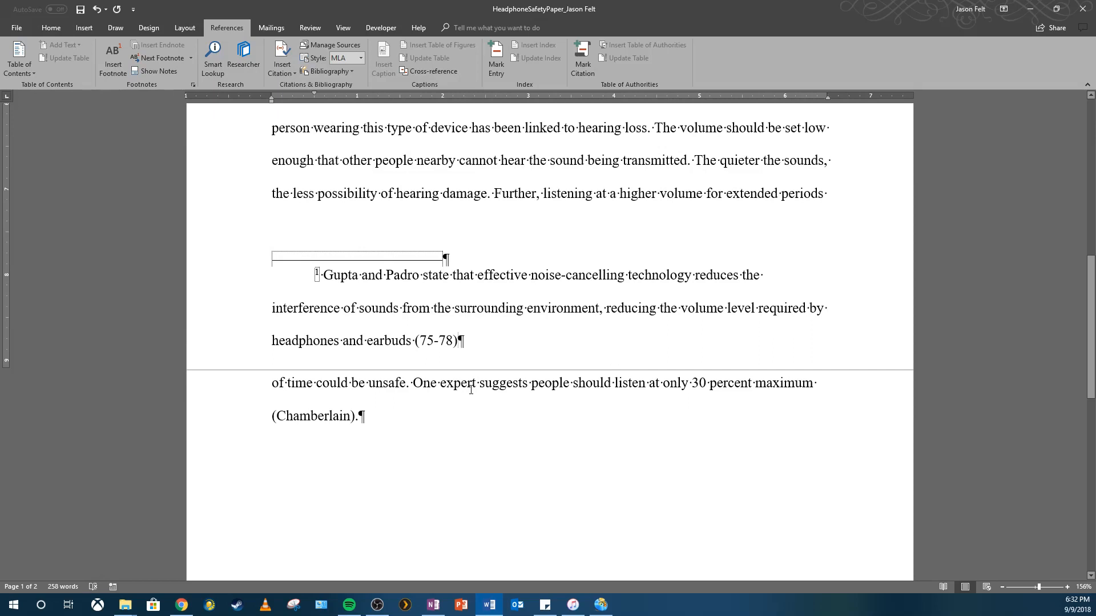
pyautogui.click(362, 426)
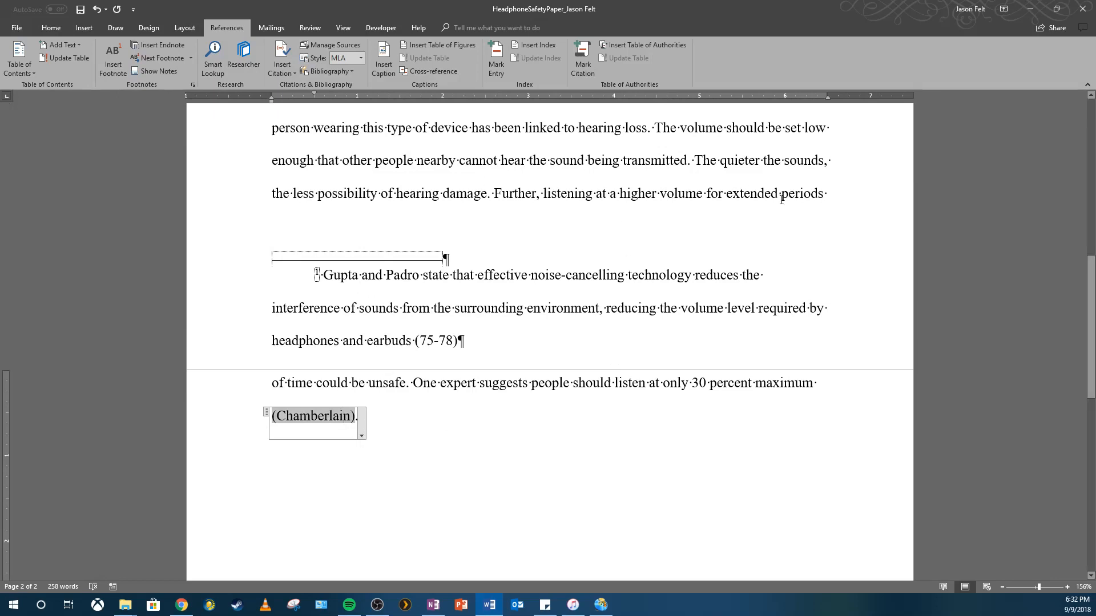
pyautogui.moveTo(323, 275); pyautogui.dragTo(489, 340)
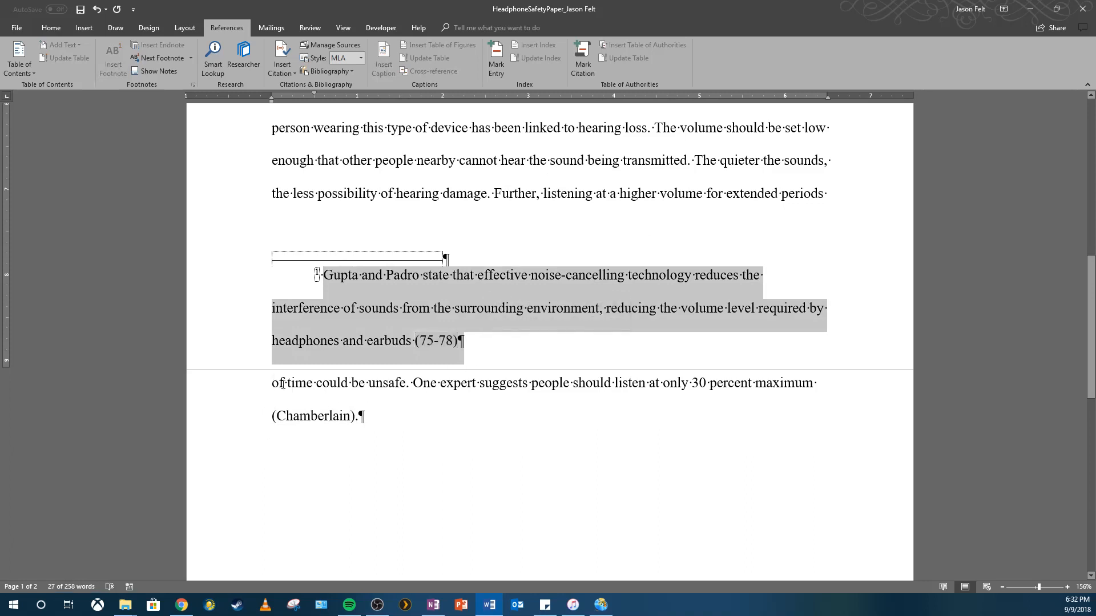
pyautogui.moveTo(276, 388); pyautogui.dragTo(437, 429)
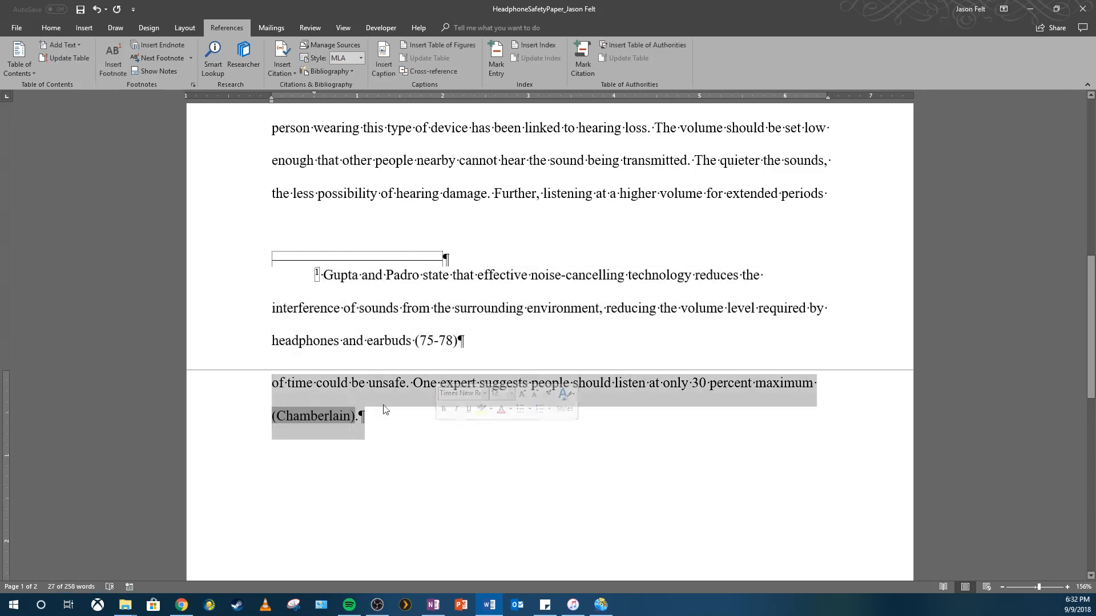
pyautogui.click(377, 432)
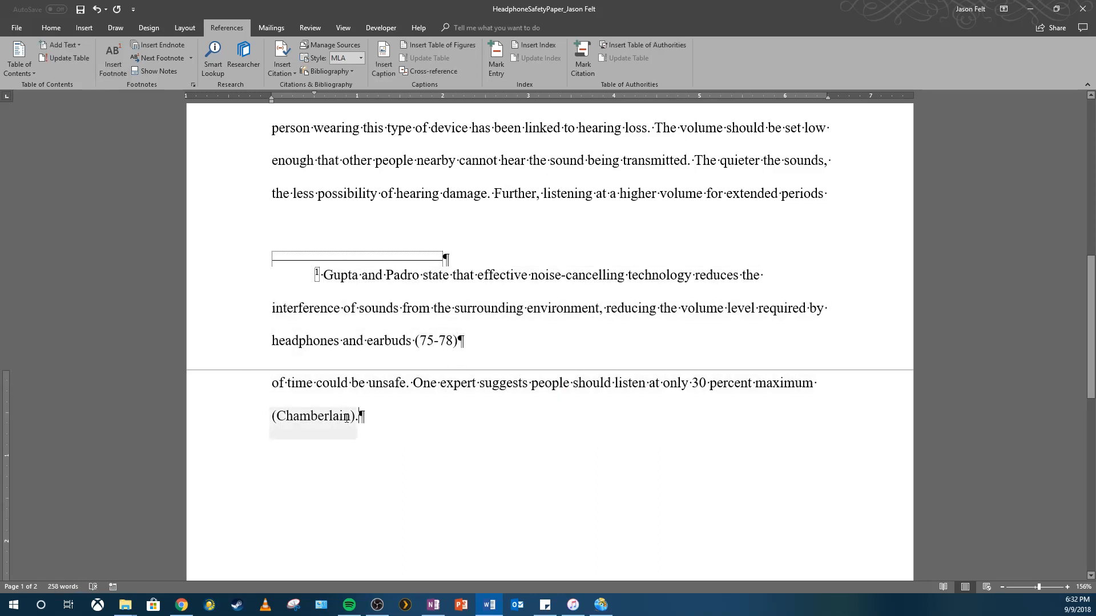
# Edit the placeholder citation's source, setting its type to Web site and showing all bibliography fields
pyautogui.click(361, 431)
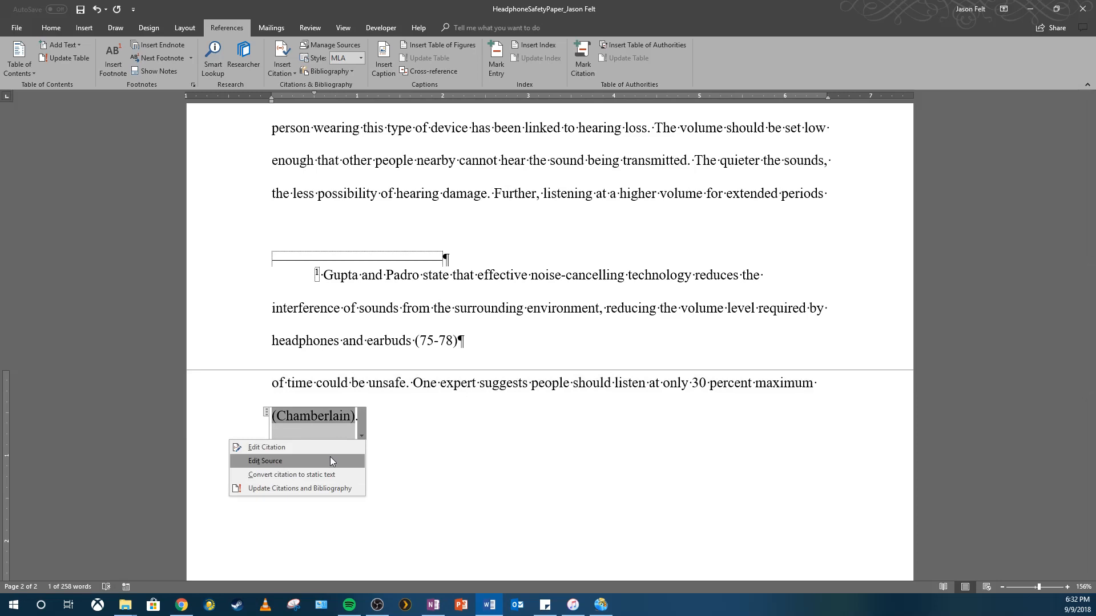
pyautogui.click(330, 457)
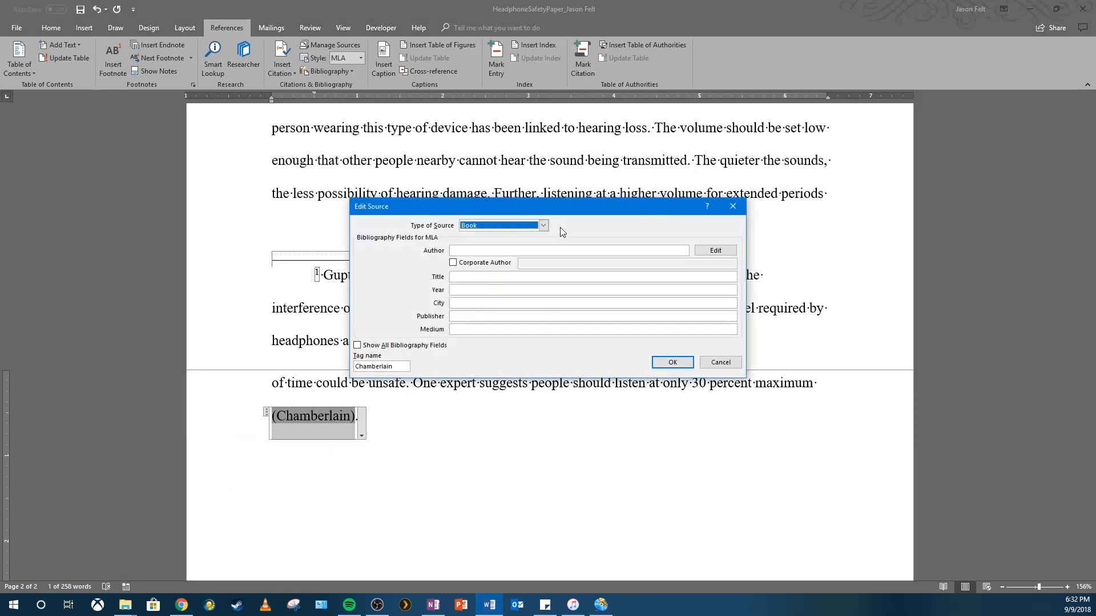
pyautogui.click(544, 226)
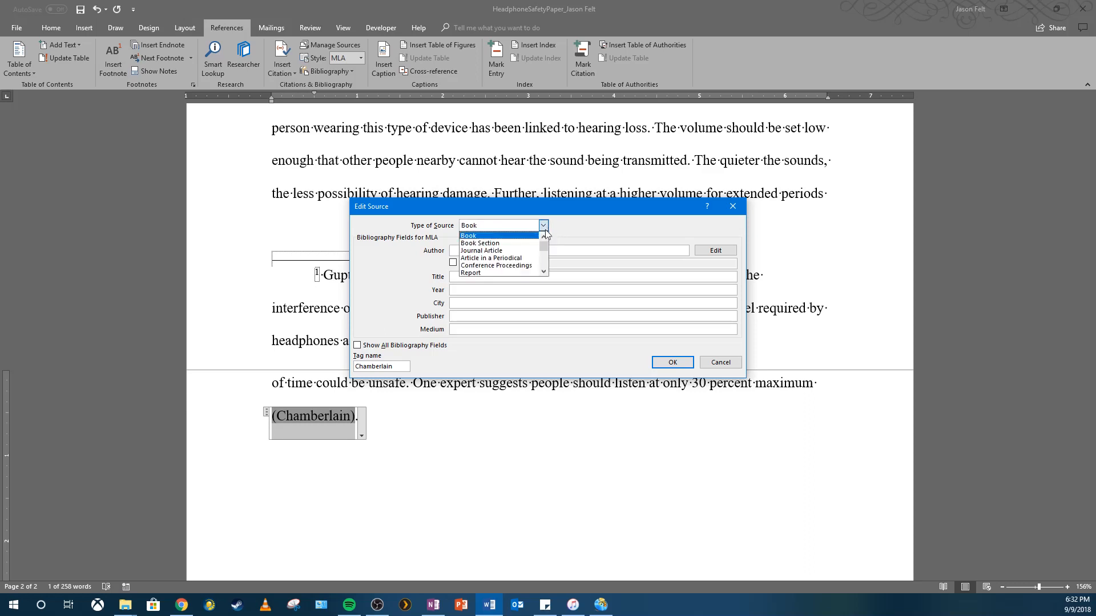
pyautogui.click(544, 272)
pyautogui.click(489, 270)
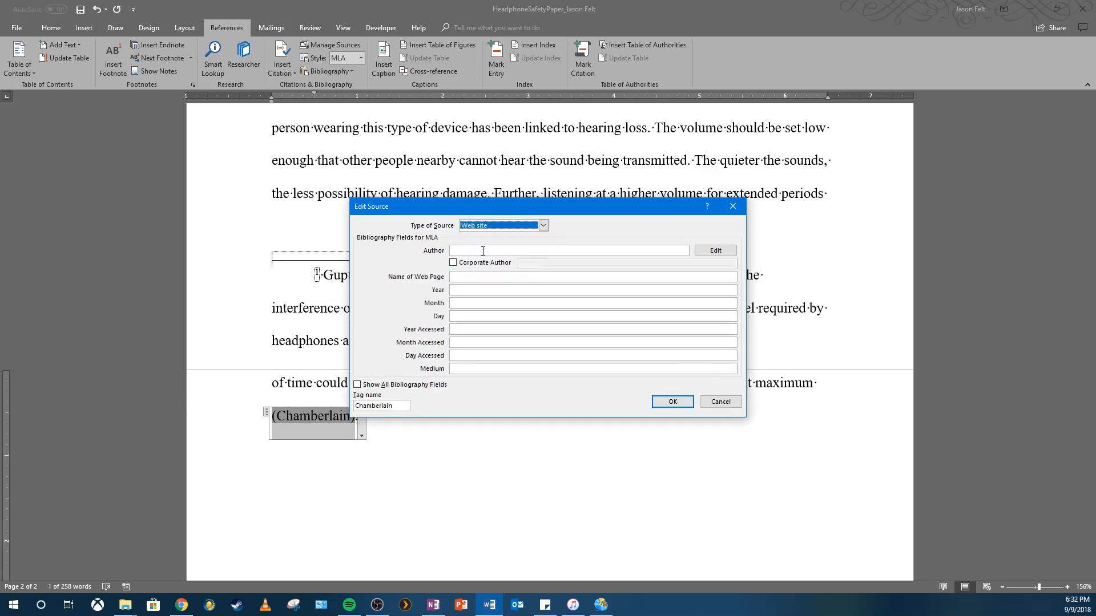
pyautogui.click(358, 385)
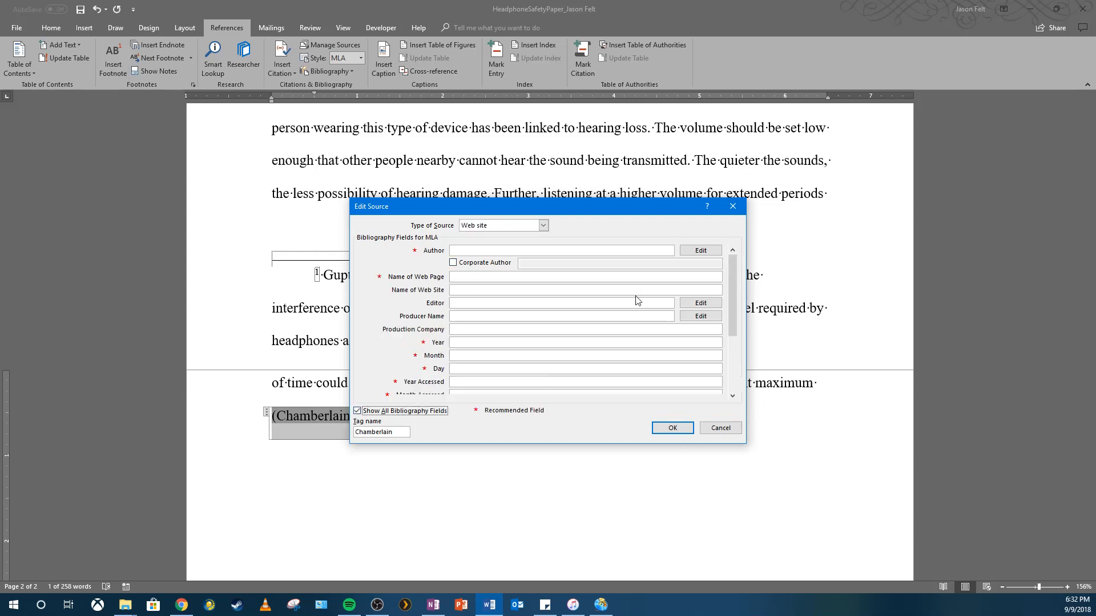
# Enter the author's full name, surname first, for the web site source
pyautogui.click(538, 249)
pyautogui.write('Ch')
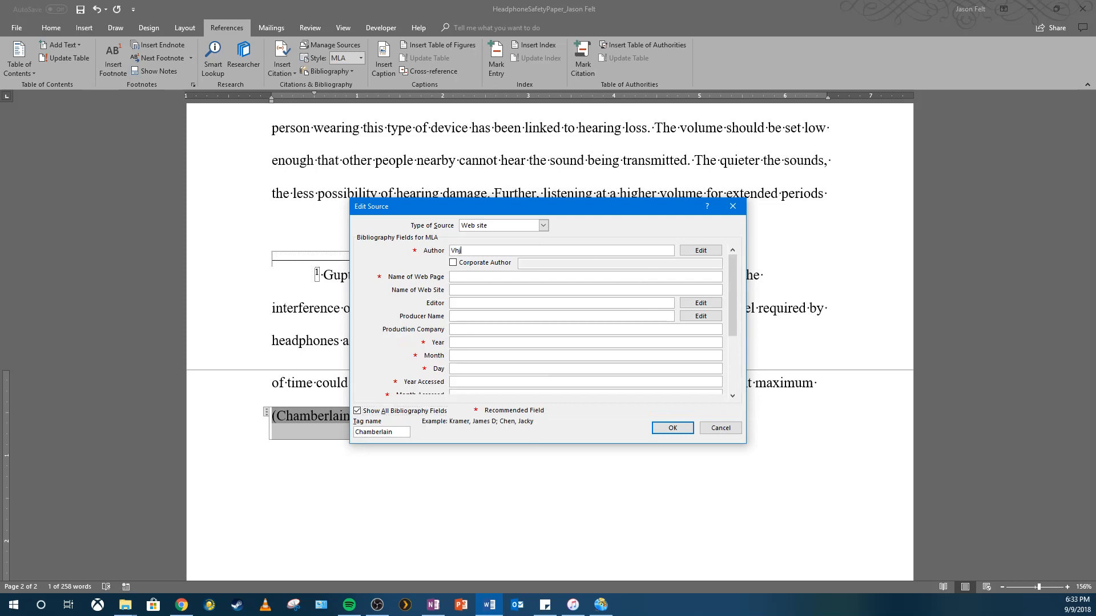
pyautogui.press('BackSpace')
pyautogui.press('BackSpace')
pyautogui.write('Chamberlain, Megan Lynn')
# Name the web page "Understanding How Volume Levels Affect Hearing" and set the production company to "Course Technology"
pyautogui.click(472, 277)
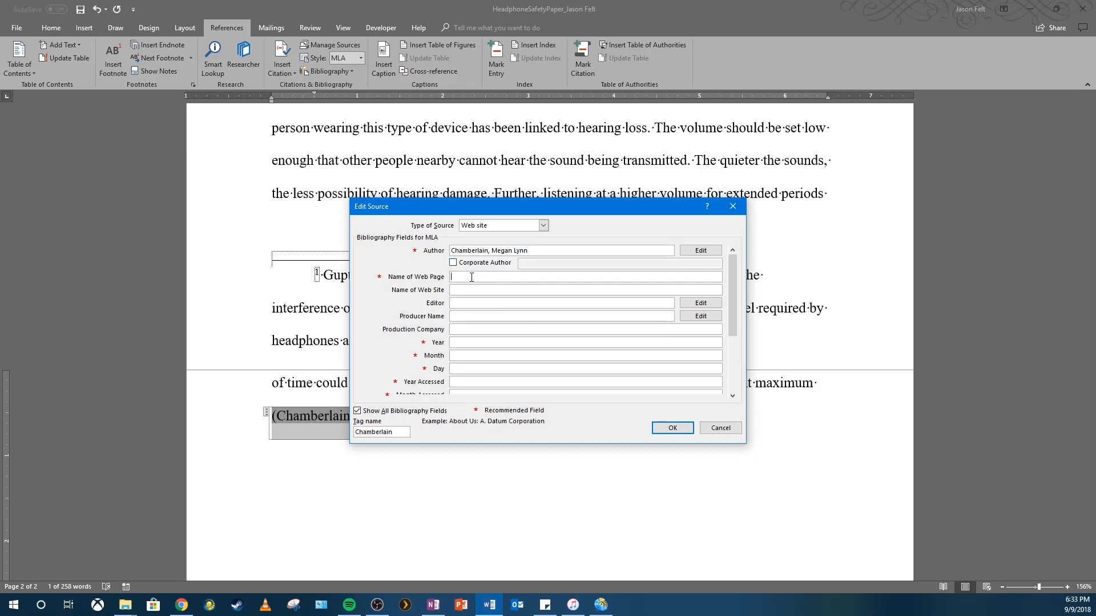
pyautogui.write('Understanding How Volume Levels Affect Hearing')
pyautogui.click(464, 287)
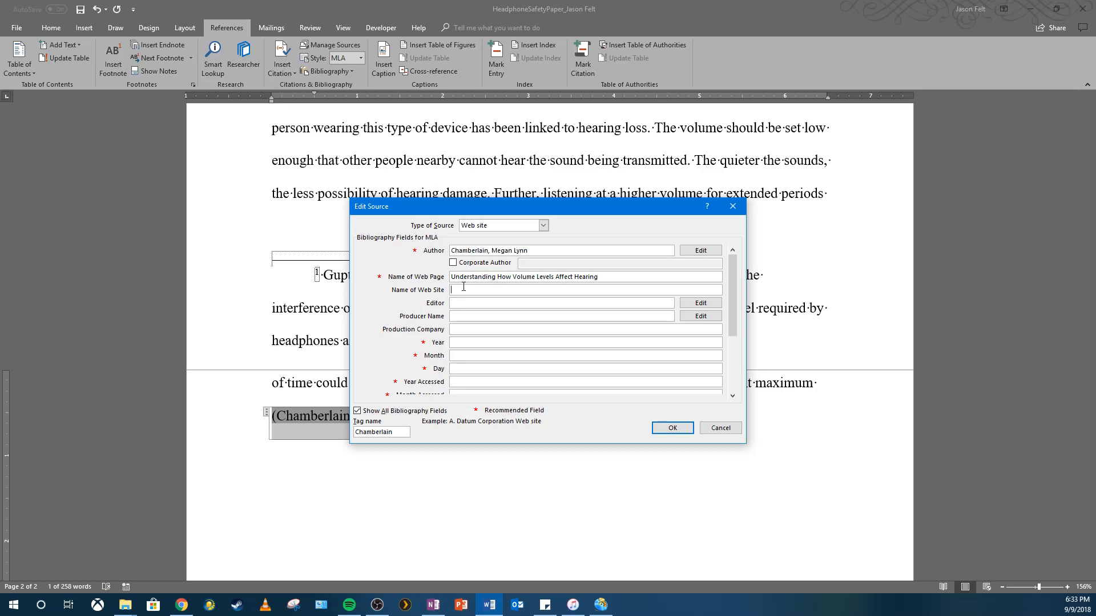
pyautogui.click(477, 330)
pyautogui.write('Course Technology')
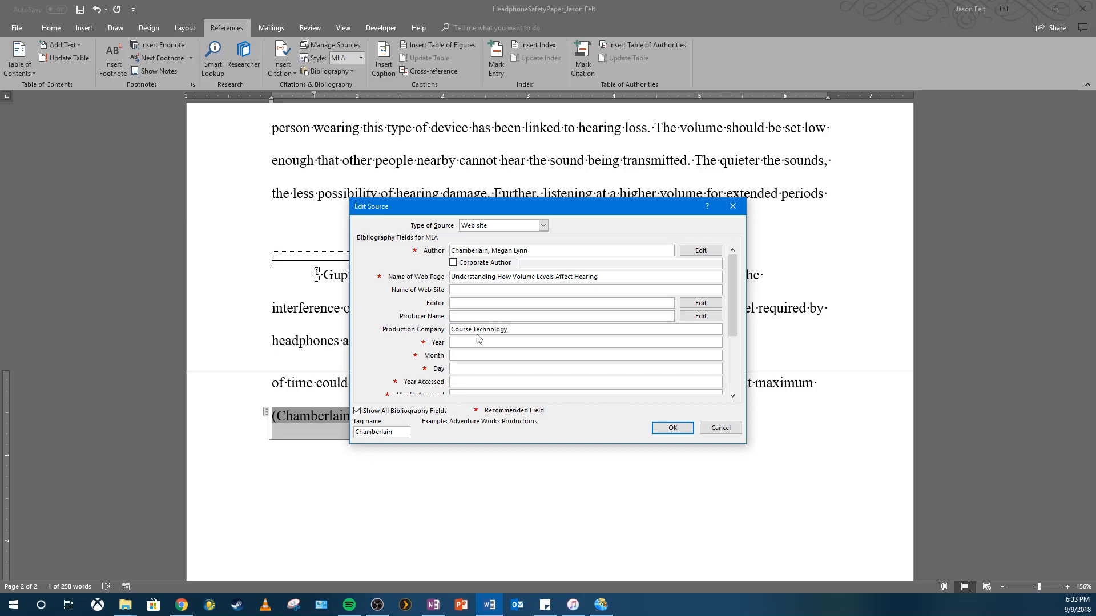
# Set the source's access date to year 2017, month Sept., day 16
pyautogui.click(513, 383)
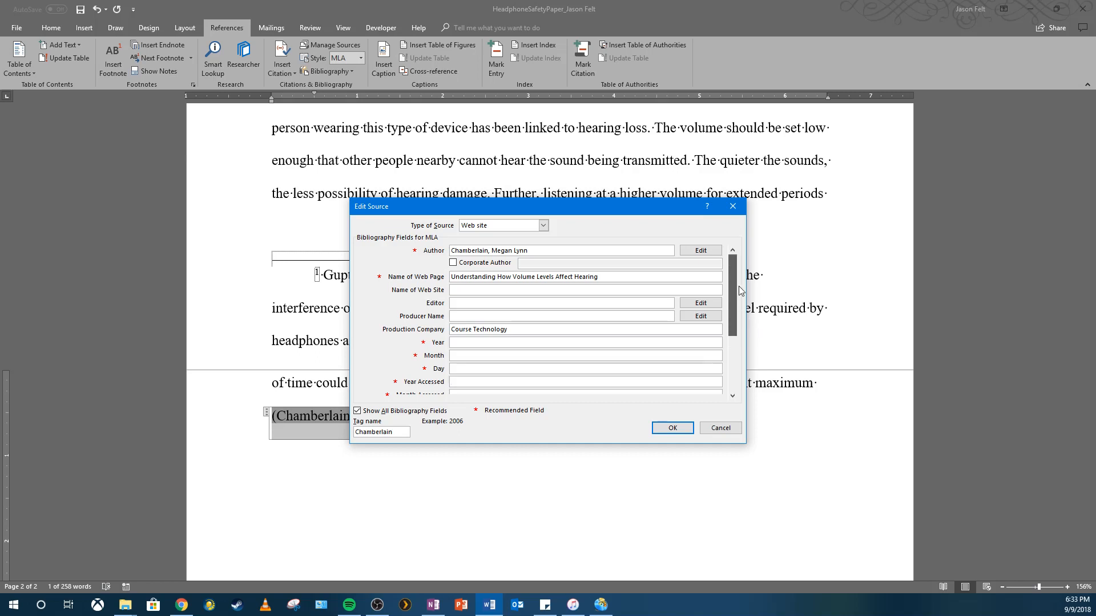
pyautogui.click(733, 396)
pyautogui.click(734, 396)
pyautogui.click(734, 396)
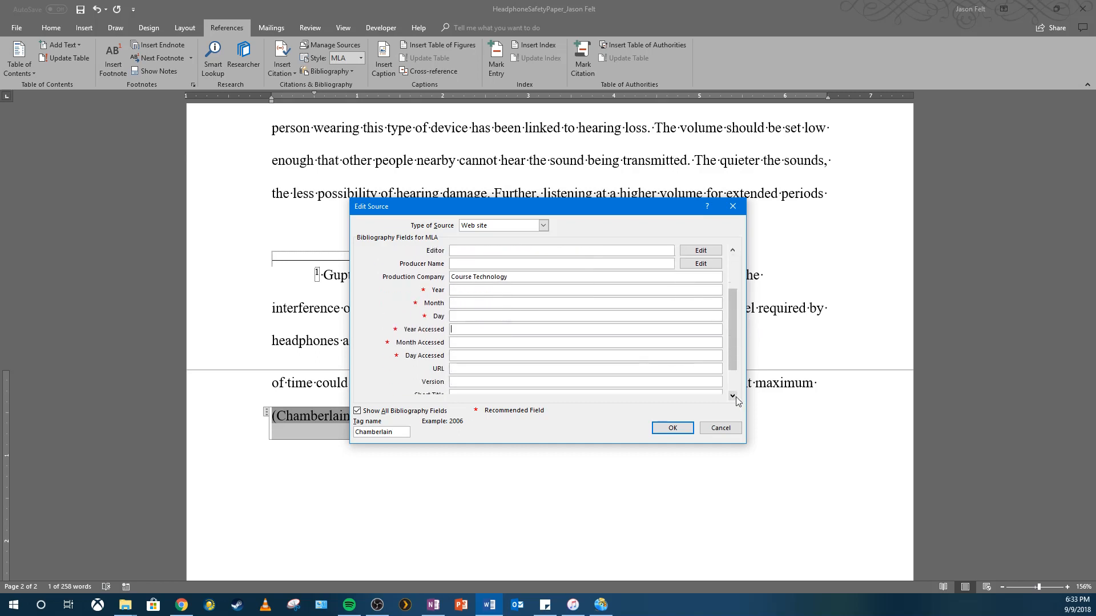
pyautogui.click(734, 396)
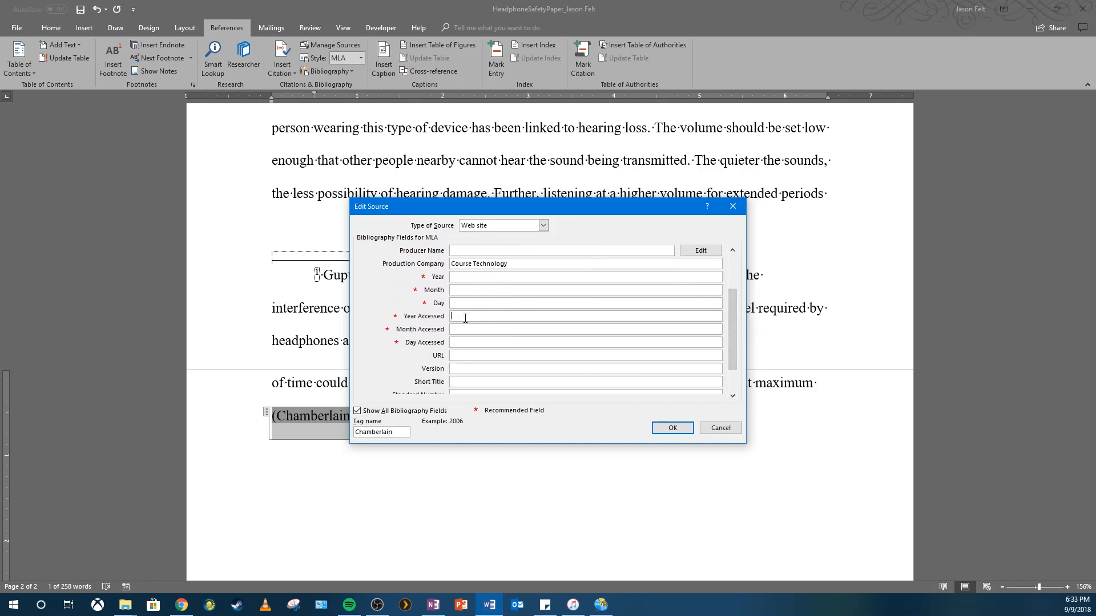
pyautogui.write('2017')
pyautogui.press('Tab')
pyautogui.write('Sept.')
pyautogui.press('Tab')
pyautogui.write('16')
# Set the source's medium to "Web" and save the edited source
pyautogui.click(733, 395)
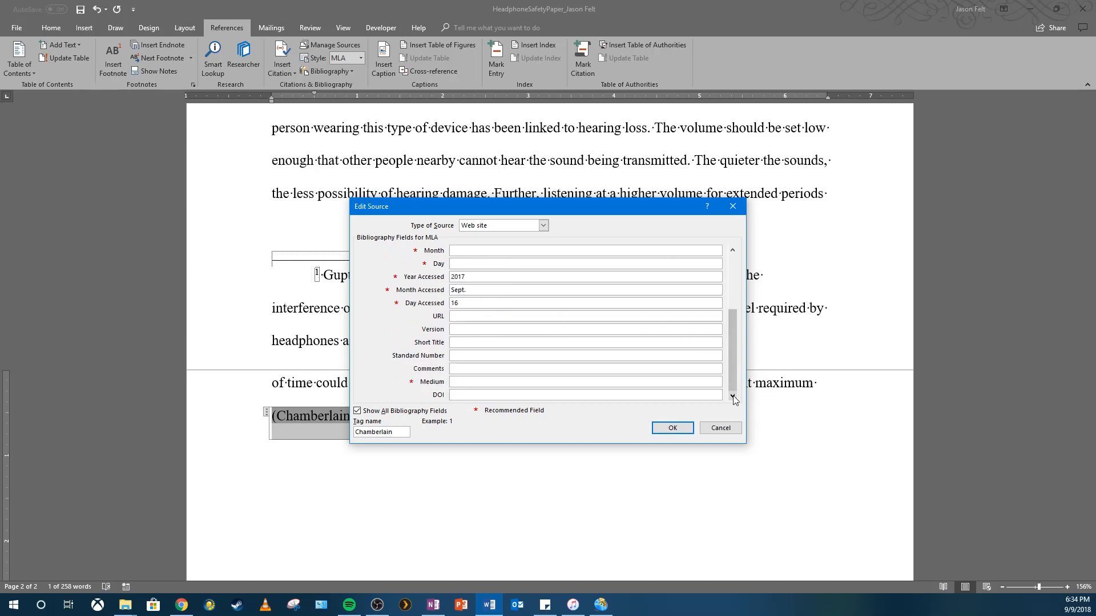
pyautogui.click(500, 383)
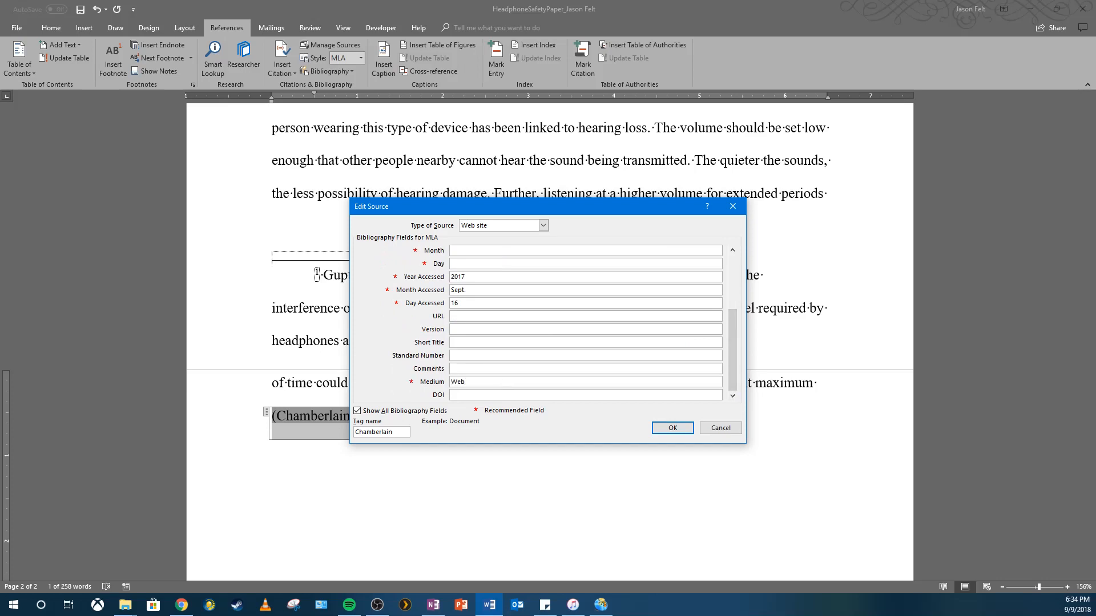
pyautogui.click(690, 428)
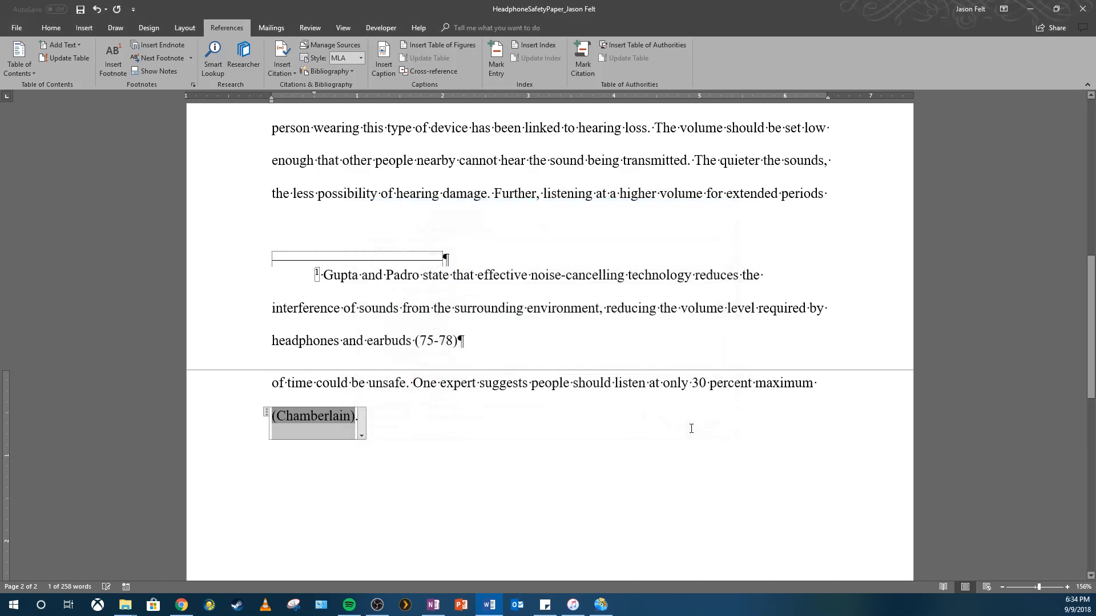
# Start a new paragraph after the last citation reading "More and more people are using headphones and earbuds with their computers and portable devices."
pyautogui.click(425, 418)
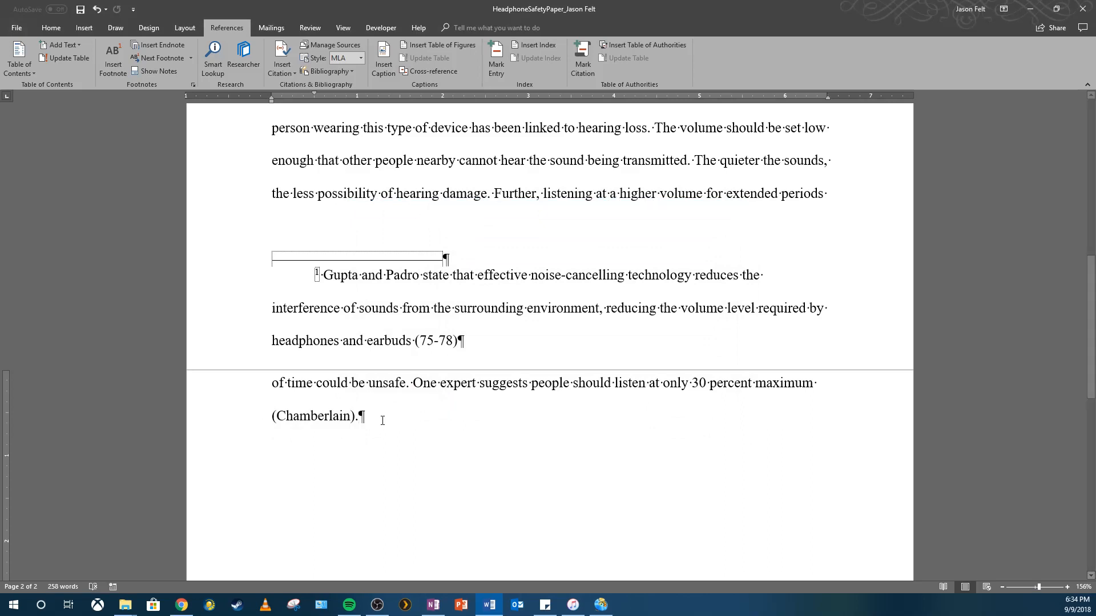
pyautogui.press('Return')
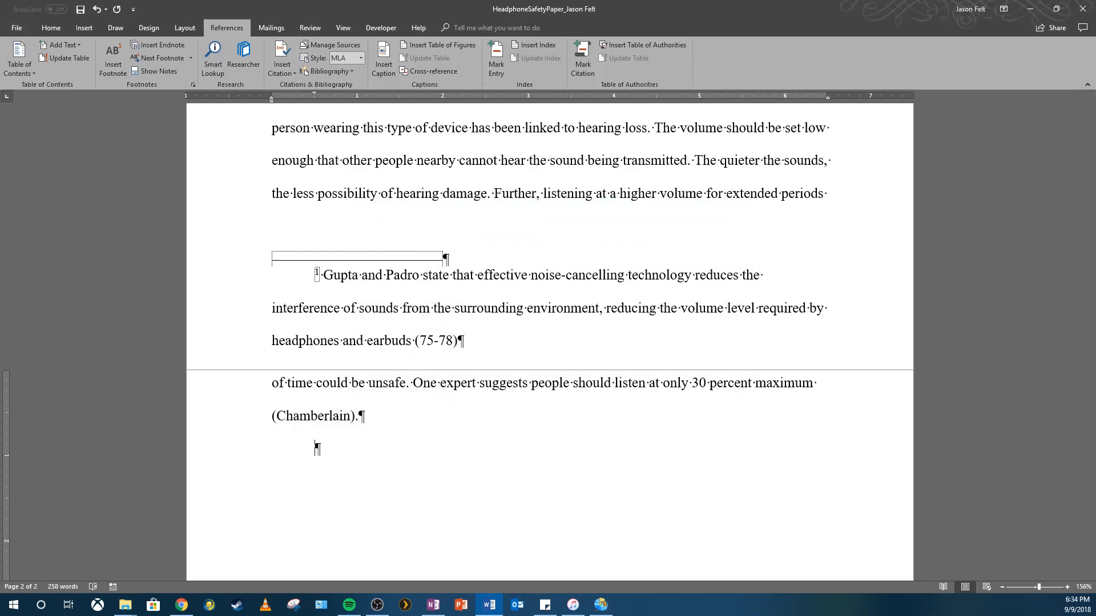
pyautogui.write('More and more people are usin')
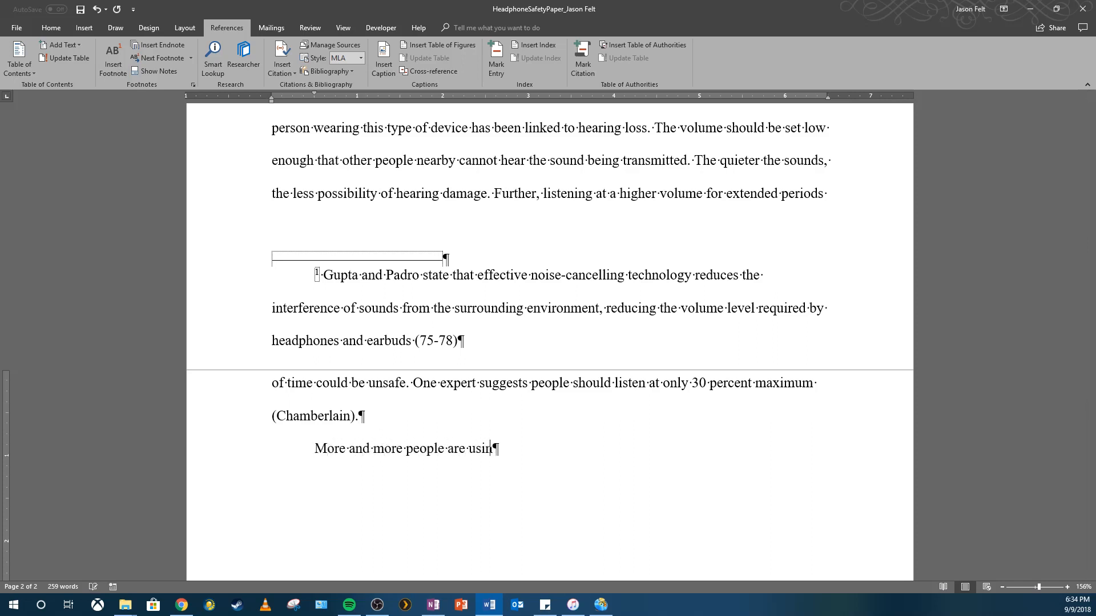
pyautogui.write('g headphones and earb')
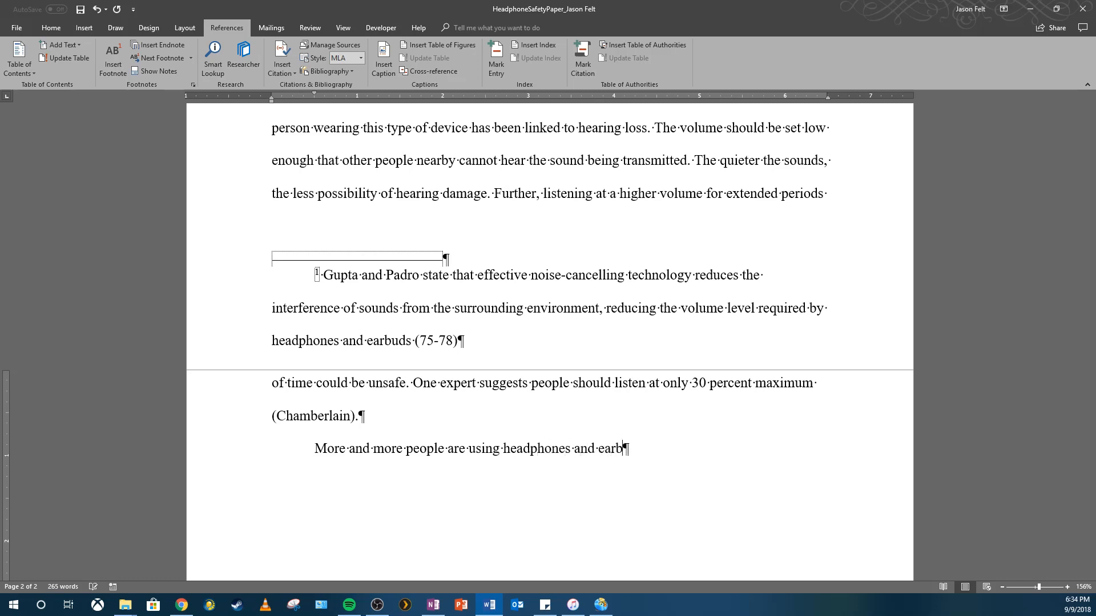
pyautogui.write('uds with their ')
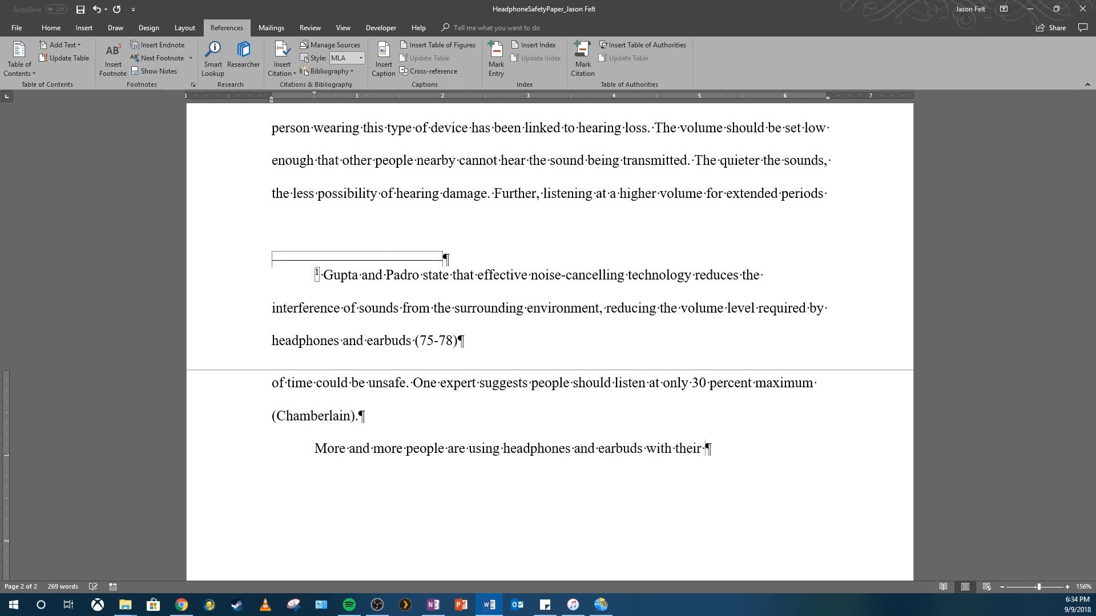
pyautogui.write('computers and')
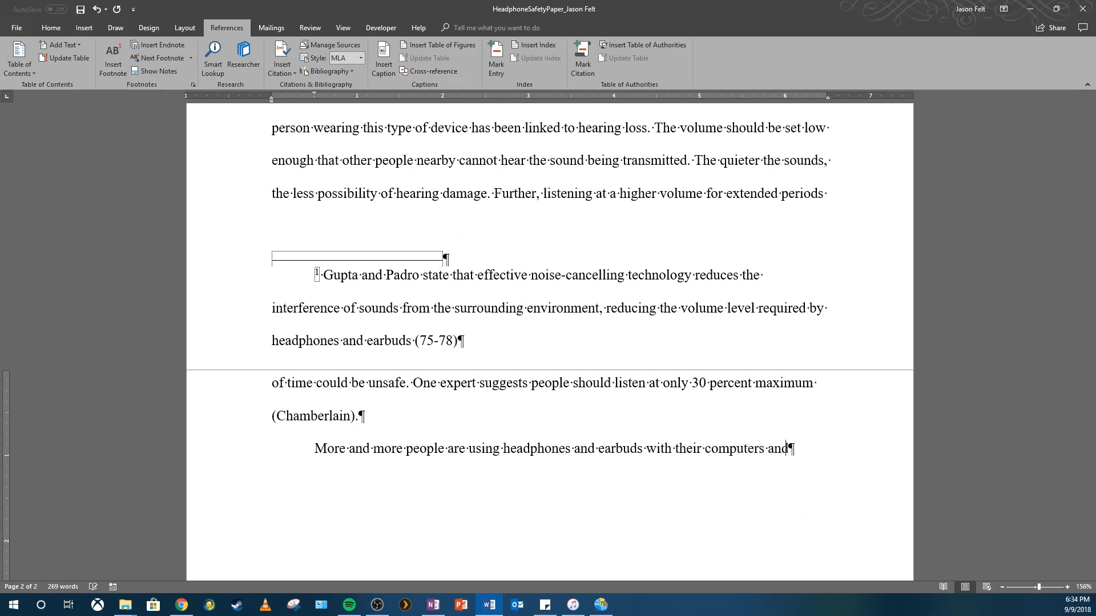
pyautogui.write(' portable decvi')
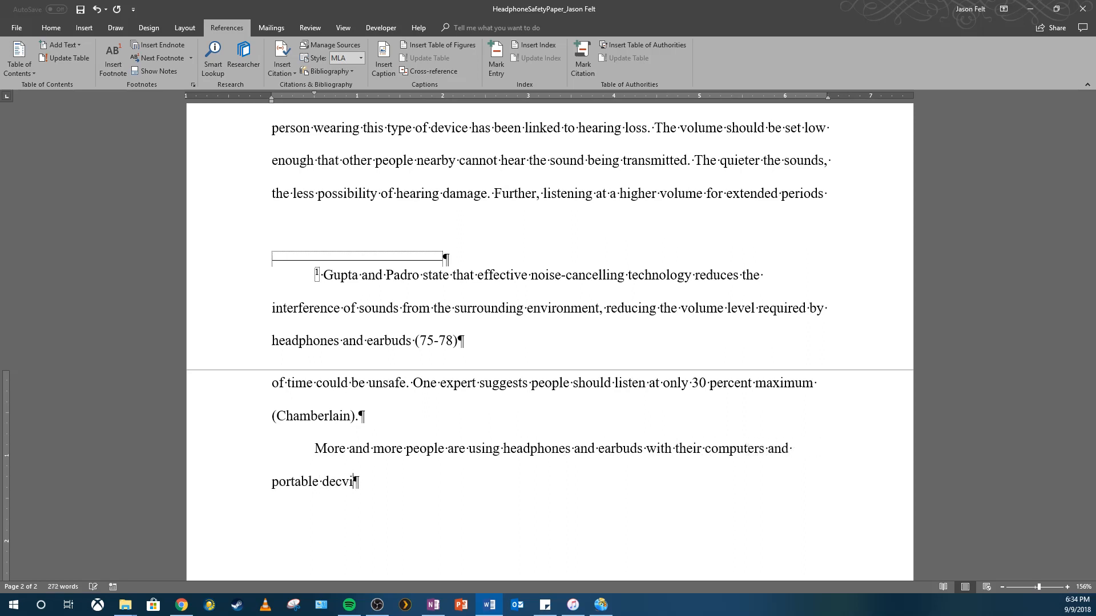
pyautogui.press('BackSpace')
pyautogui.press('BackSpace')
pyautogui.press('BackSpace')
pyautogui.write('vices. Using high-q')
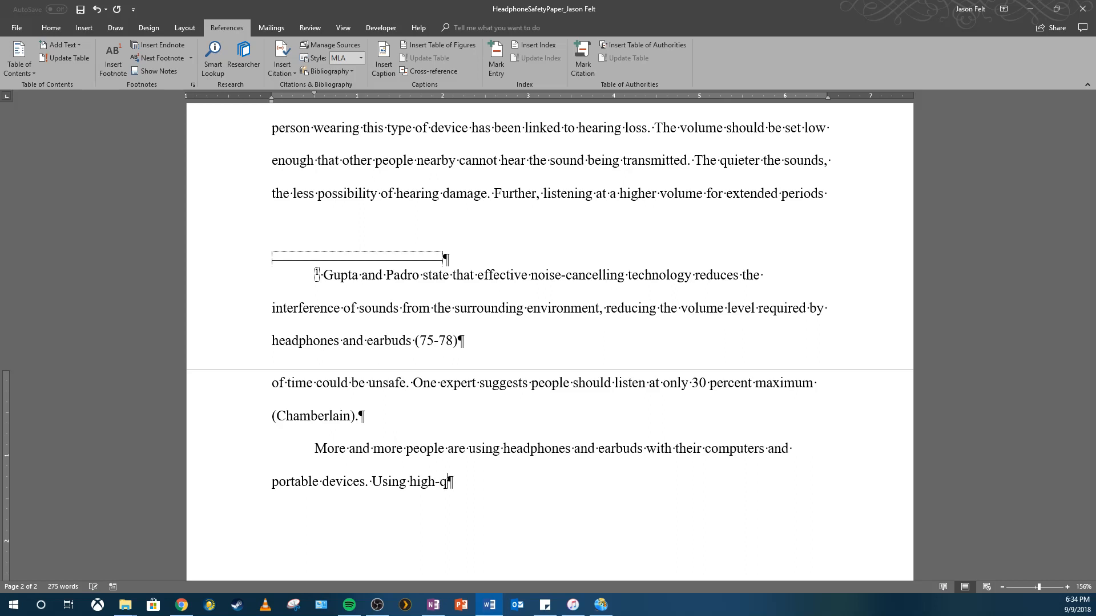
# Add "Using high-quality listening devices and lowering the volume can help to lessen potential hearing loss from the use of headphones and earbuds." and save the document
pyautogui.write('uality listening ')
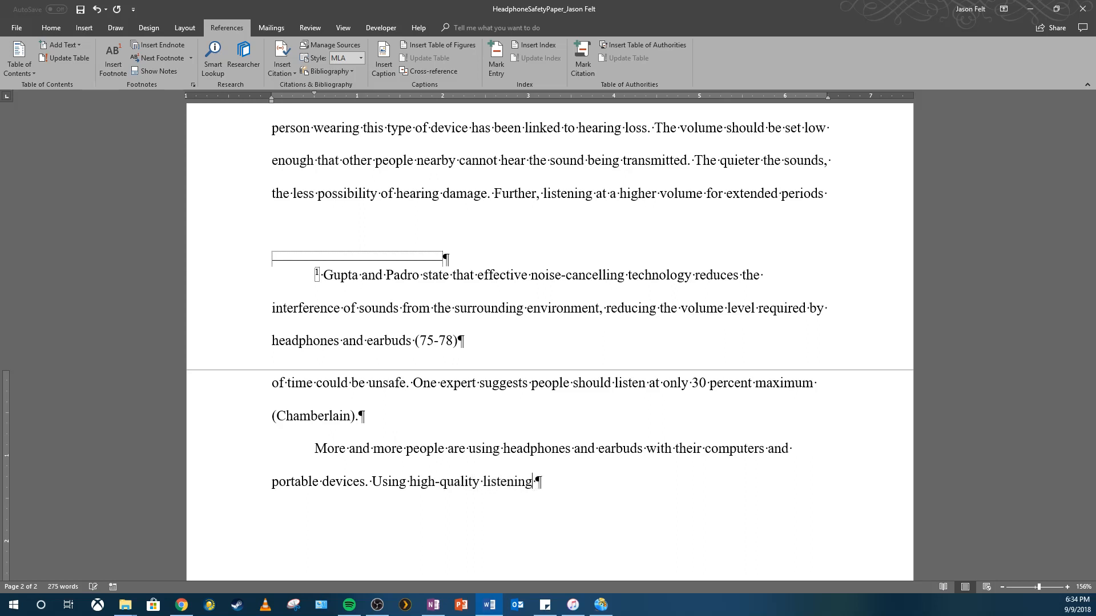
pyautogui.write('devices and lowering the volyu')
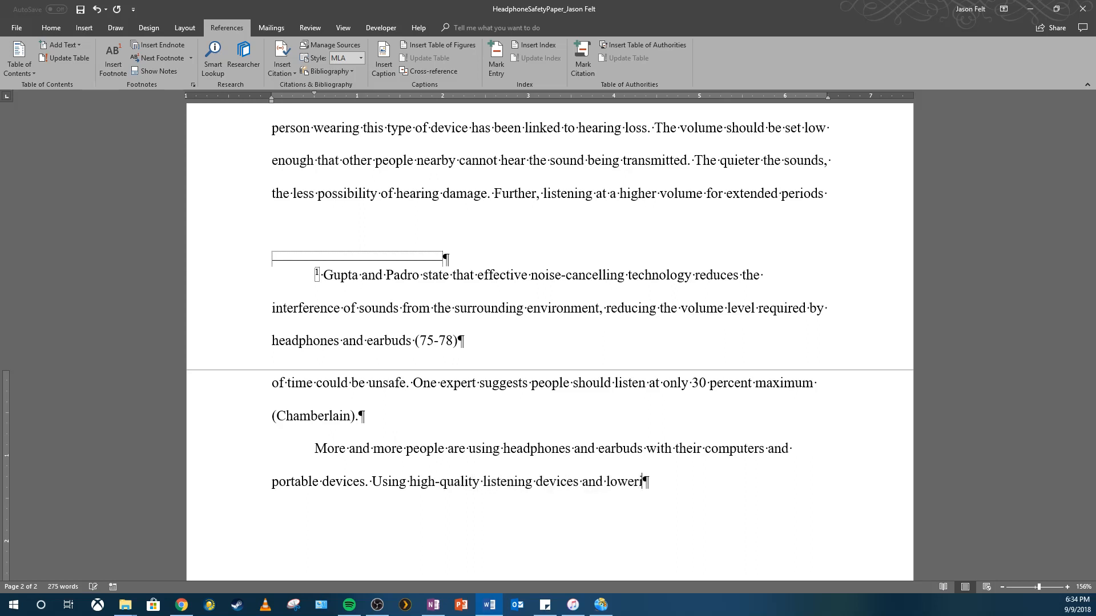
pyautogui.press('BackSpace')
pyautogui.press('BackSpace')
pyautogui.write('ume can help ')
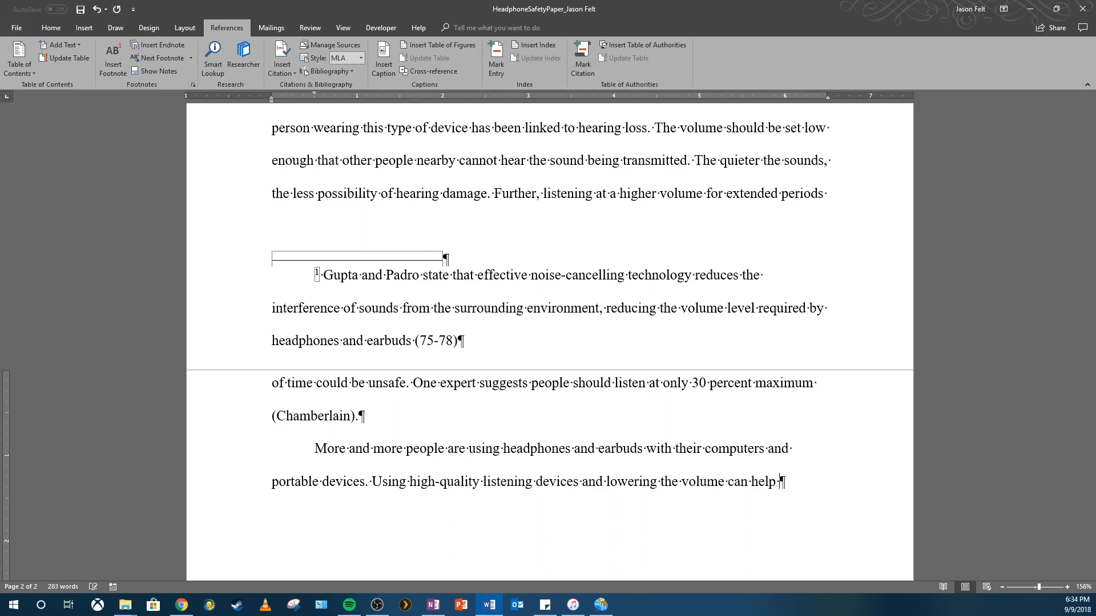
pyautogui.write('to lessen potential hearin')
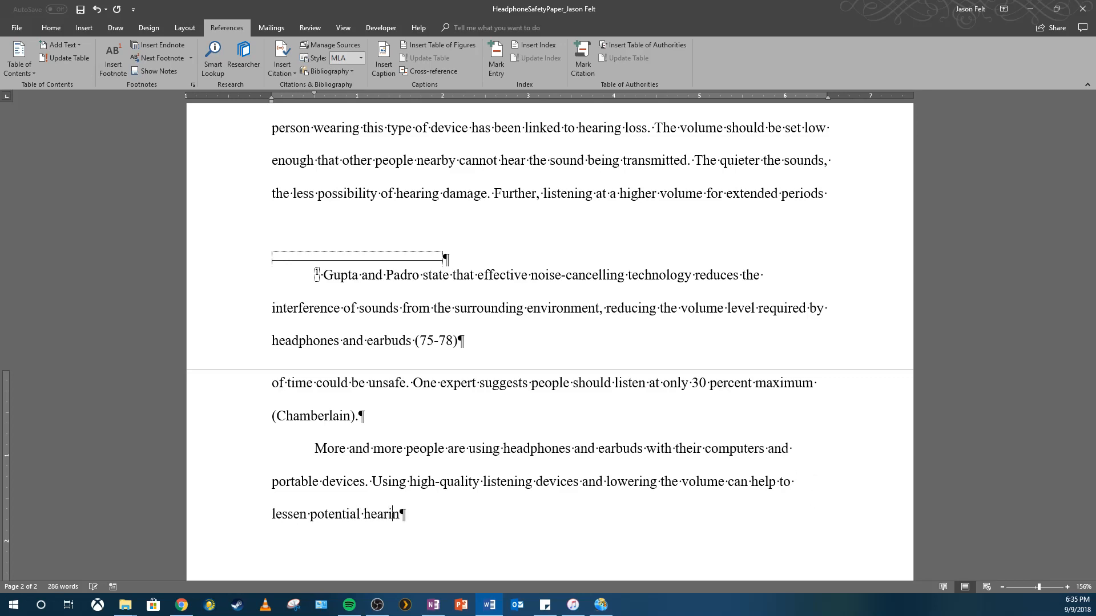
pyautogui.write('g loss from the')
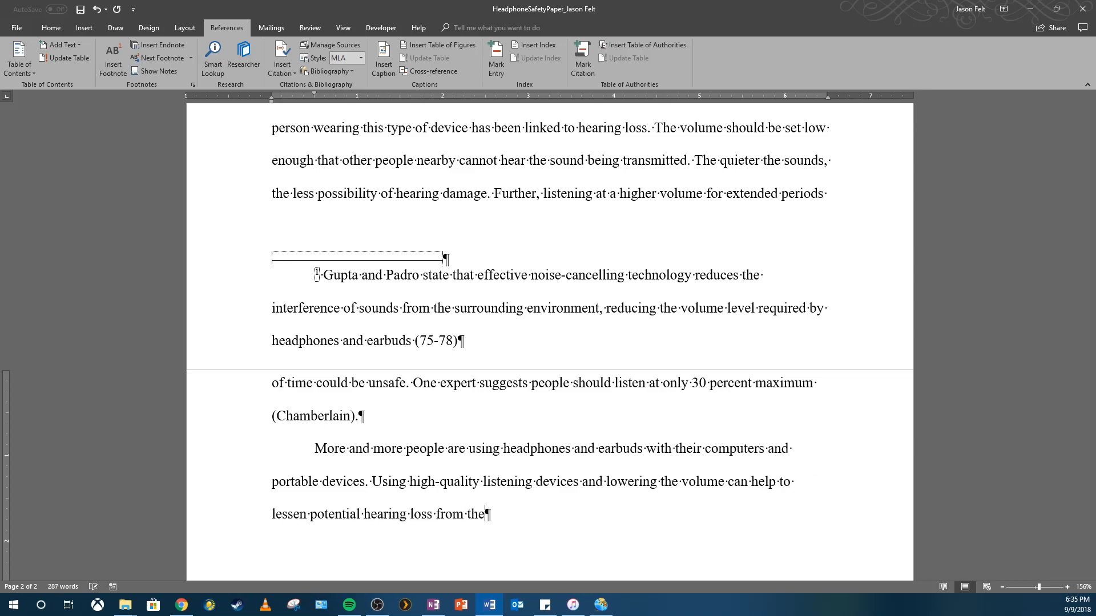
pyautogui.write(' use of headph')
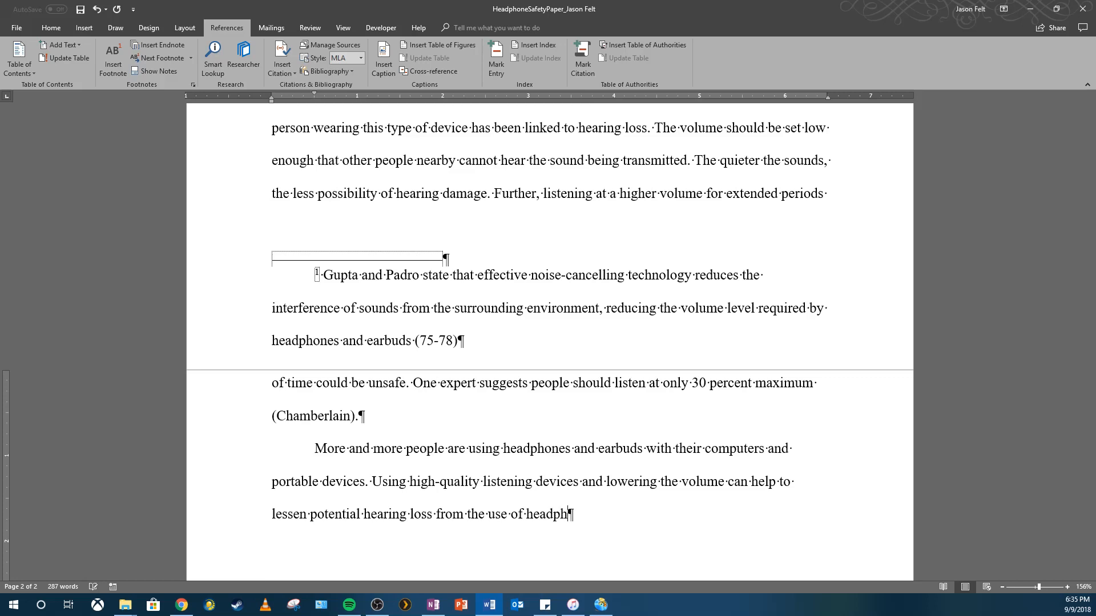
pyautogui.write('ones and earbuds.')
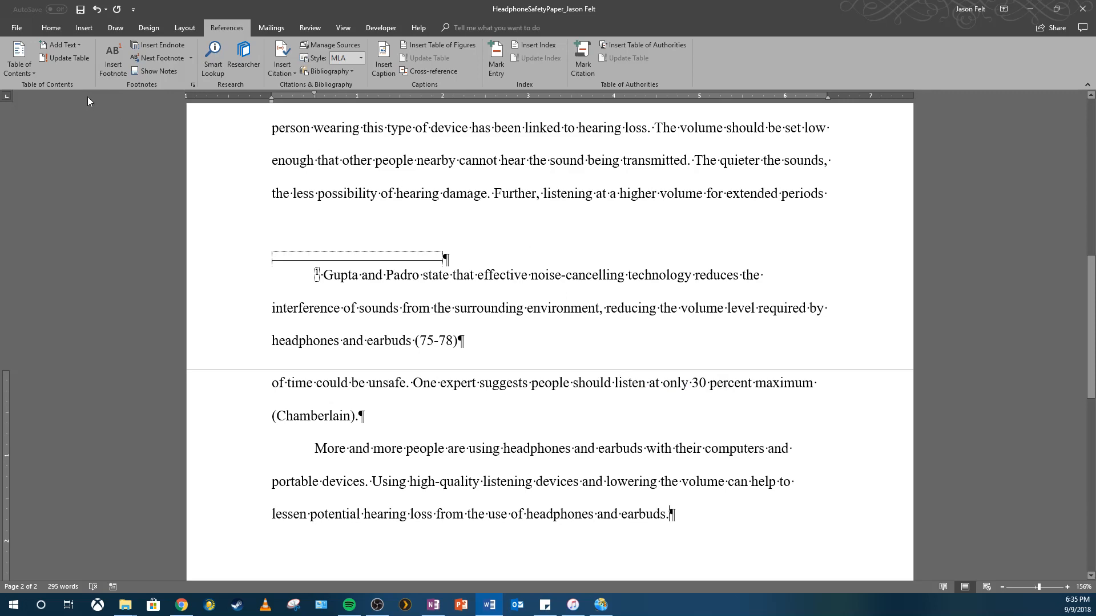
pyautogui.click(80, 9)
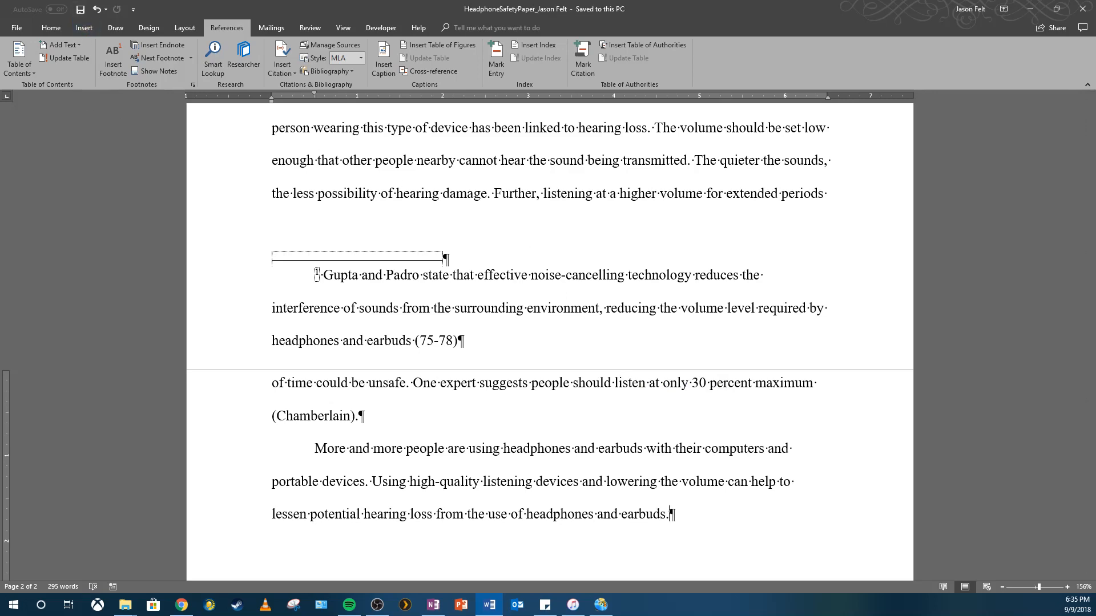